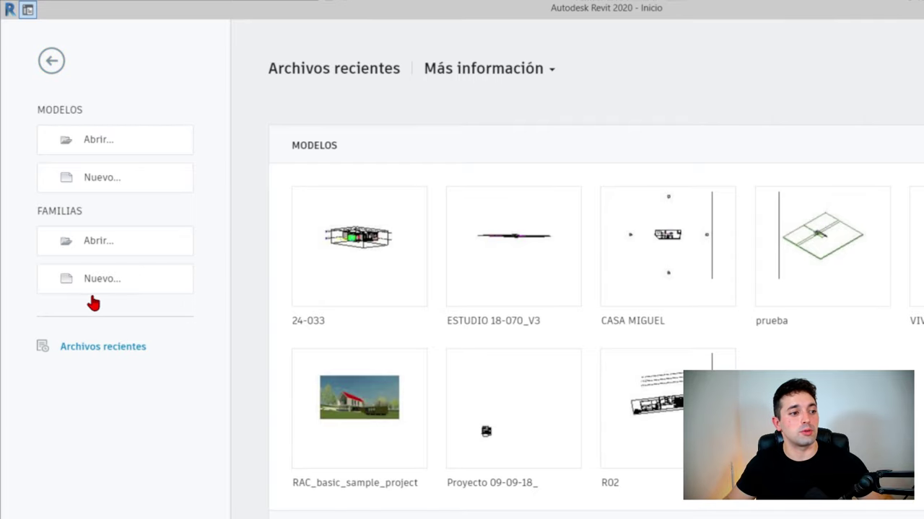
Create a new family from the Mobiliario métrico.rft furniture template
click(116, 295)
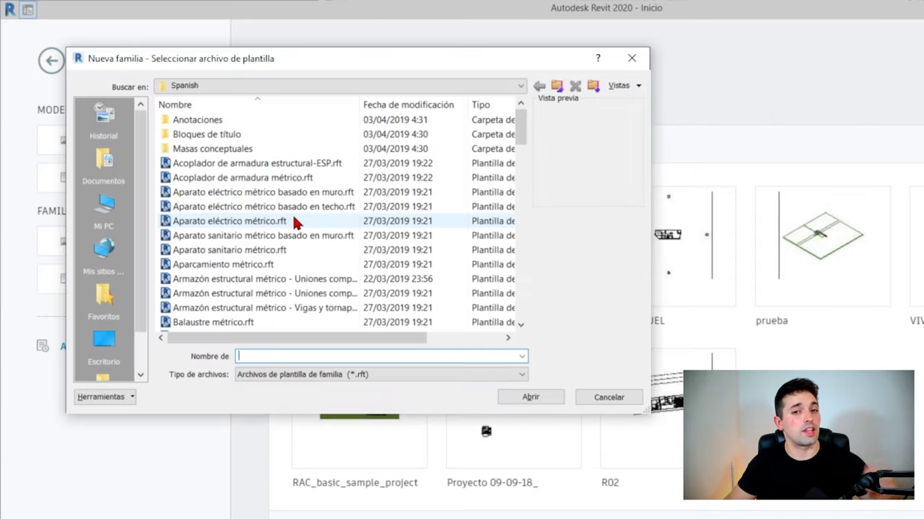
scroll(296, 227, down, 3)
scroll(295, 231, down, 10)
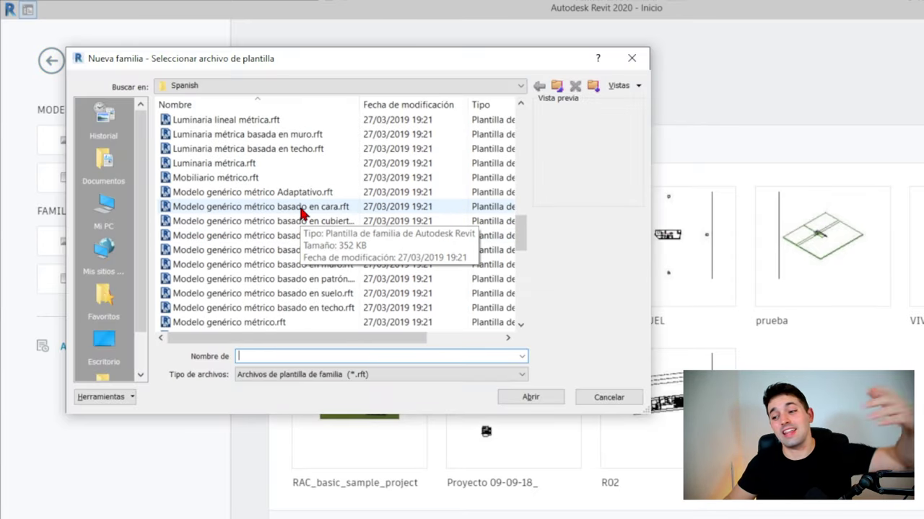
scroll(289, 238, down, 8)
scroll(259, 245, up, 12)
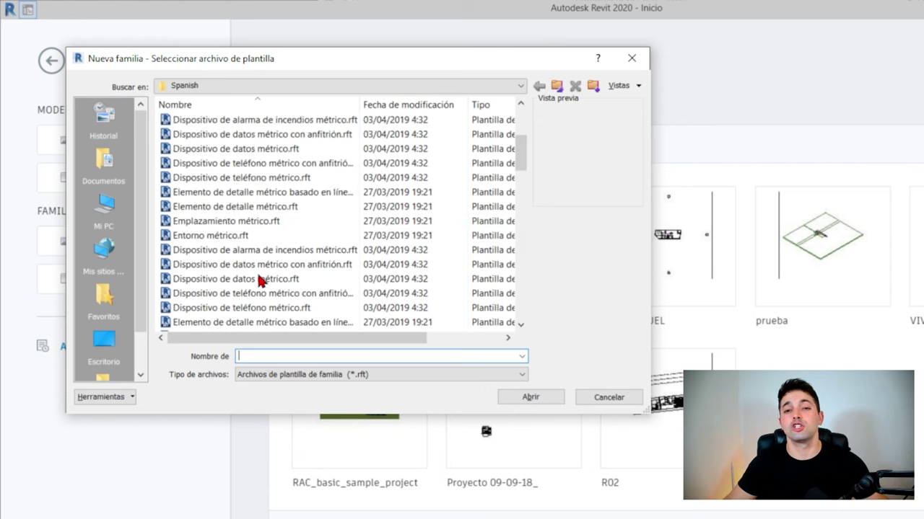
scroll(264, 252, up, 3)
scroll(267, 256, down, 3)
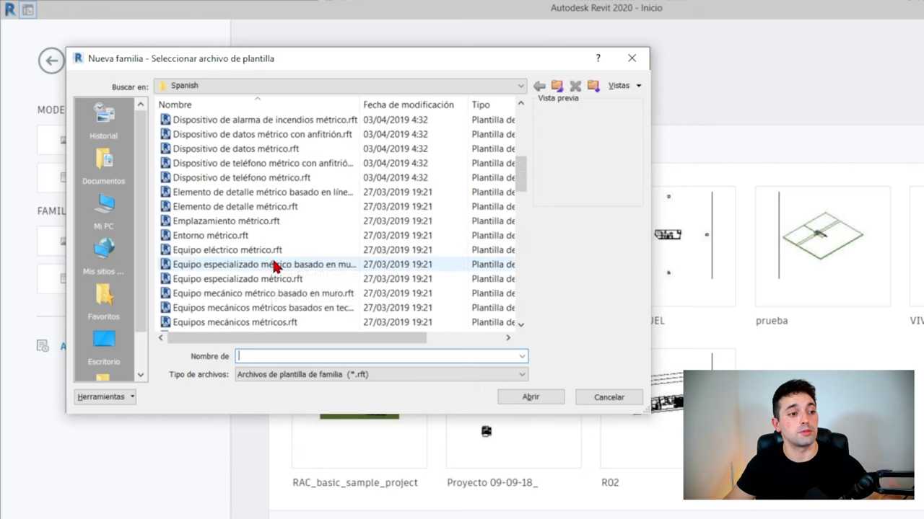
scroll(269, 258, down, 5)
scroll(270, 259, down, 3)
scroll(273, 246, up, 3)
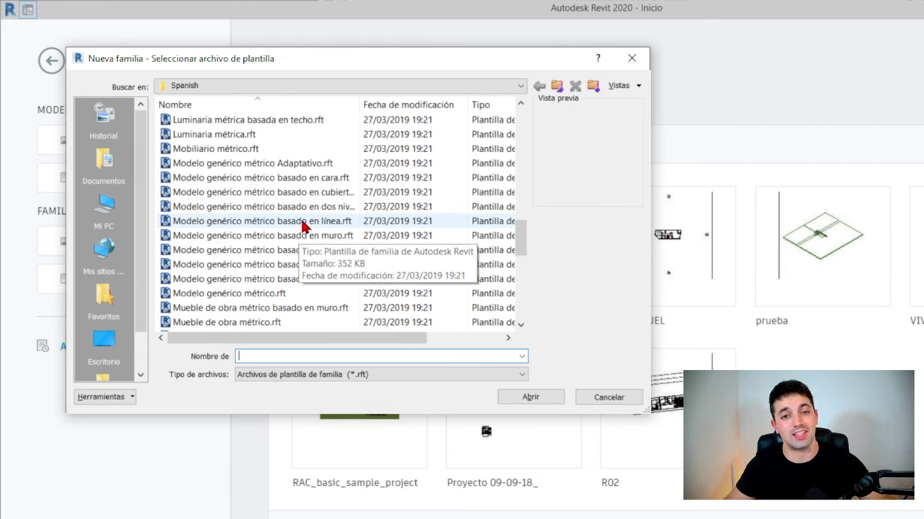
click(292, 151)
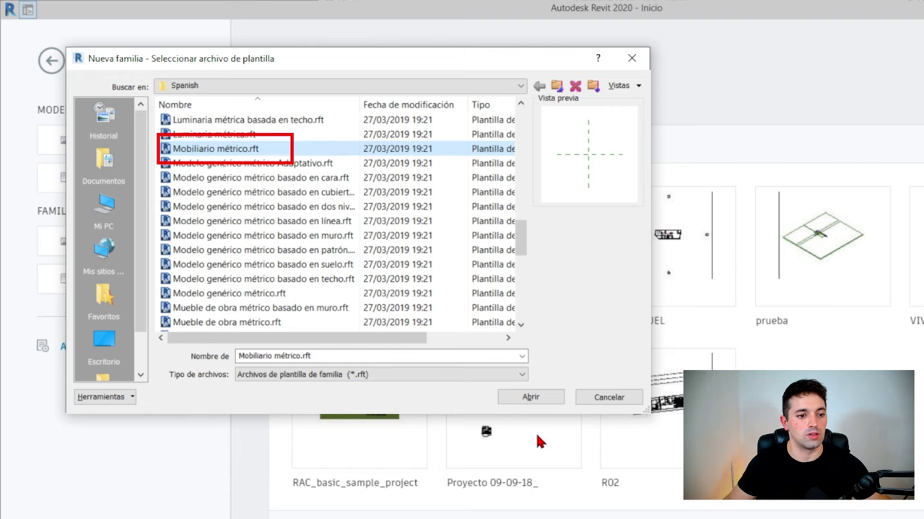
click(529, 399)
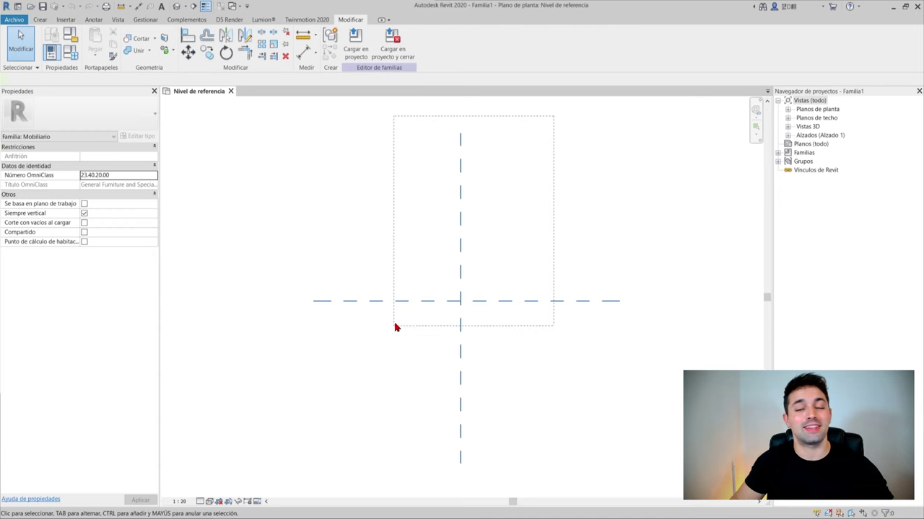
Recentre the Nivel de referencia plan on the crossing reference planes and show the Crear tools
middle_click(482, 310)
middle_drag(482, 314, 506, 312)
scroll(565, 227, down, 1)
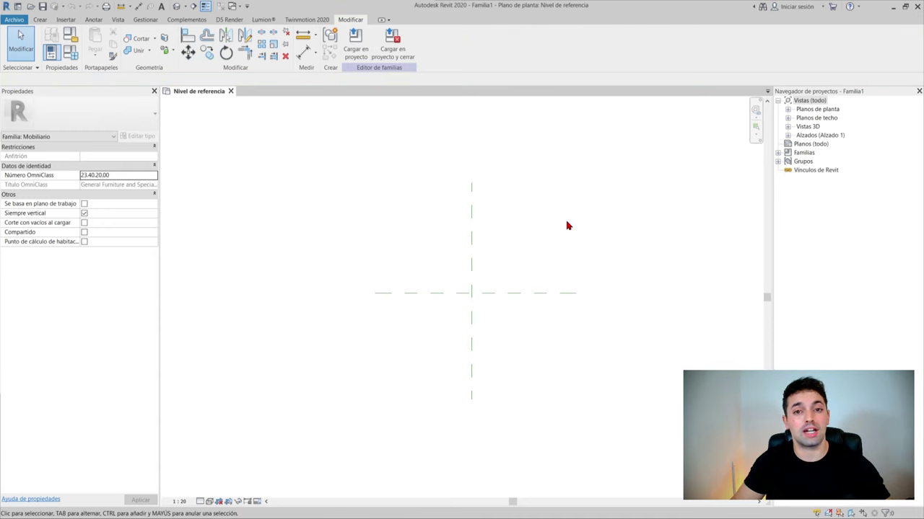
drag(599, 221, 453, 332)
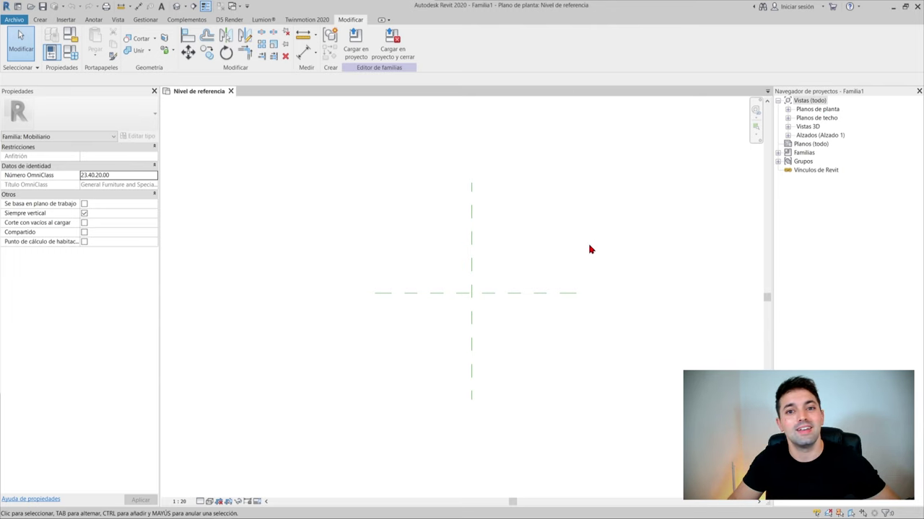
click(40, 20)
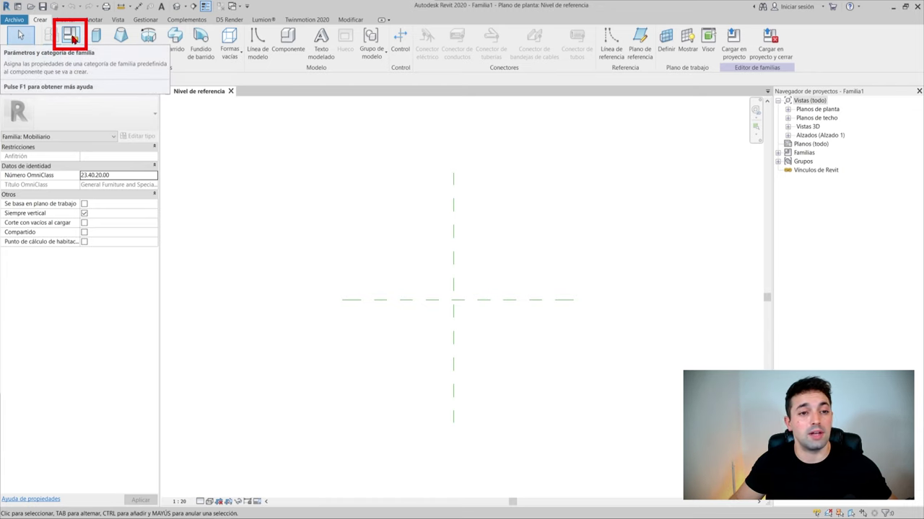
click(71, 38)
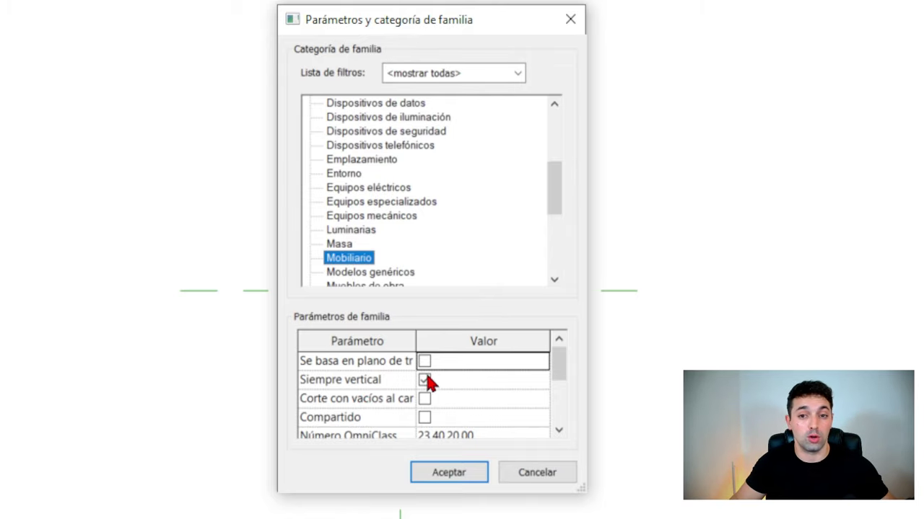
click(538, 474)
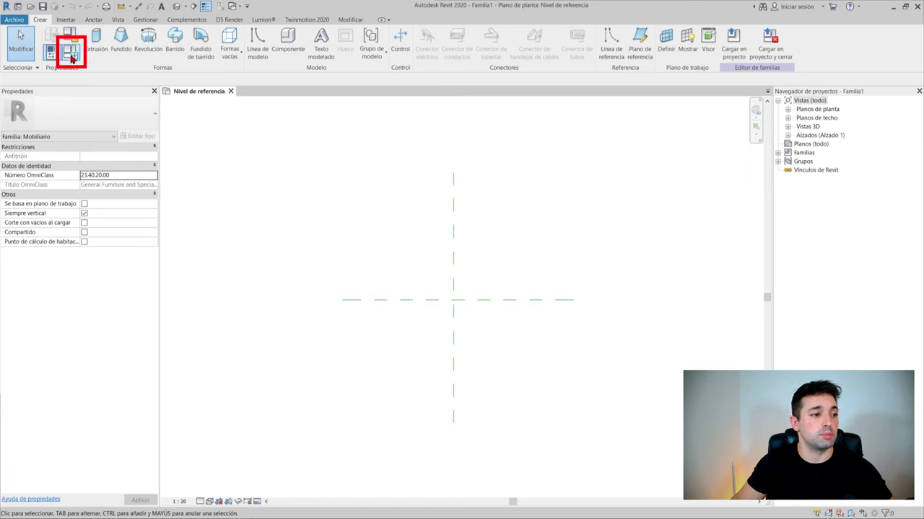
click(72, 54)
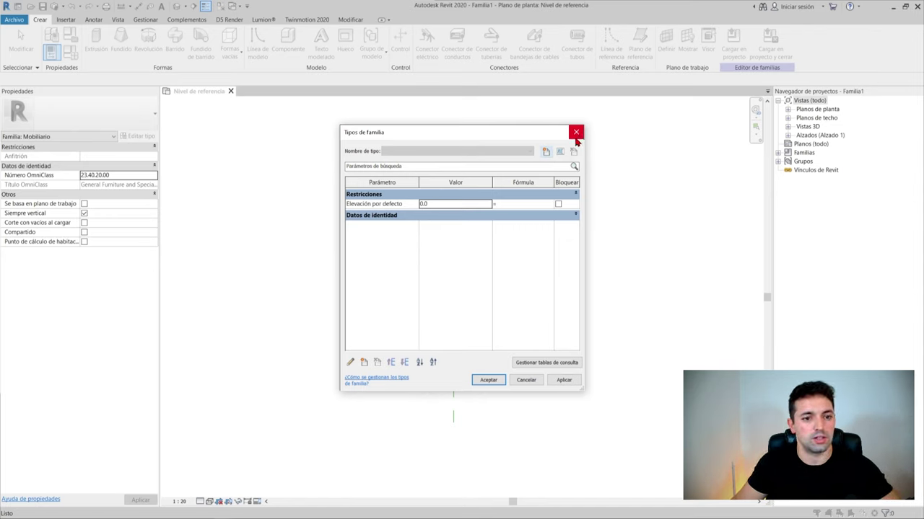
click(576, 132)
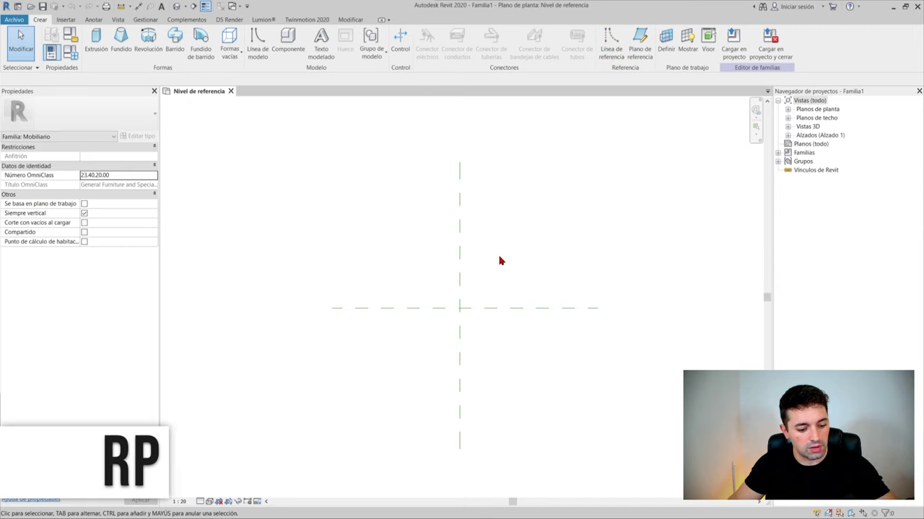
Draw two vertical reference planes, one left and one right of centre
key(p)
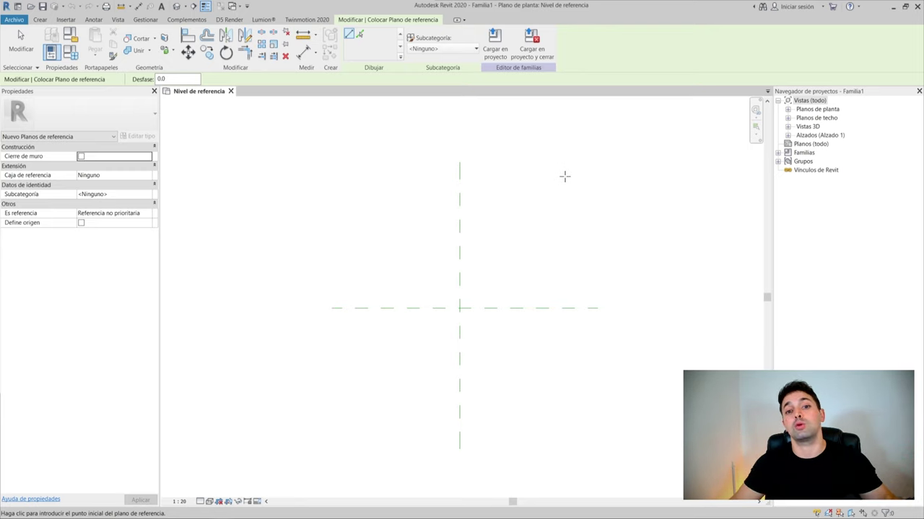
click(567, 164)
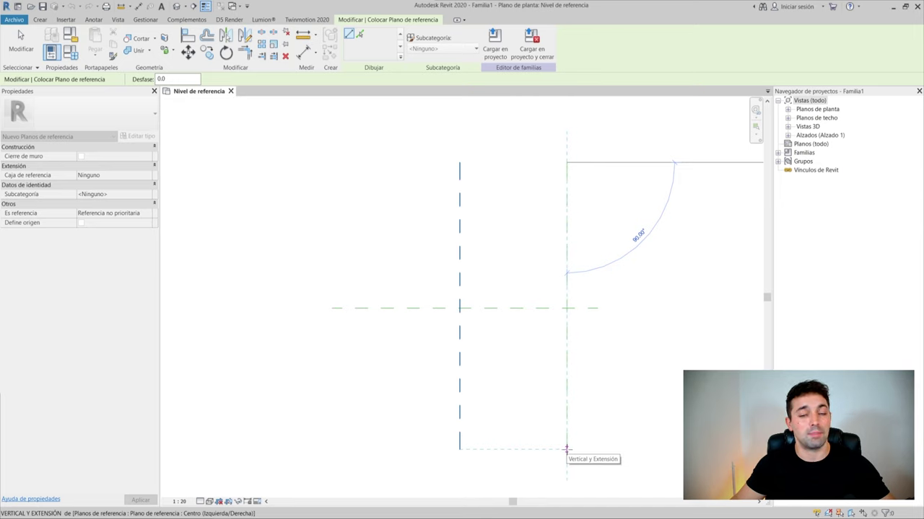
click(567, 450)
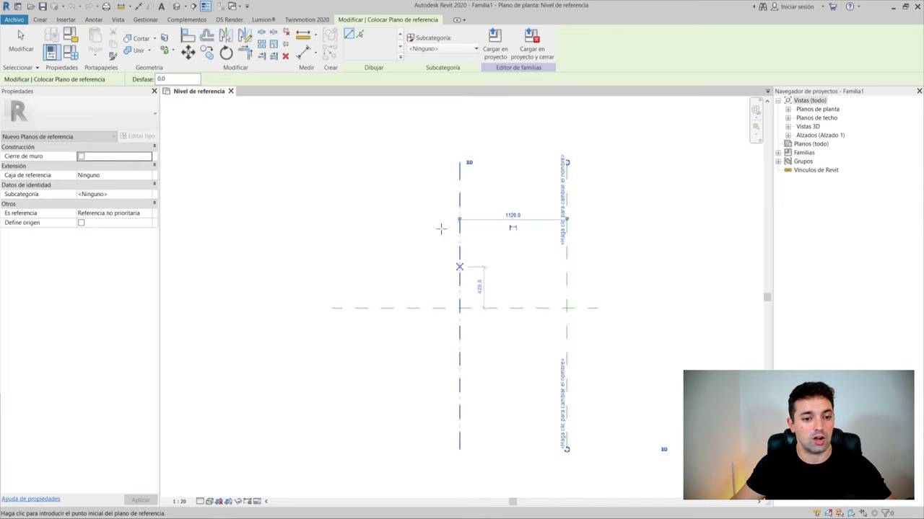
click(348, 162)
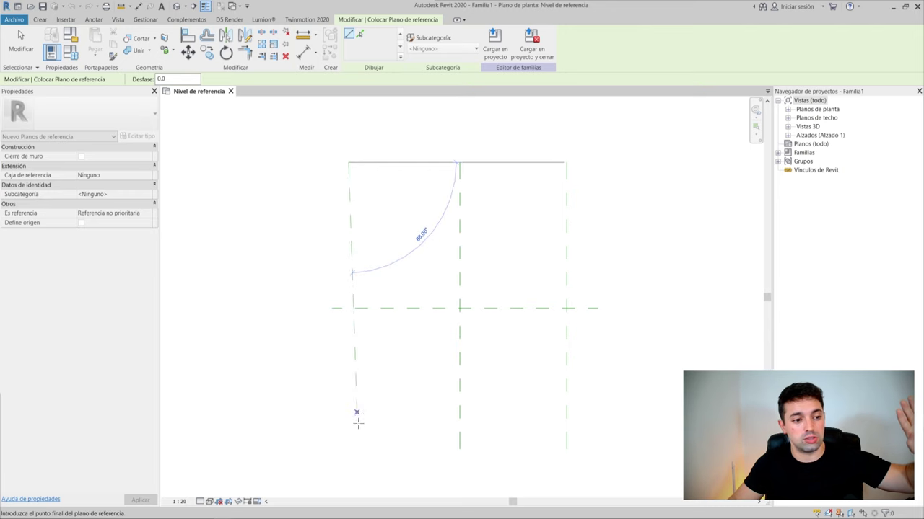
click(347, 453)
Draw top and bottom horizontal reference planes to close the table outline
click(316, 191)
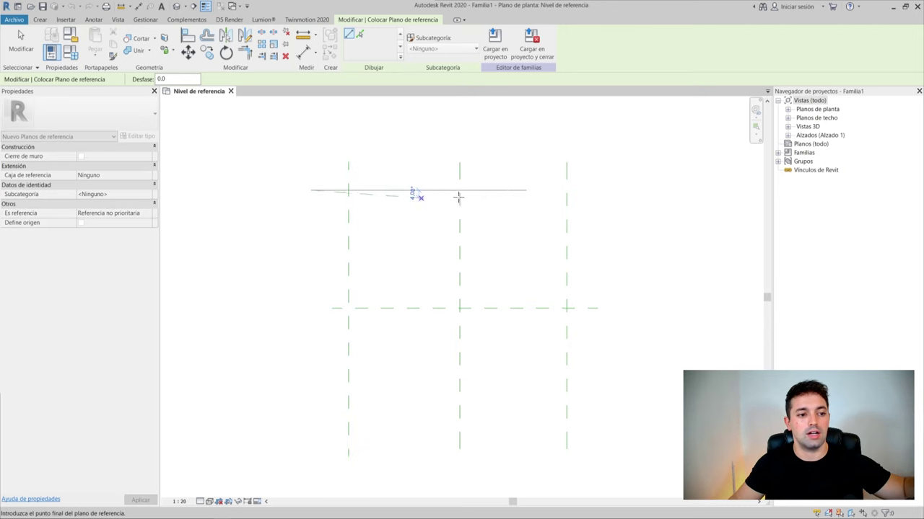
click(629, 187)
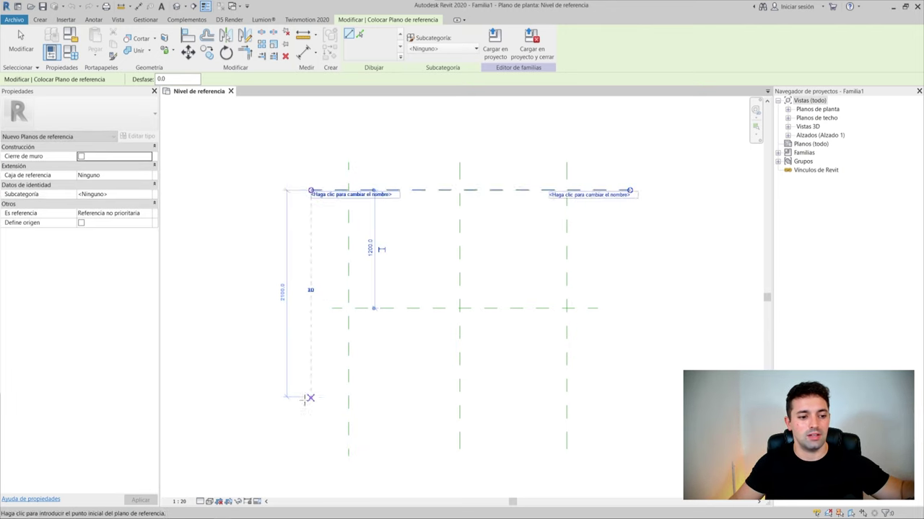
scroll(309, 398, up, 1)
click(296, 409)
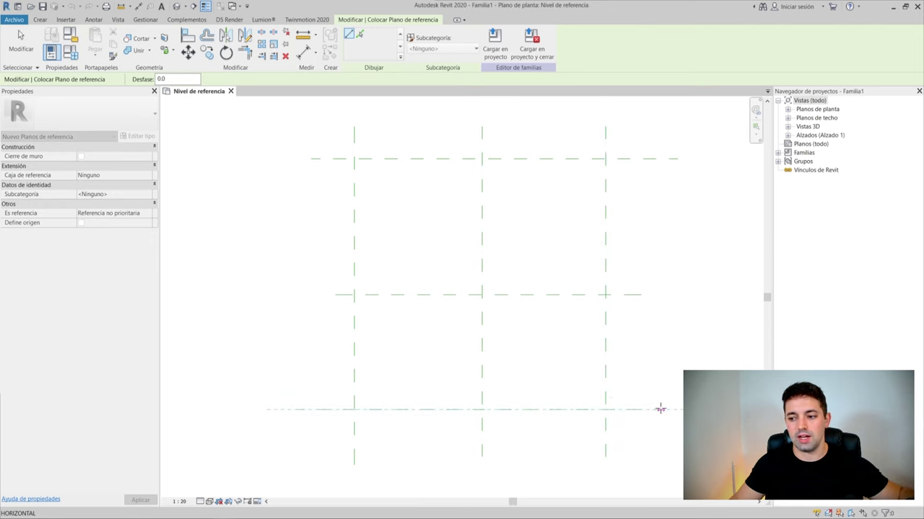
click(660, 407)
middle_drag(660, 407, 584, 387)
scroll(480, 295, down, 2)
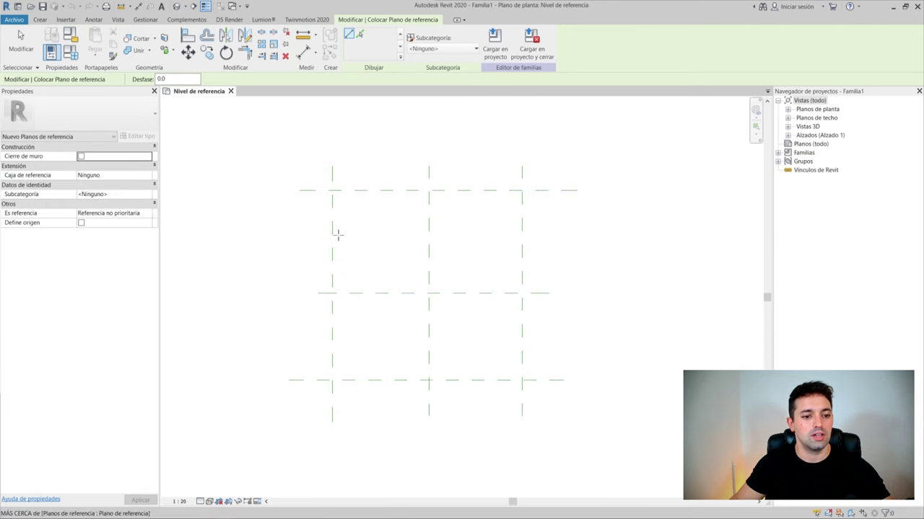
middle_drag(450, 277, 509, 277)
key(Escape)
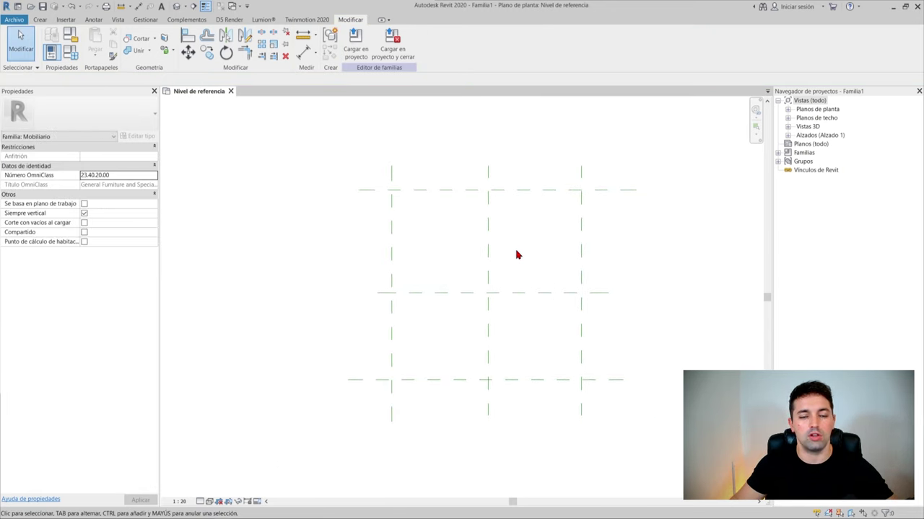
scroll(516, 252, down, 1)
drag(476, 227, 384, 347)
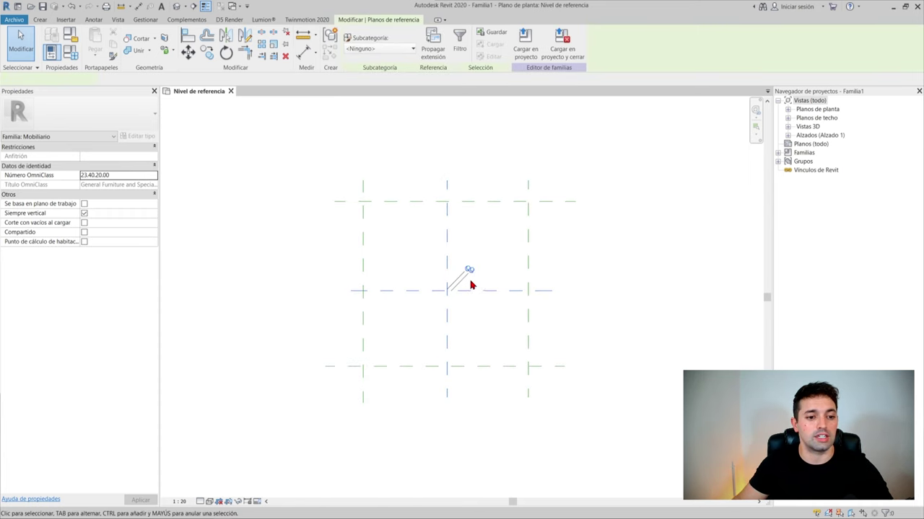
scroll(434, 383, up, 1)
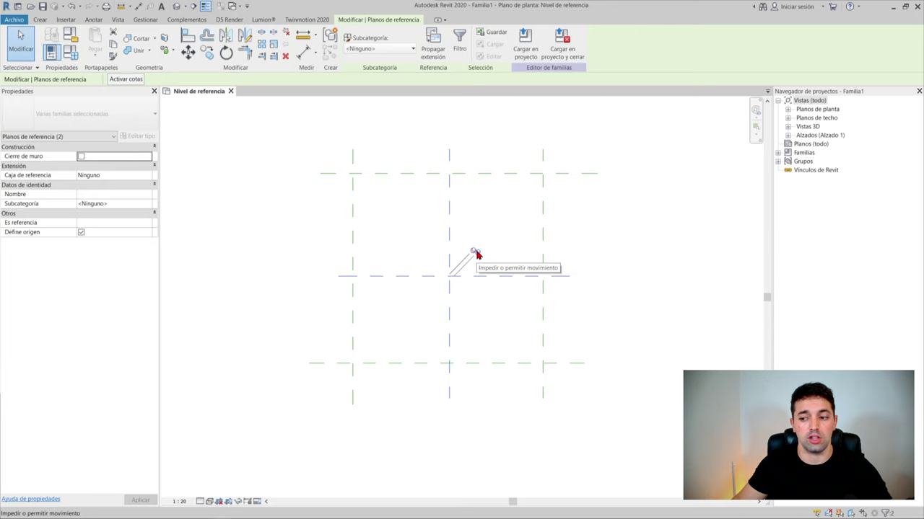
Dimension the vertical reference planes with a string placed above them
key(Escape)
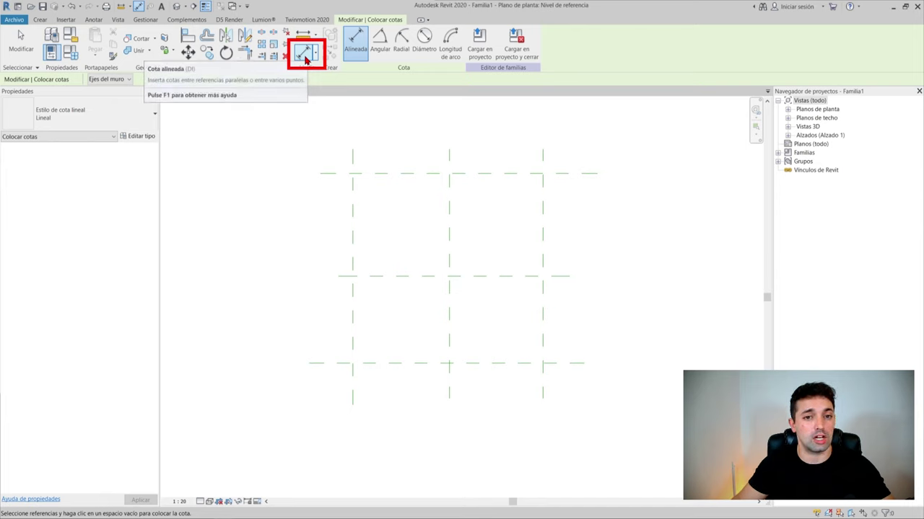
click(352, 163)
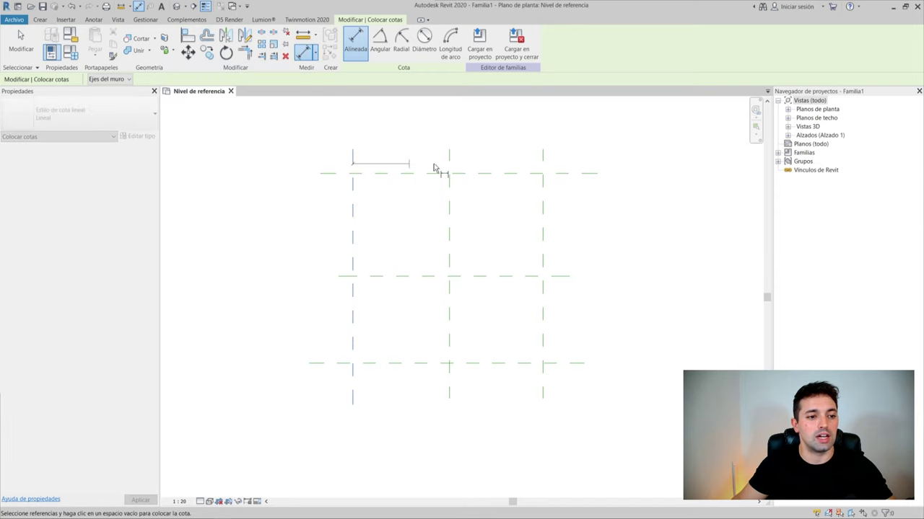
click(452, 166)
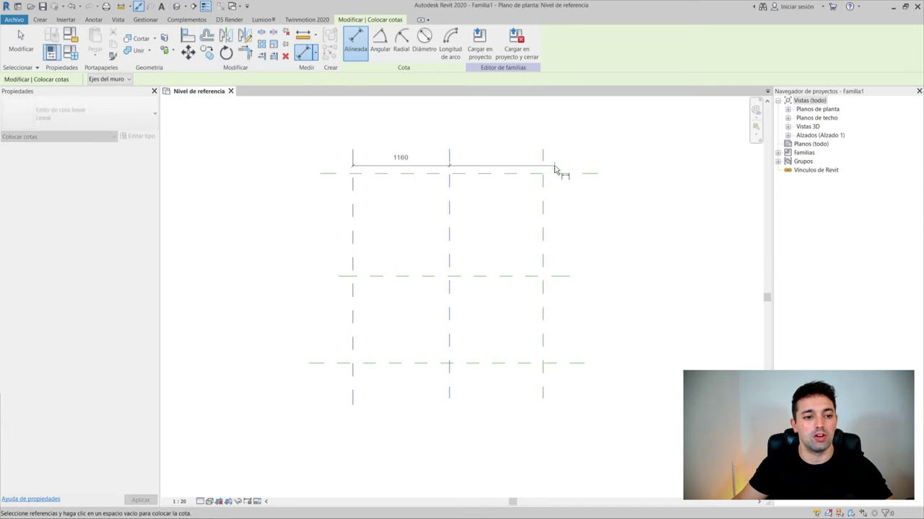
click(512, 139)
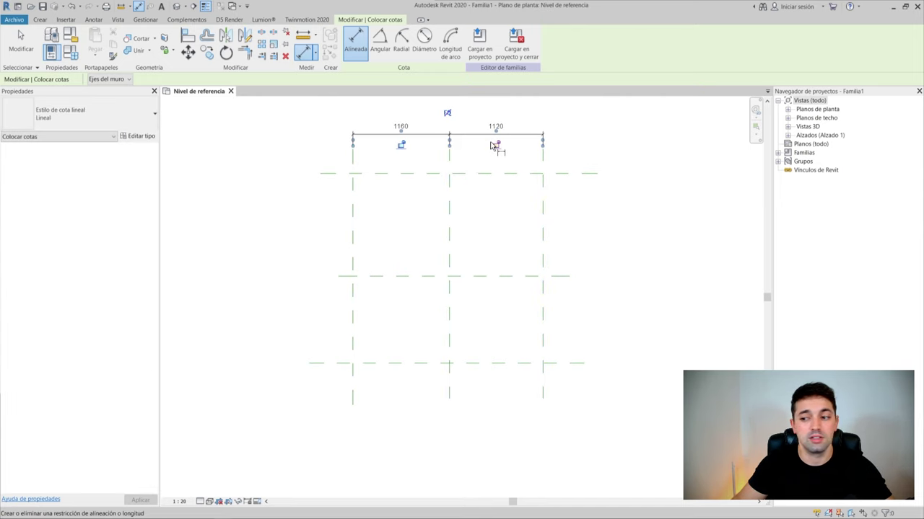
middle_drag(457, 134, 468, 192)
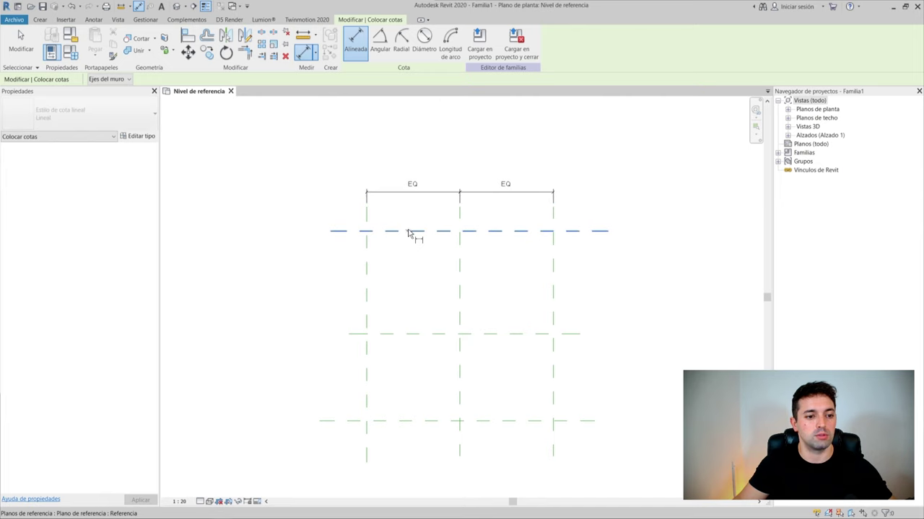
Dimension the horizontal planes in a vertical string on the left and set it to EQ
click(408, 231)
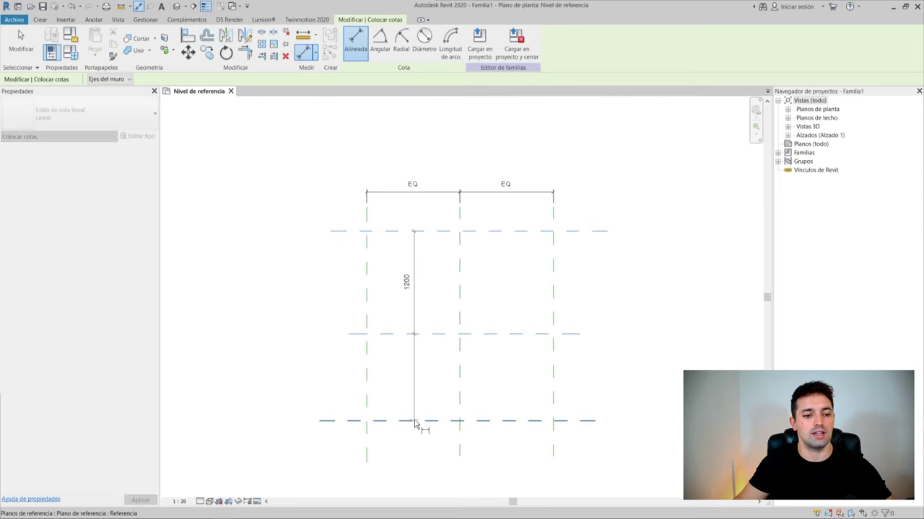
click(417, 424)
click(286, 317)
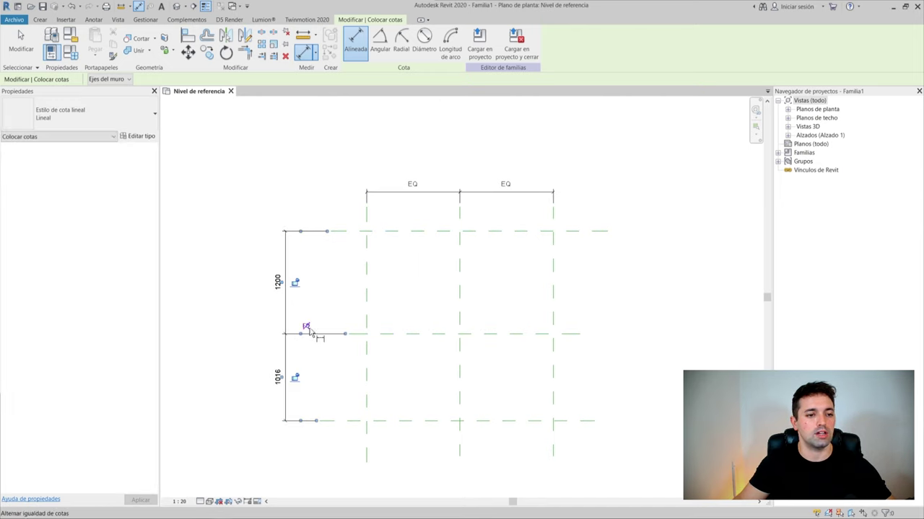
click(306, 327)
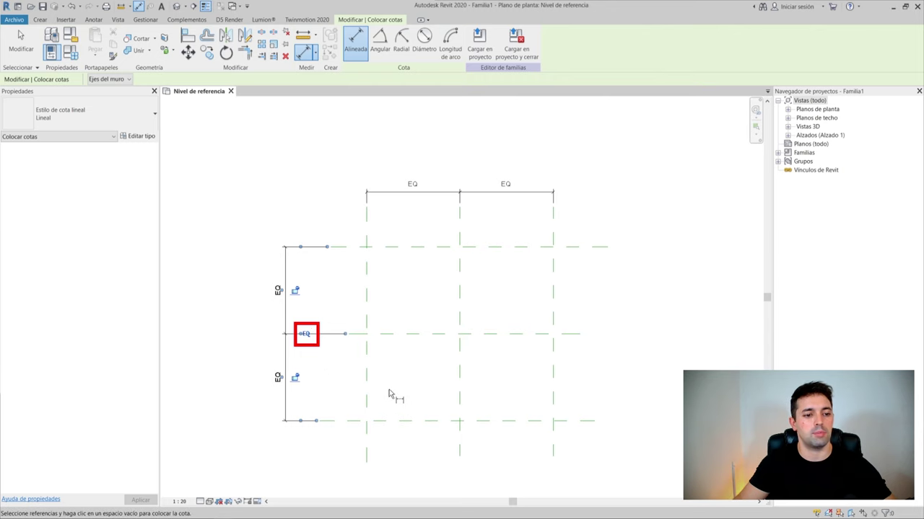
mouse_move(390, 395)
middle_down()
mouse_move(495, 340)
mouse_move(423, 351)
middle_up()
key(Escape)
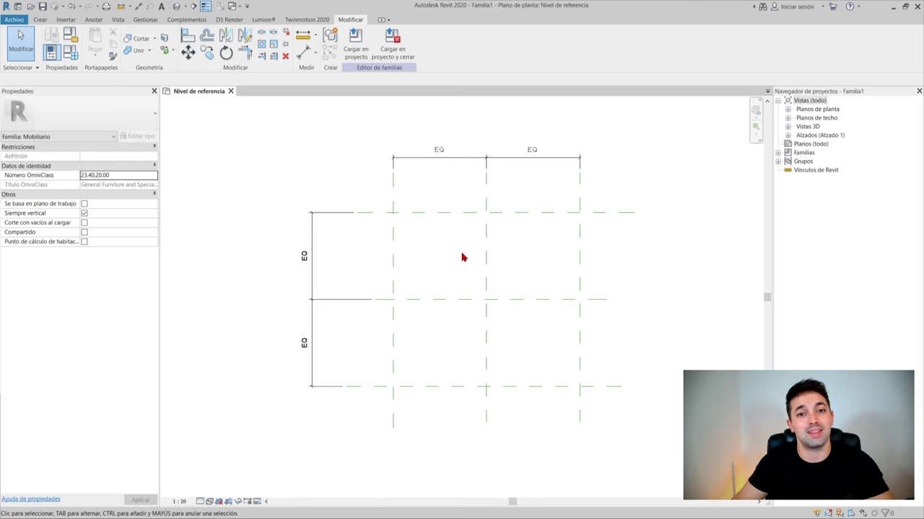
Set project length units to metres with rounding to 2 decimal places
key(u)
key(n)
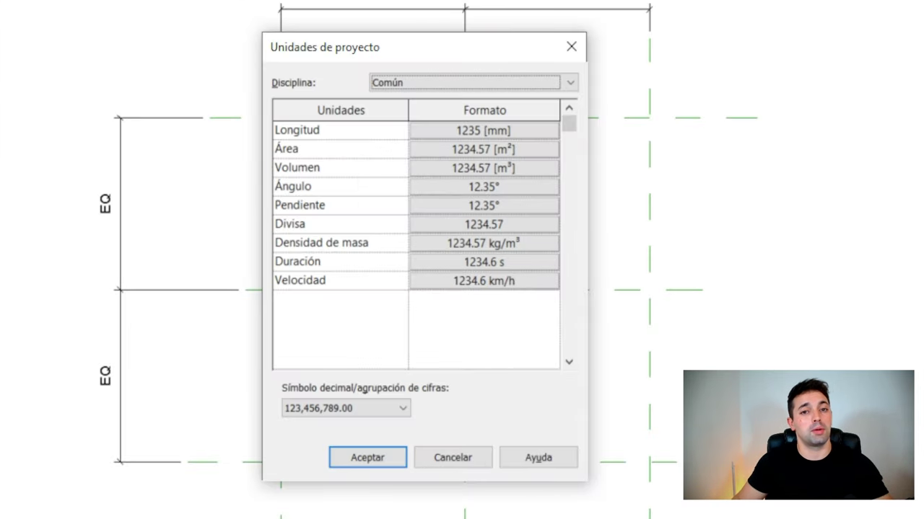
click(466, 132)
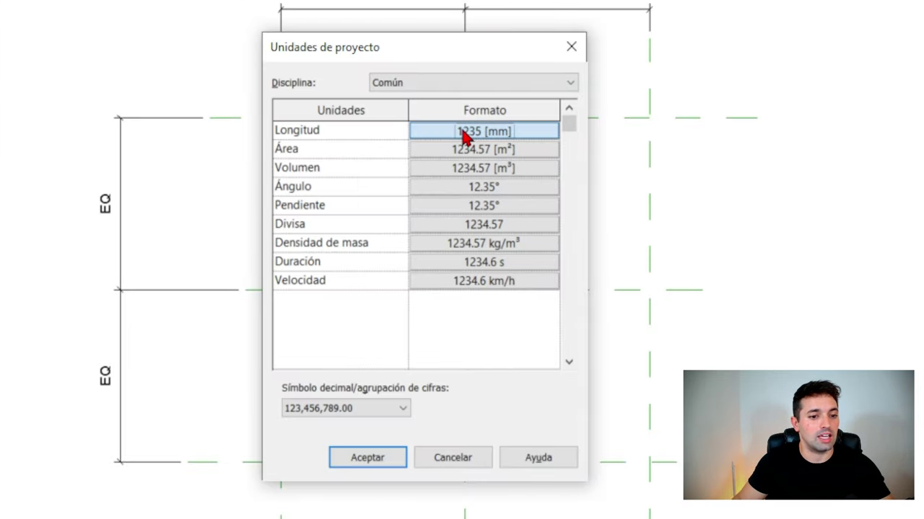
click(436, 169)
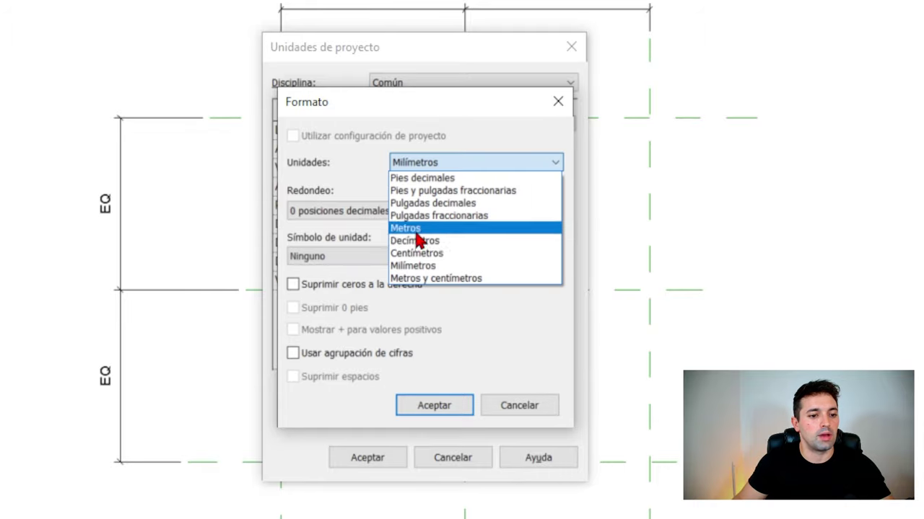
click(416, 232)
click(379, 210)
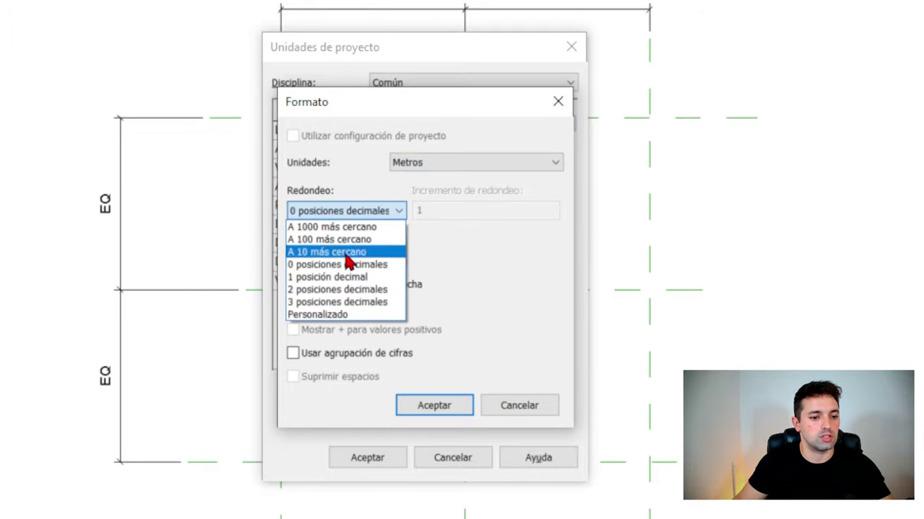
click(336, 289)
click(421, 409)
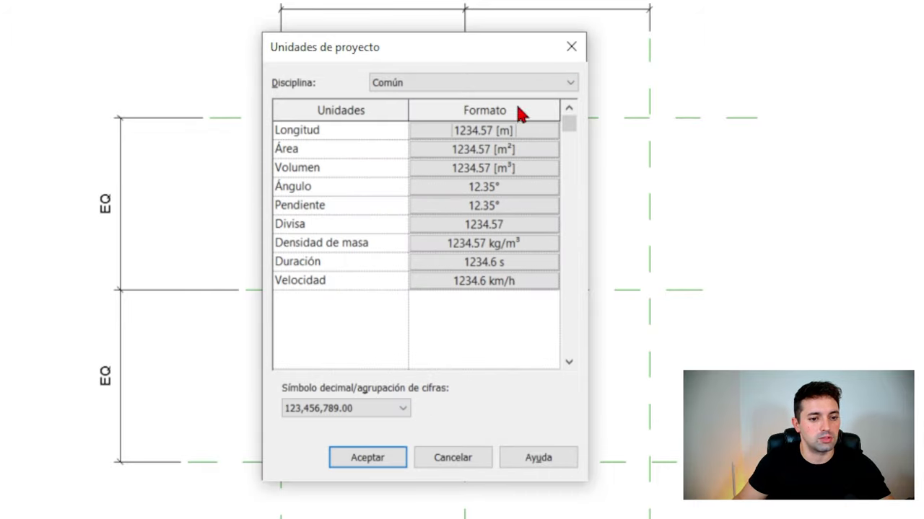
click(361, 462)
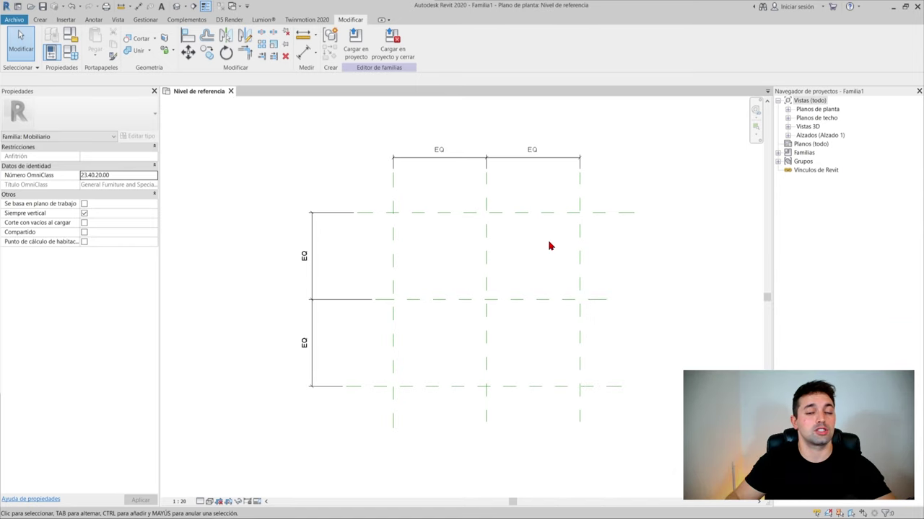
Stretch the outer horizontal planes apart to test symmetry, then undo the trial move
scroll(330, 393, up, 1)
middle_drag(628, 254, 521, 250)
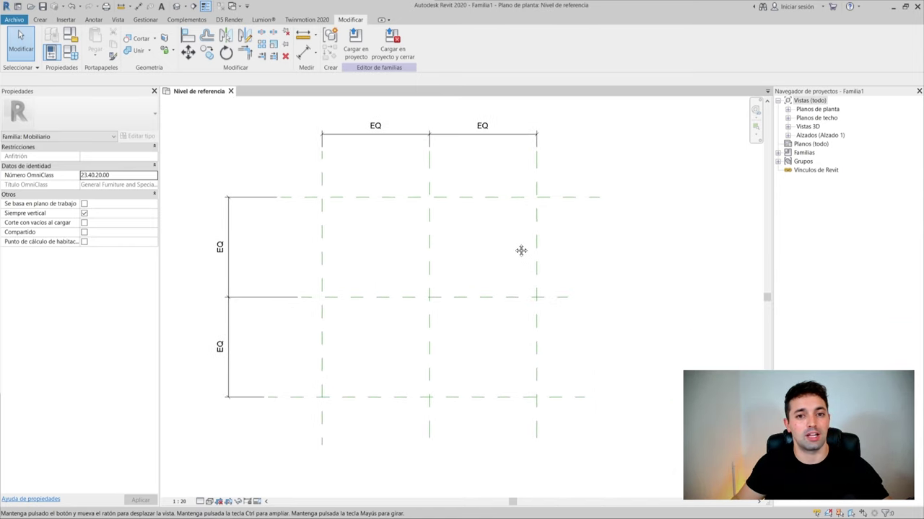
scroll(480, 264, down, 1)
scroll(482, 265, down, 1)
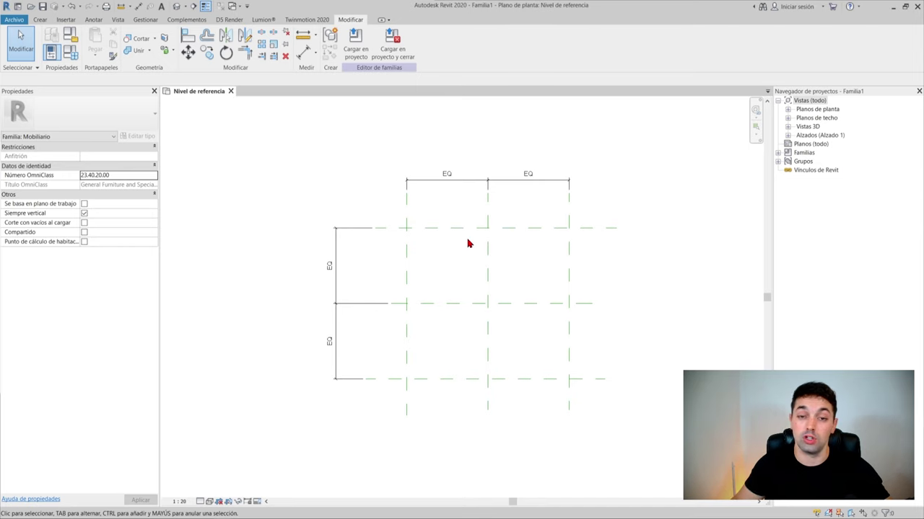
click(404, 270)
click(619, 245)
click(570, 267)
scroll(570, 268, up, 1)
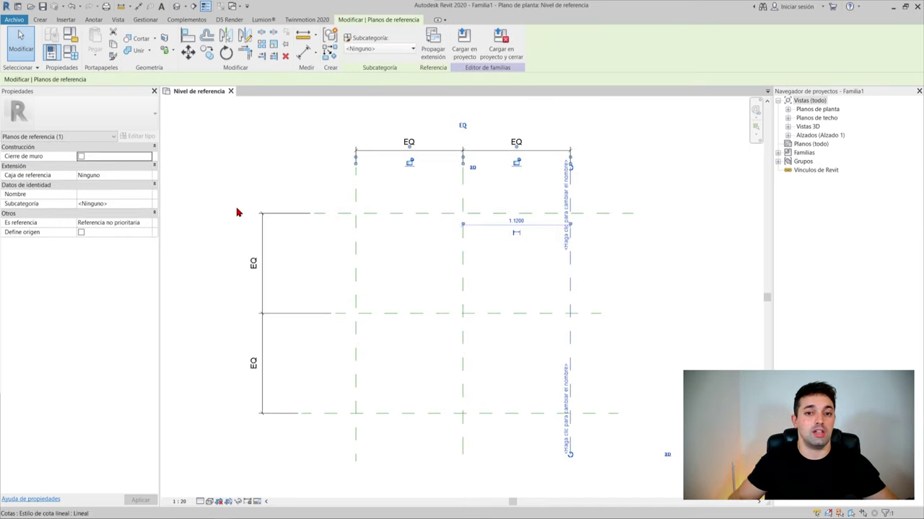
click(341, 194)
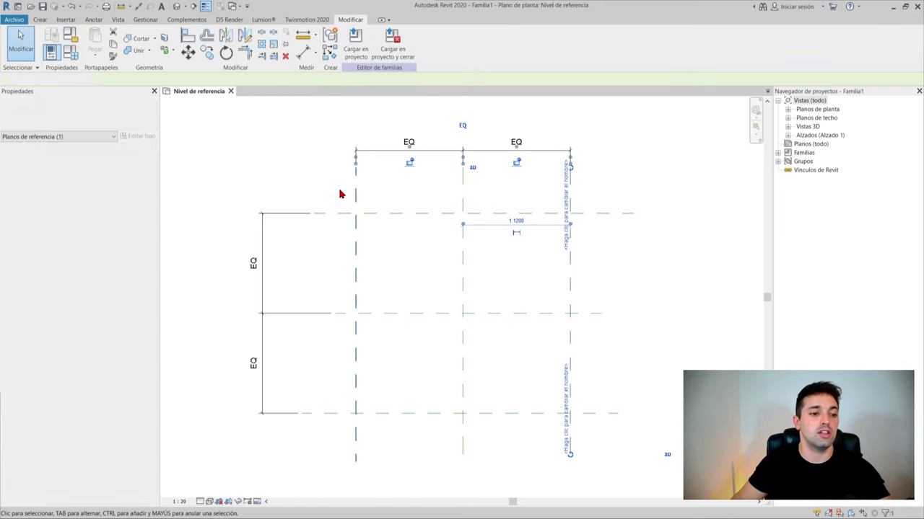
mouse_move(341, 195)
mouse_down()
mouse_move(331, 231)
mouse_move(335, 445)
mouse_up()
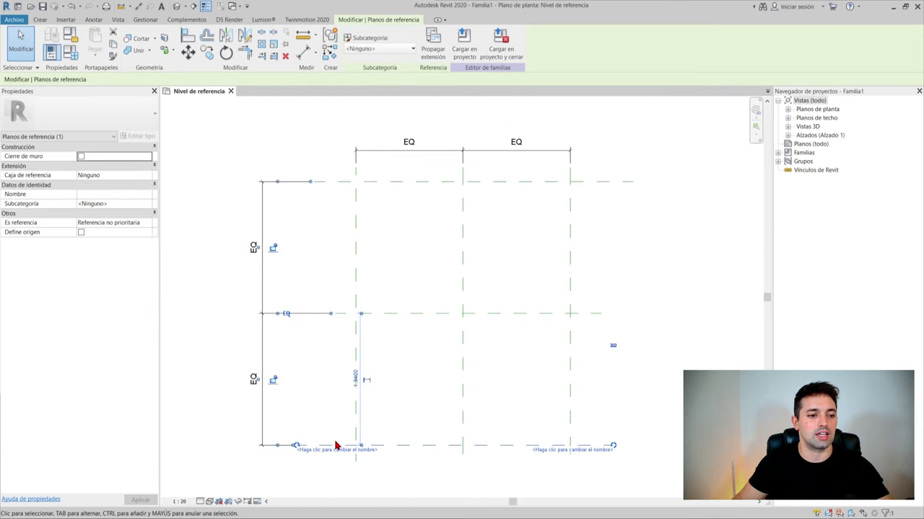
key(ctrl+z)
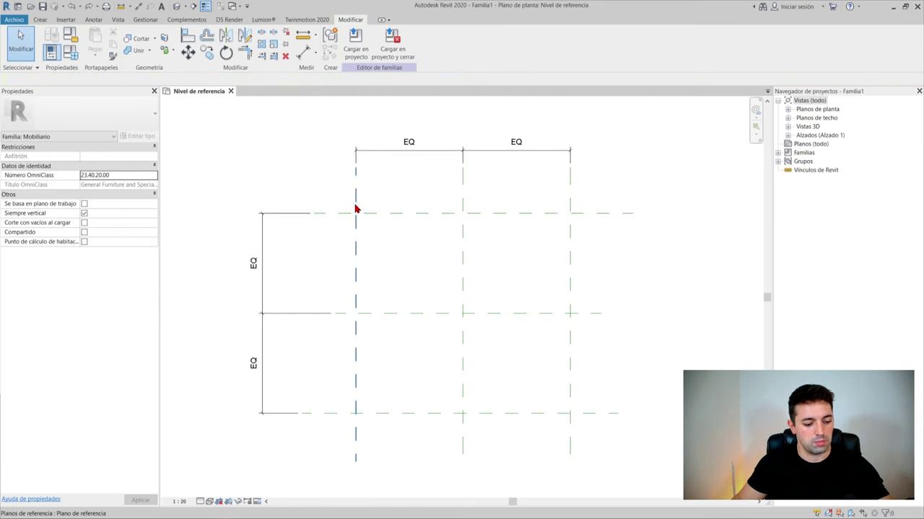
Add a 2.24 overall dimension across the outer vertical planes, placed above
key(d)
key(i)
scroll(354, 198, up, 1)
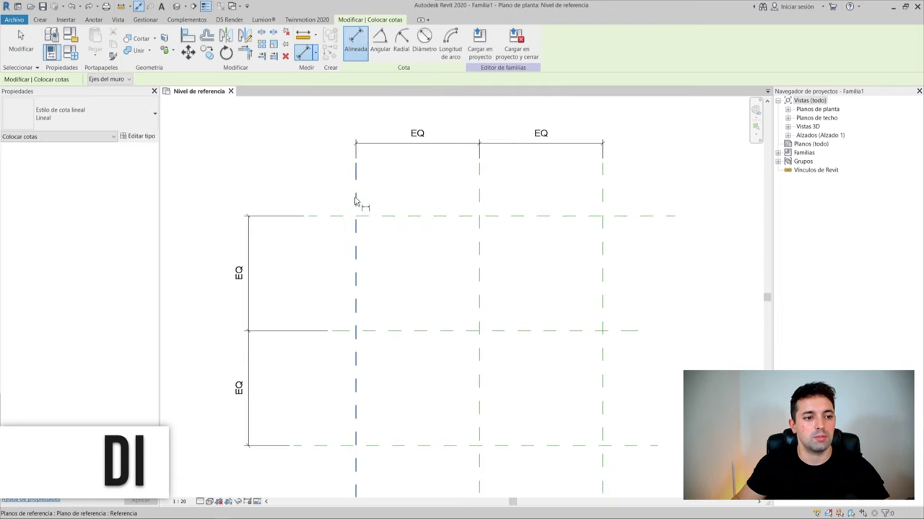
click(355, 200)
click(479, 200)
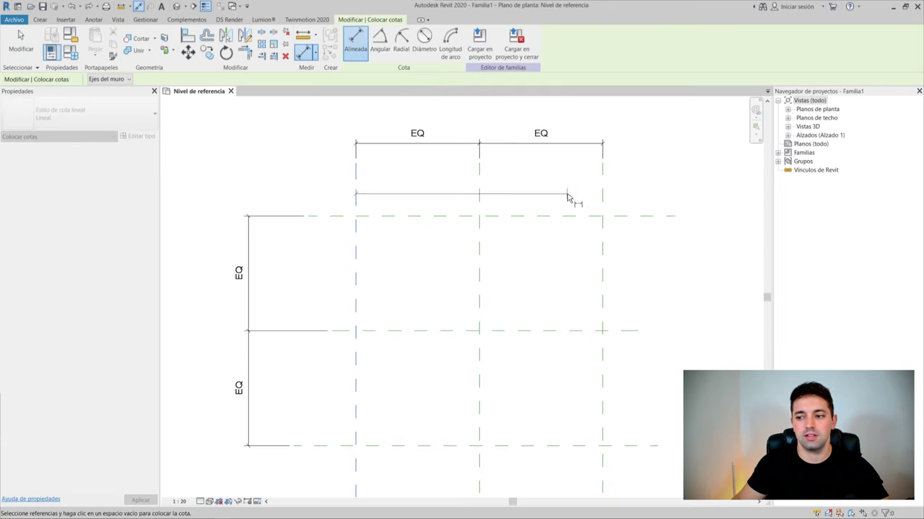
click(603, 202)
middle_drag(599, 196, 598, 247)
click(604, 175)
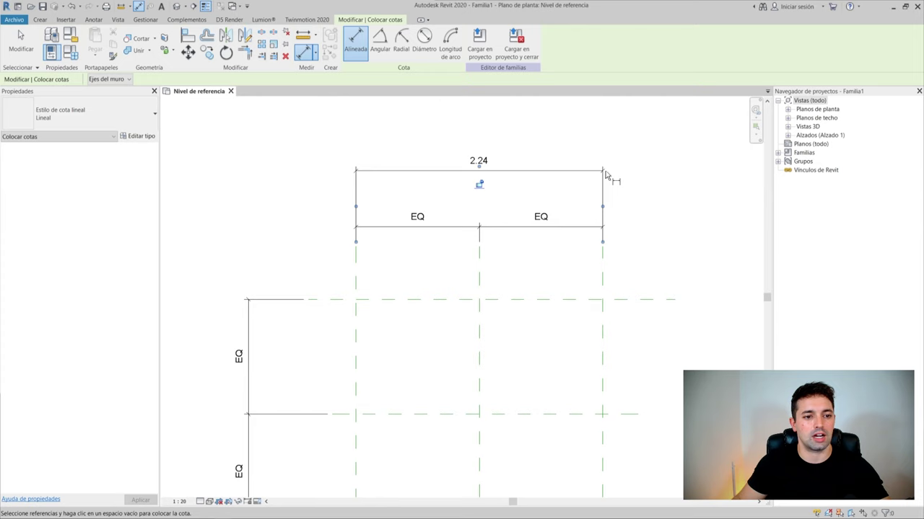
Add a 2.03 overall dimension across the top and bottom planes, placed on the left
scroll(604, 180, down, 1)
middle_drag(599, 185, 484, 171)
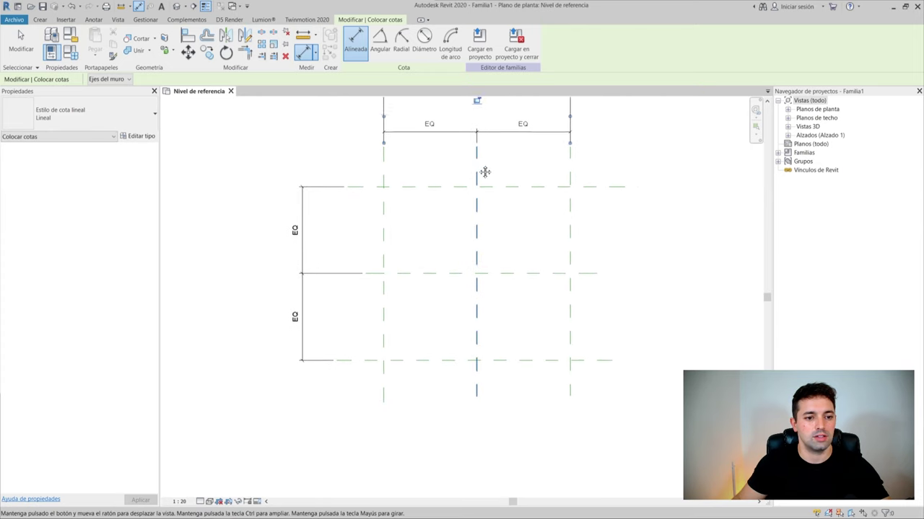
click(367, 189)
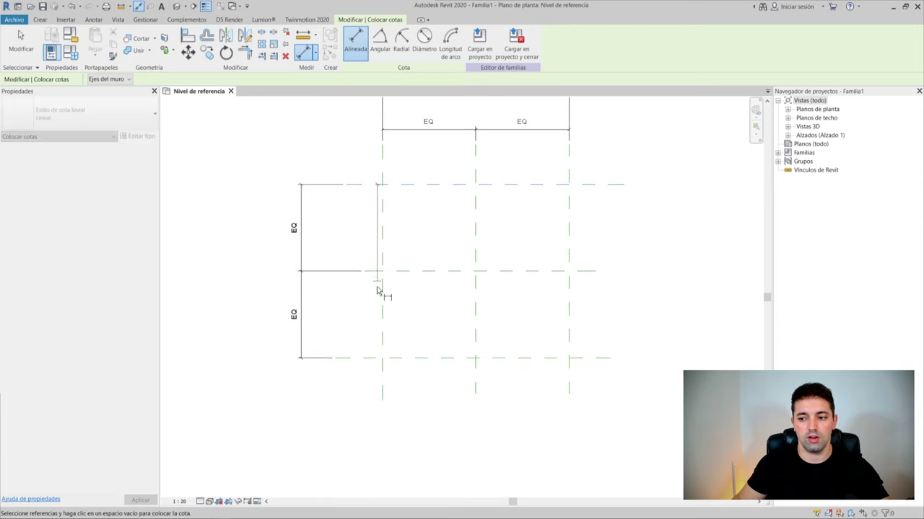
click(370, 359)
click(257, 389)
scroll(275, 361, up, 1)
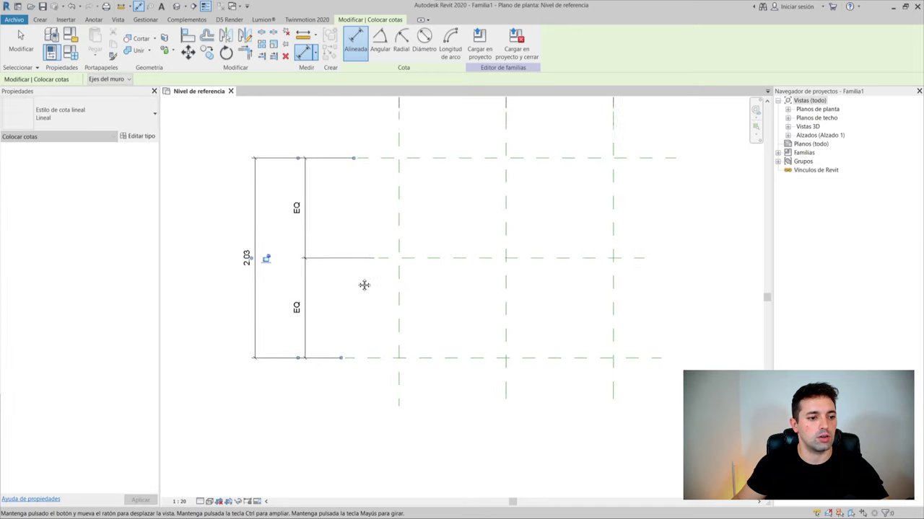
middle_drag(365, 285, 367, 381)
key(Escape)
click(561, 155)
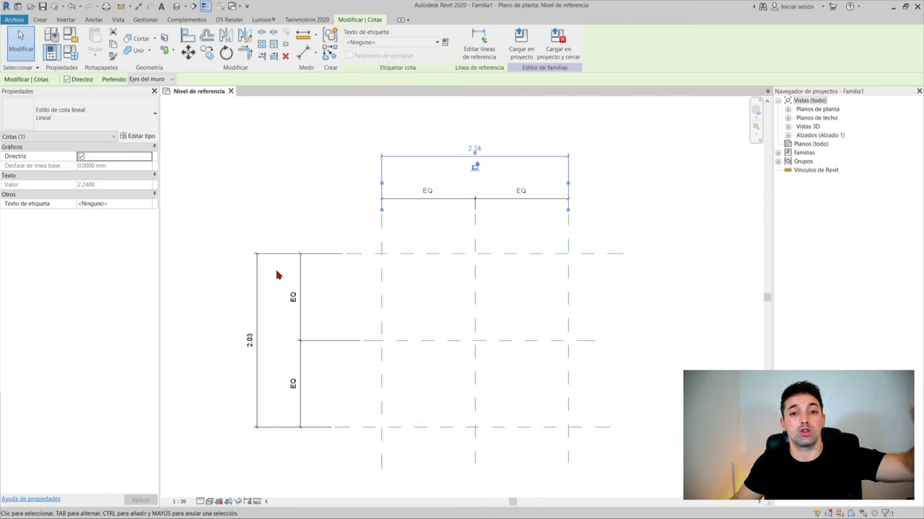
Label the 2.24 dimension with a new type parameter named Ancho
click(526, 166)
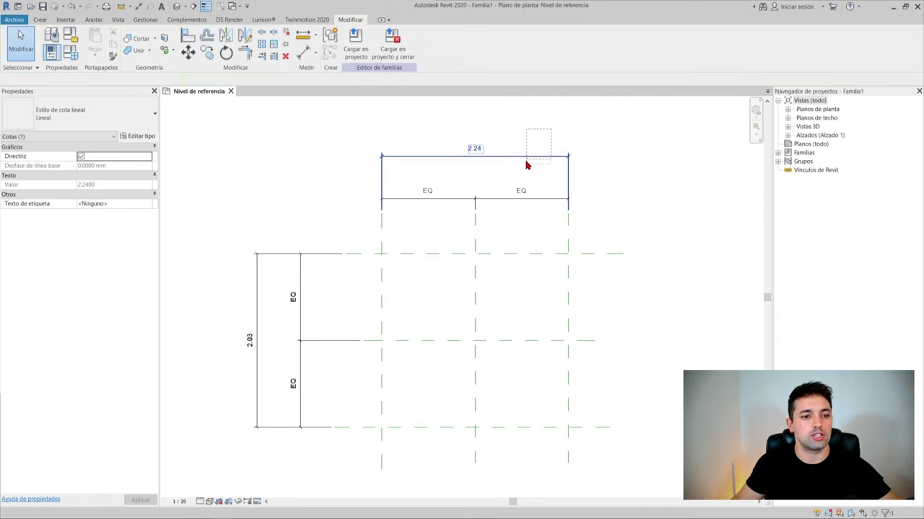
click(509, 169)
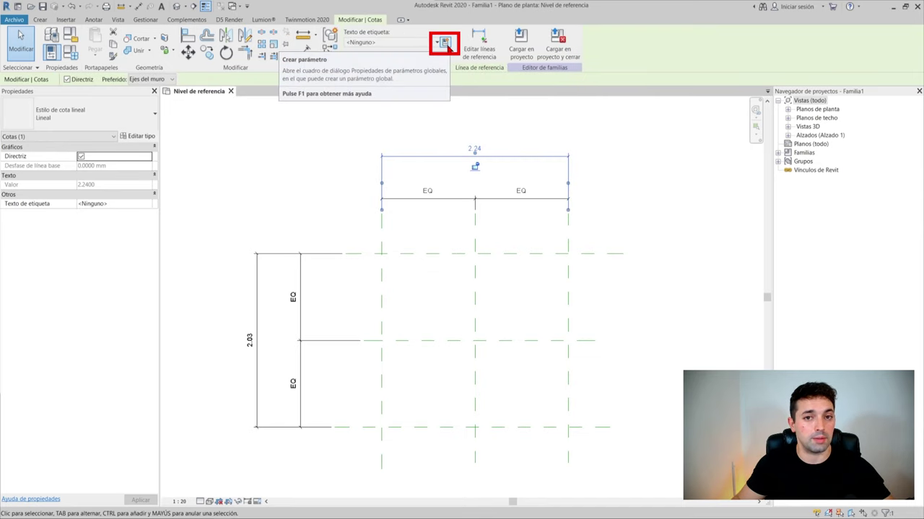
click(446, 43)
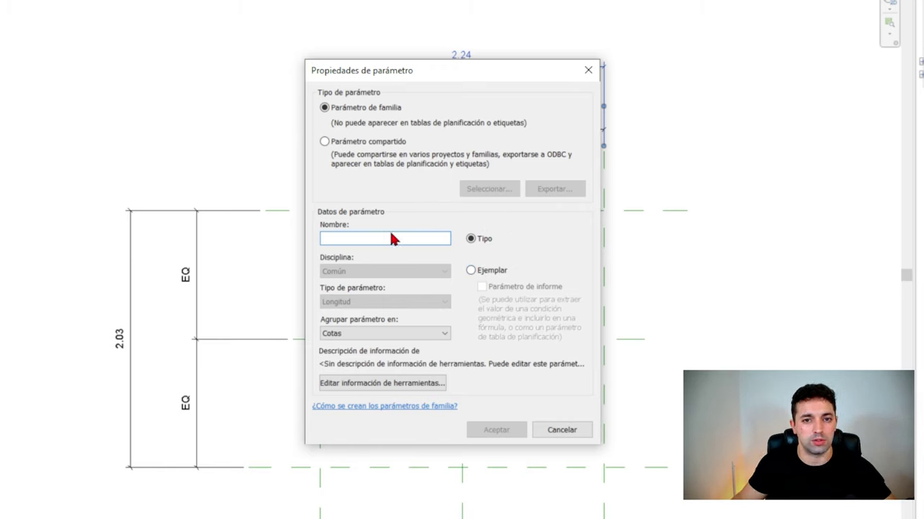
text(Ancho)
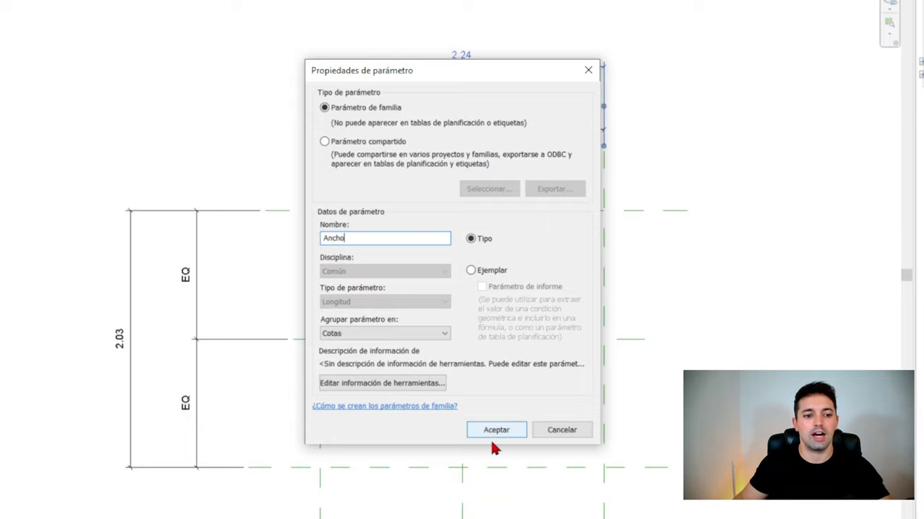
click(491, 432)
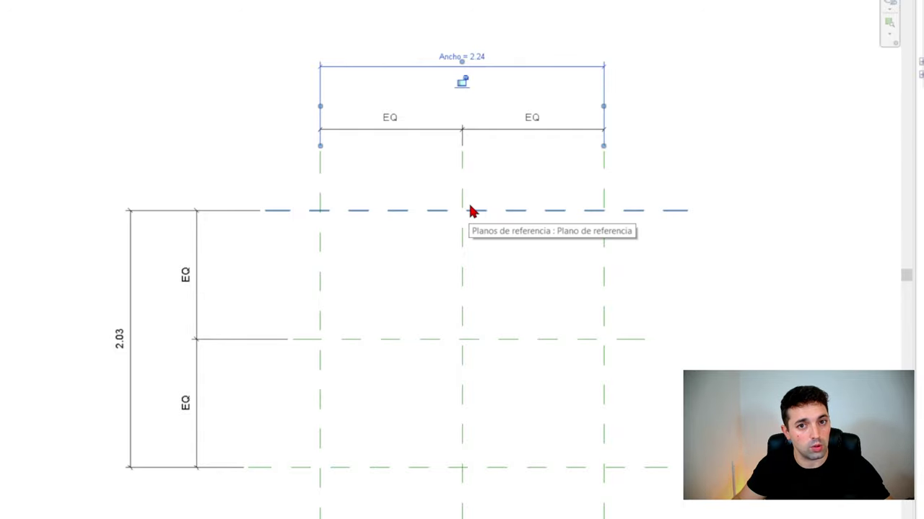
key(Escape)
Label the 2.03 dimension with a new type parameter named Largo
click(132, 395)
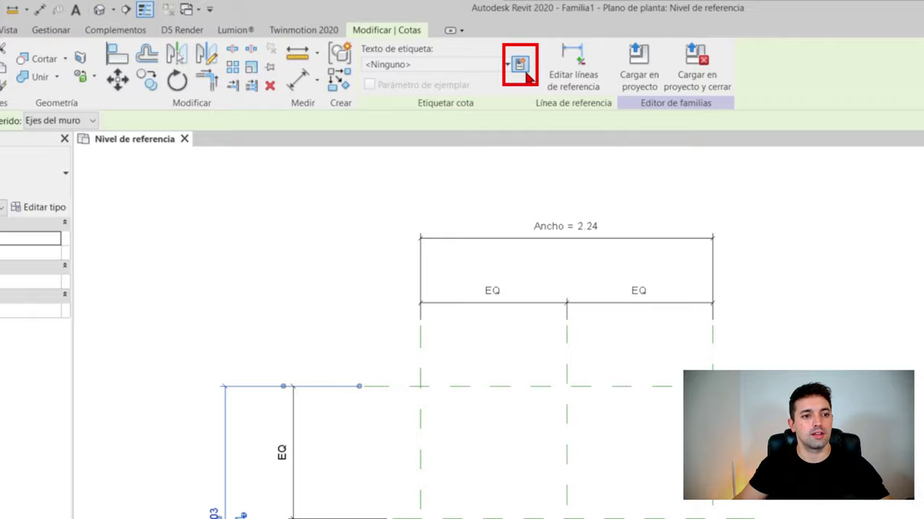
click(526, 76)
text(Largo)
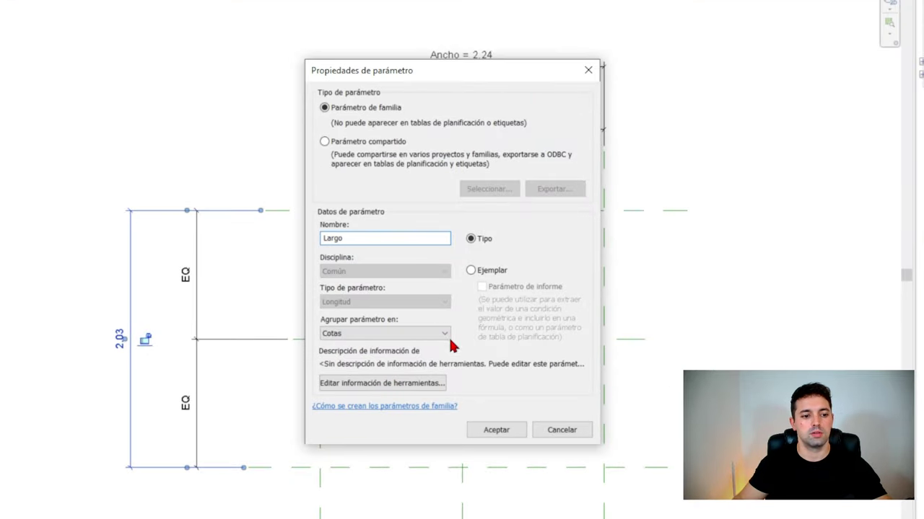
click(498, 431)
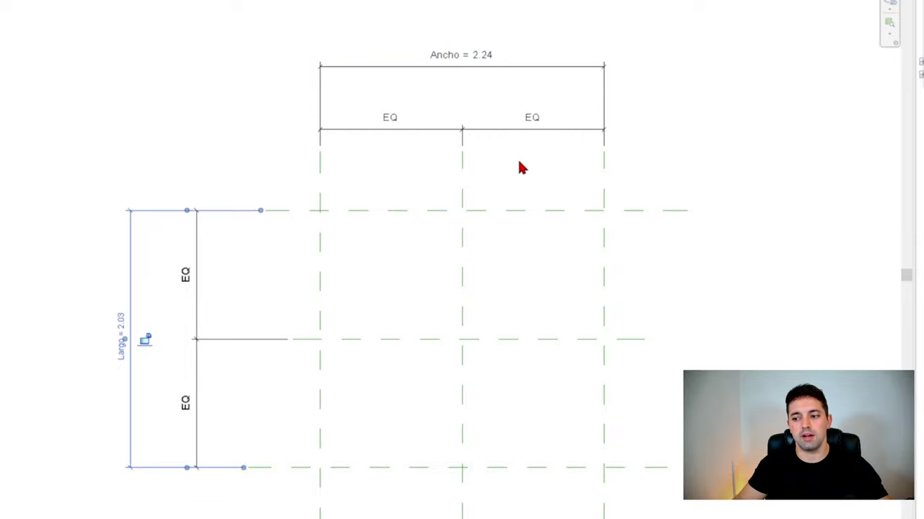
middle_drag(520, 166, 481, 141)
Flex the family by entering Ancho 1.00 and Largo 1.60 on the dimensions
click(448, 36)
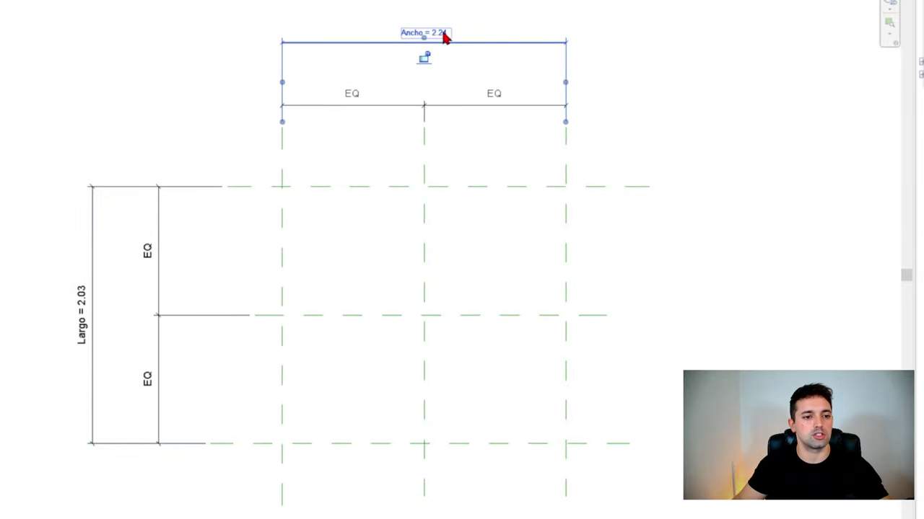
click(443, 32)
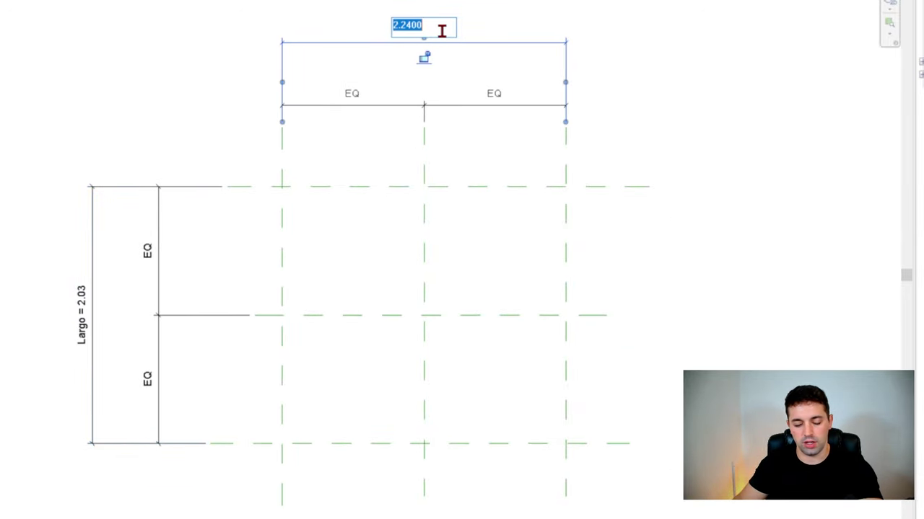
text(1)
key(Return)
click(88, 309)
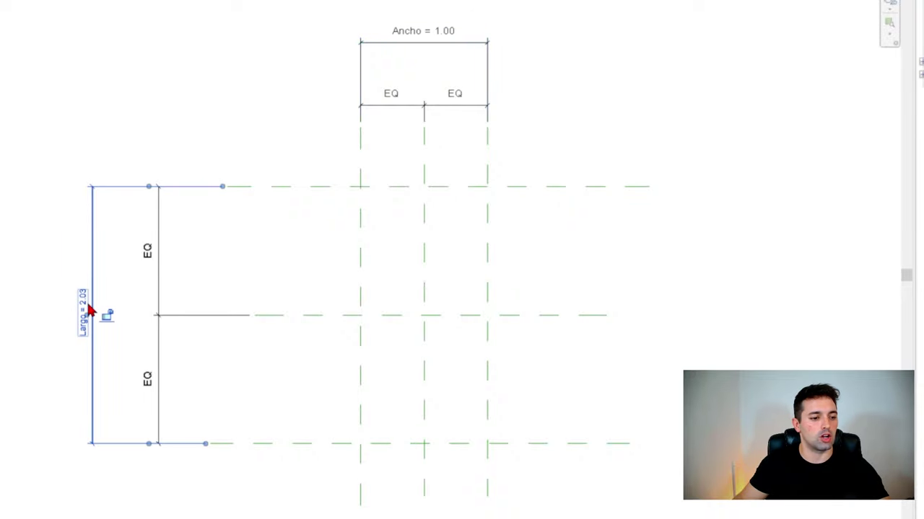
click(88, 309)
text(1.6)
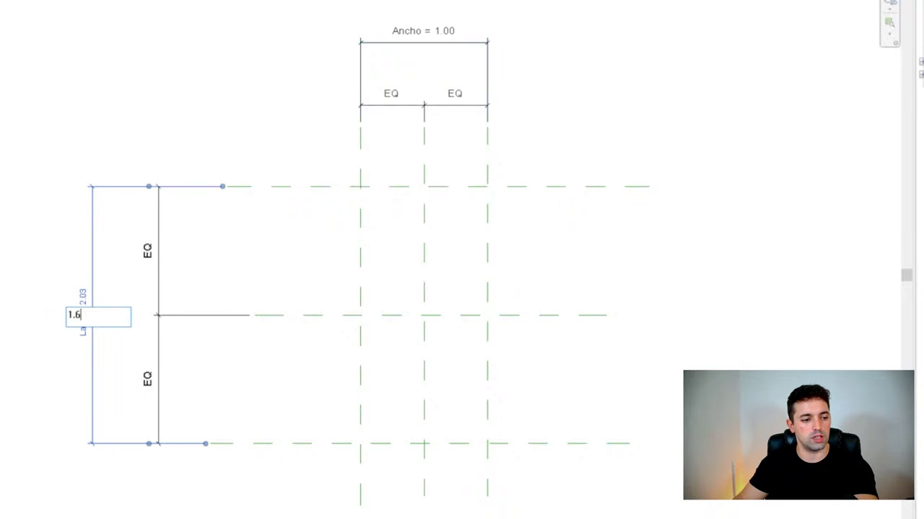
key(Return)
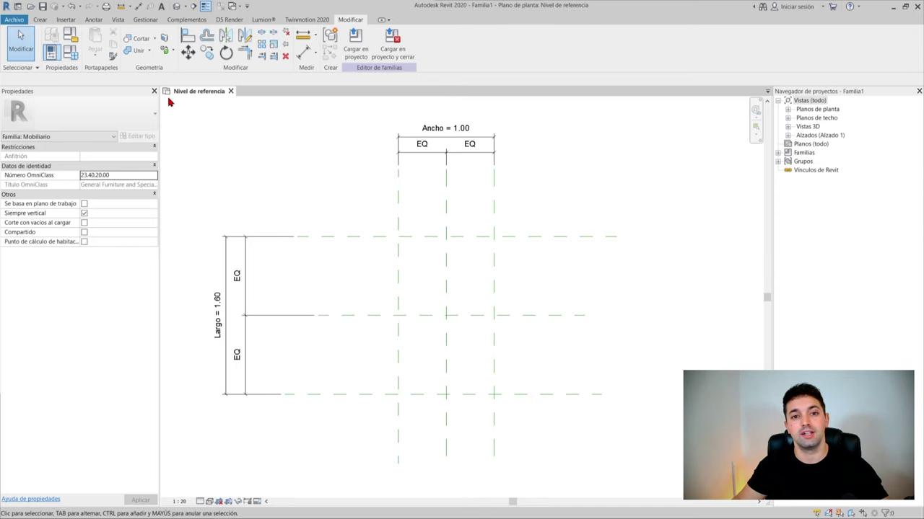
Start a solid extrusion and sketch a rectangle inside the reference-plane outline
click(42, 21)
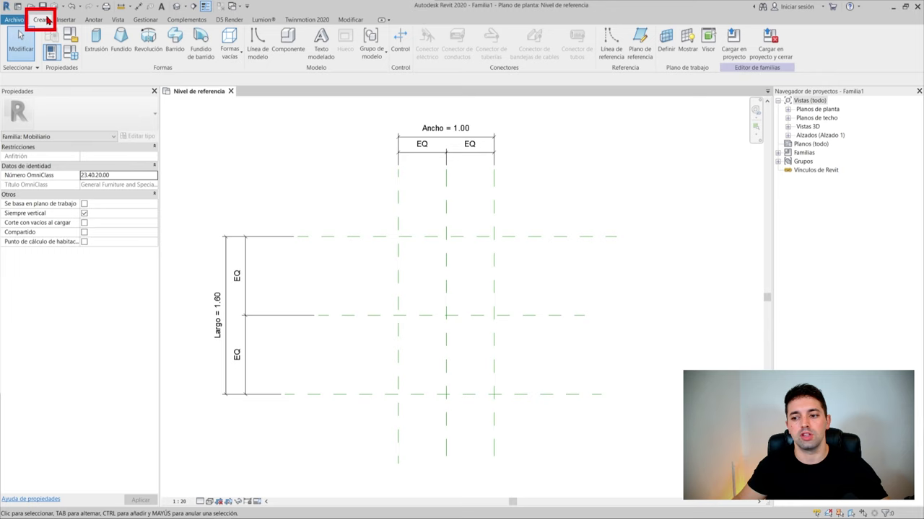
click(97, 41)
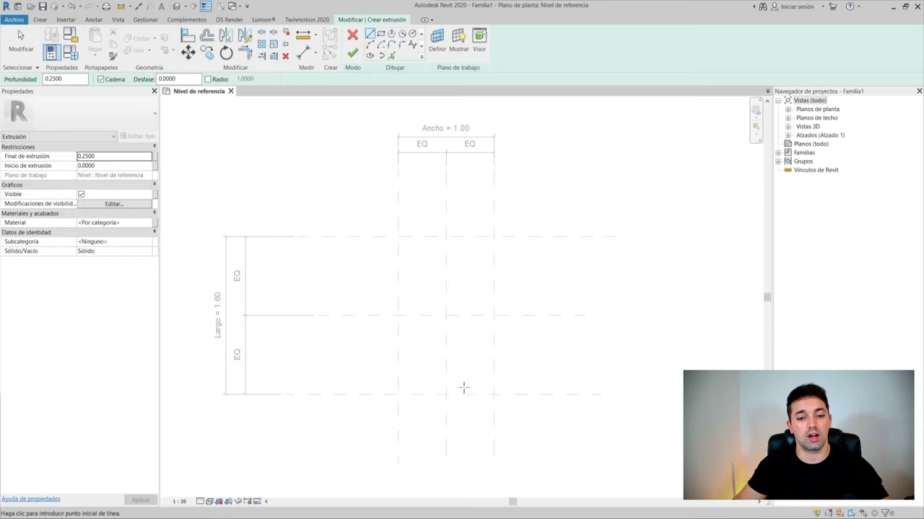
scroll(477, 364, up, 2)
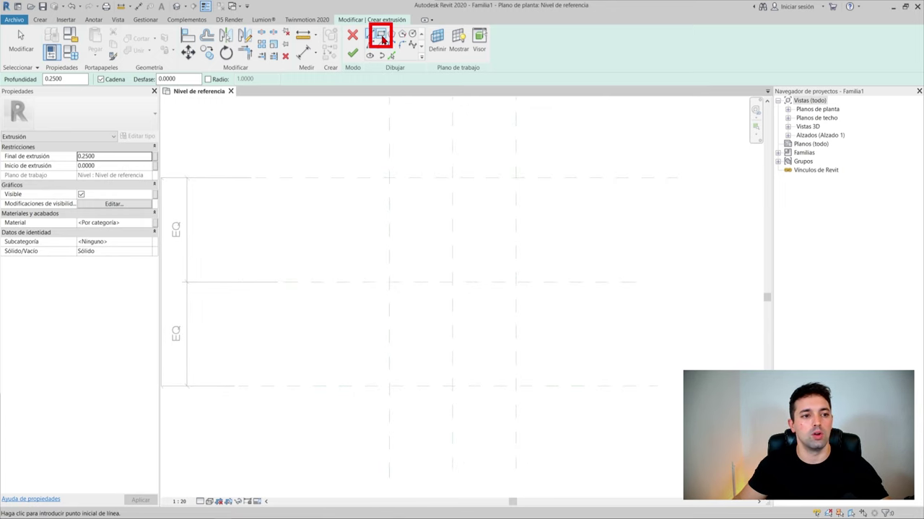
click(381, 37)
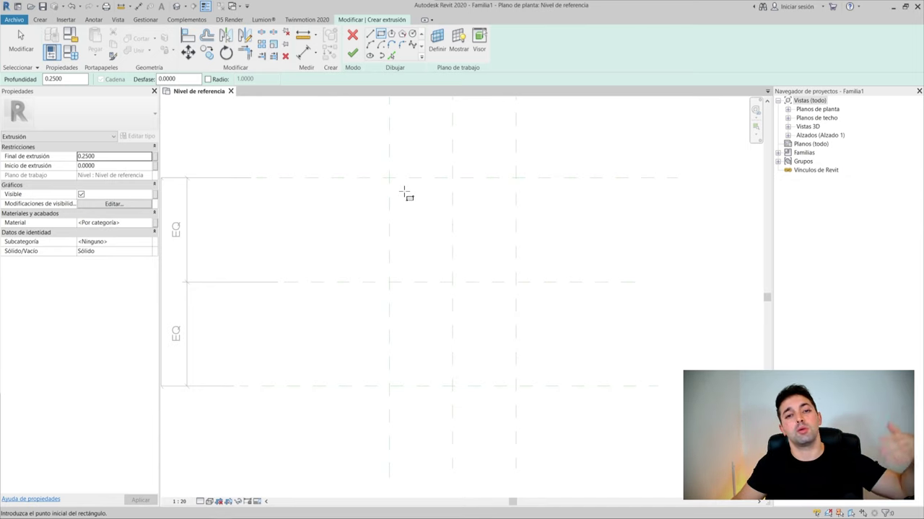
click(400, 190)
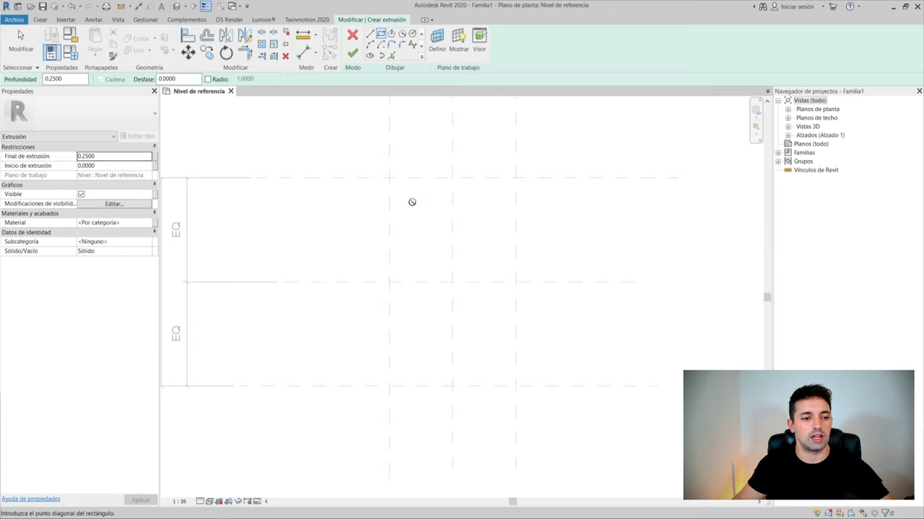
click(505, 371)
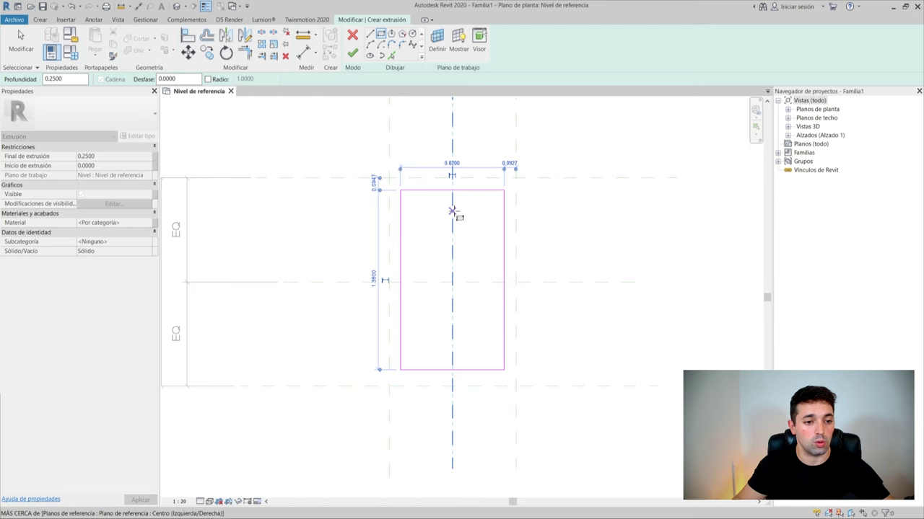
key(Escape)
key(Escape)
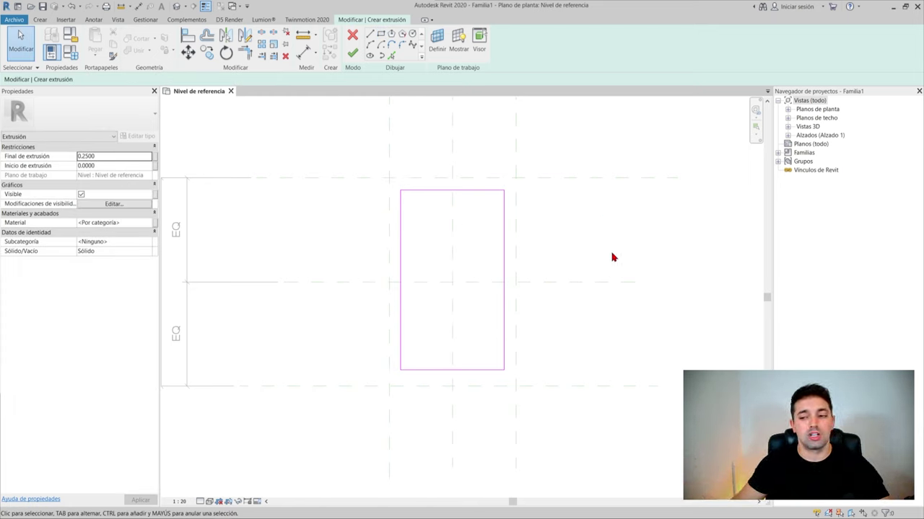
click(476, 190)
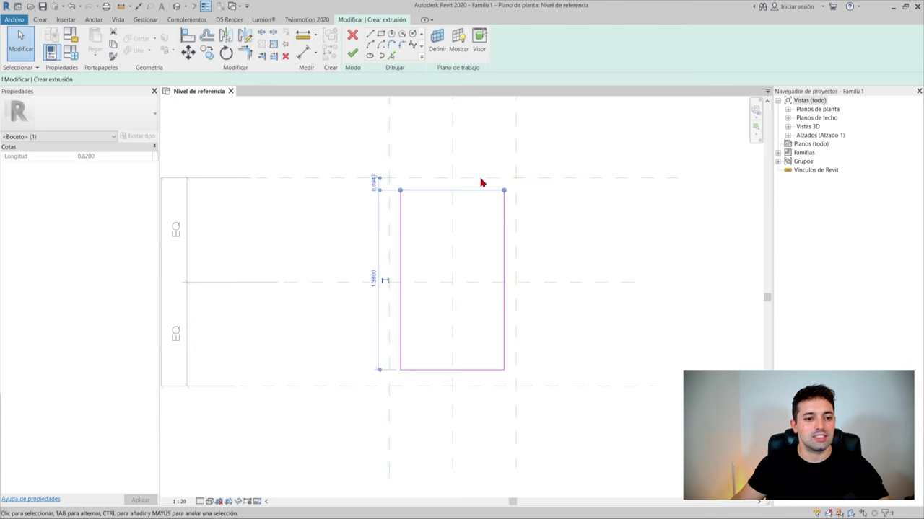
key(Escape)
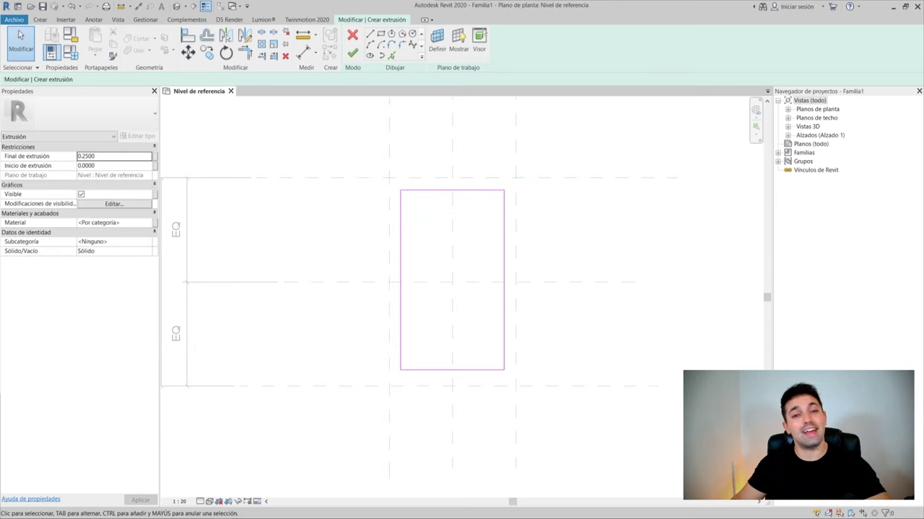
key(a)
key(l)
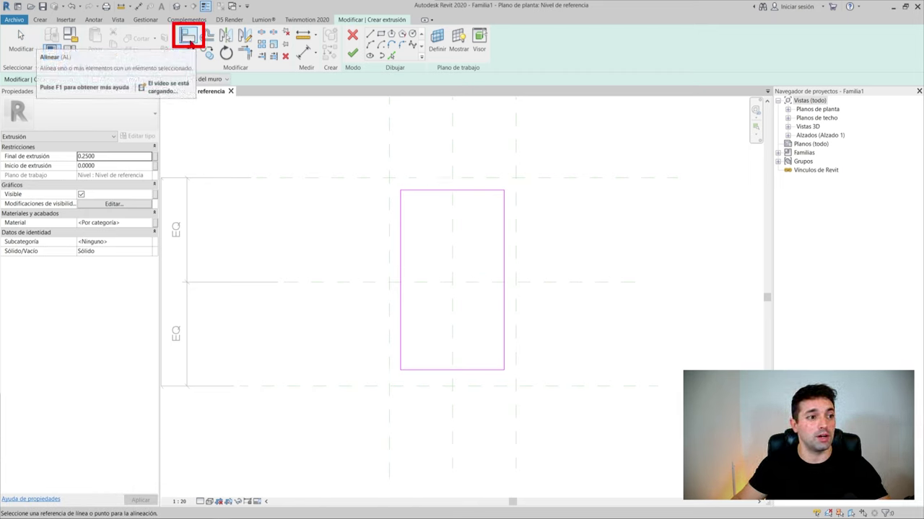
Align the sketch's top, right, bottom and left edges to the matching outer reference planes, locking the top edge
click(412, 178)
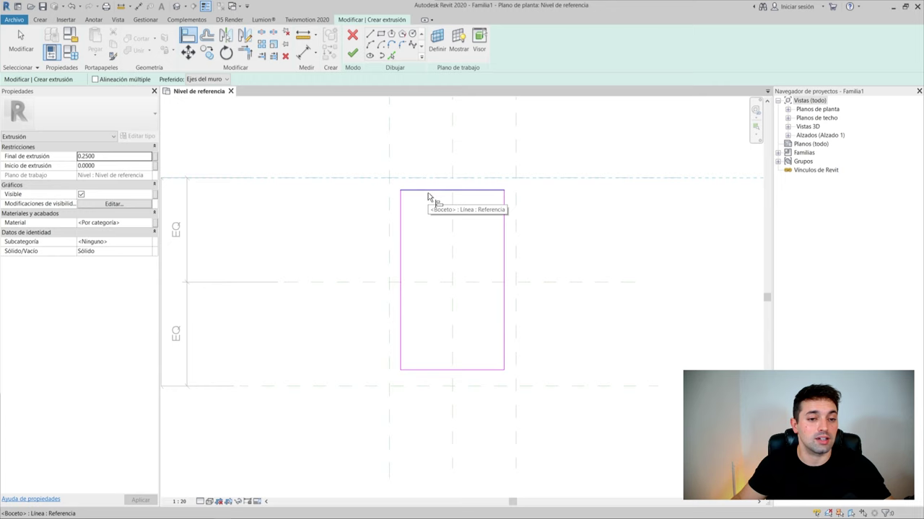
click(427, 193)
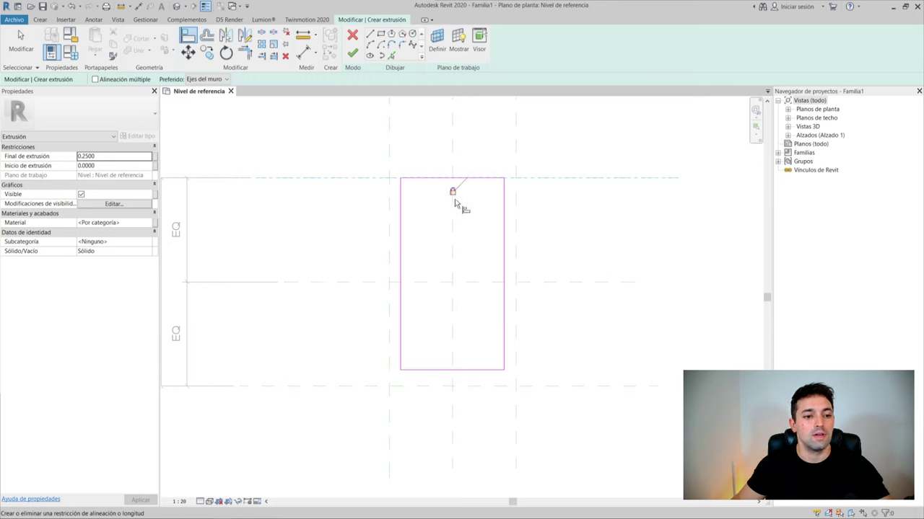
click(450, 192)
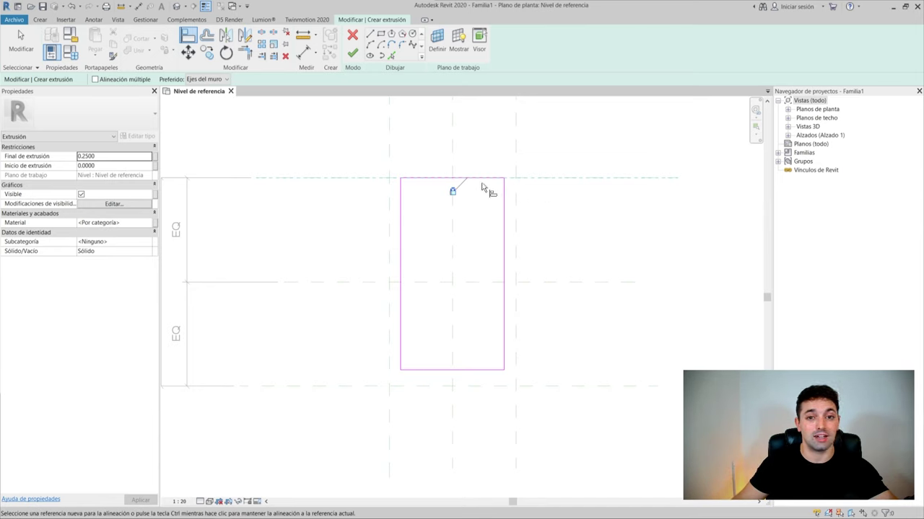
click(515, 234)
click(505, 241)
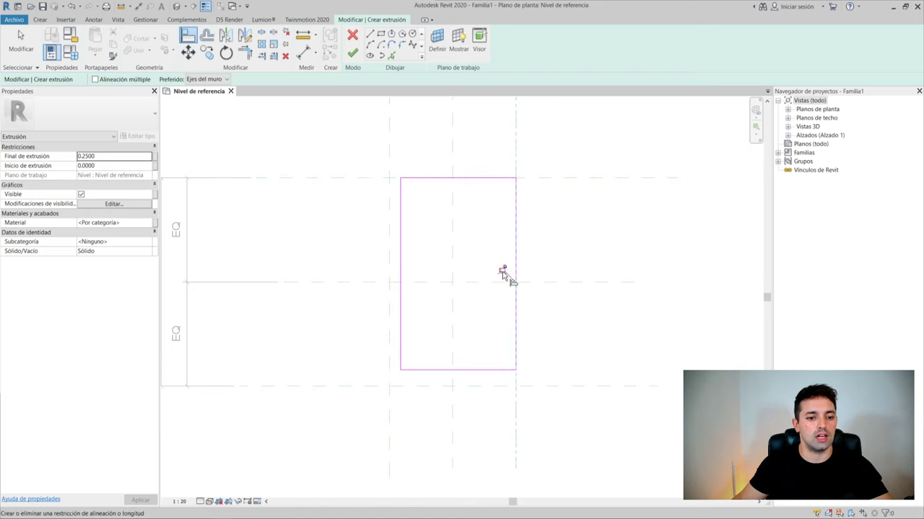
click(477, 388)
click(462, 369)
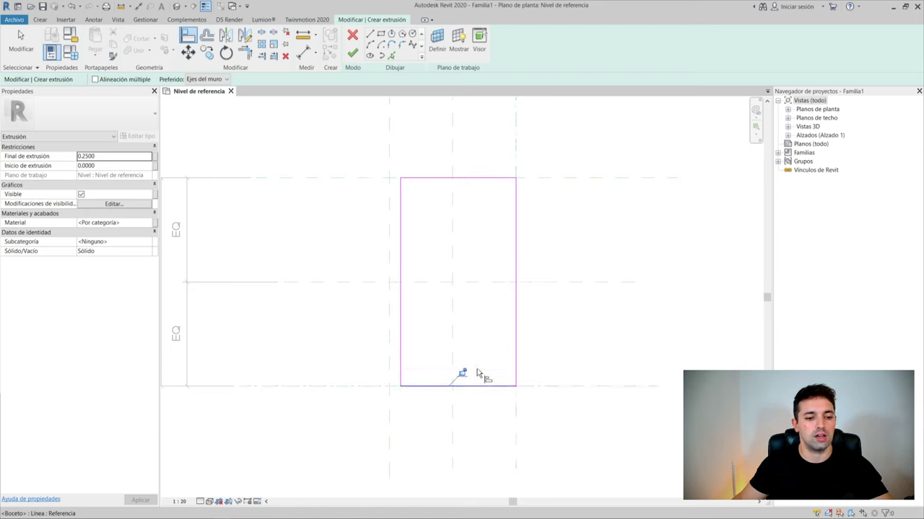
click(389, 317)
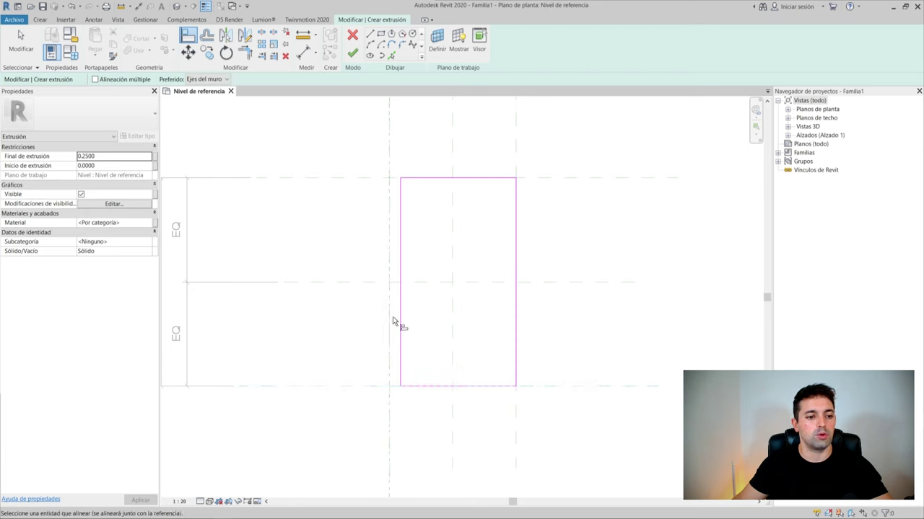
click(400, 320)
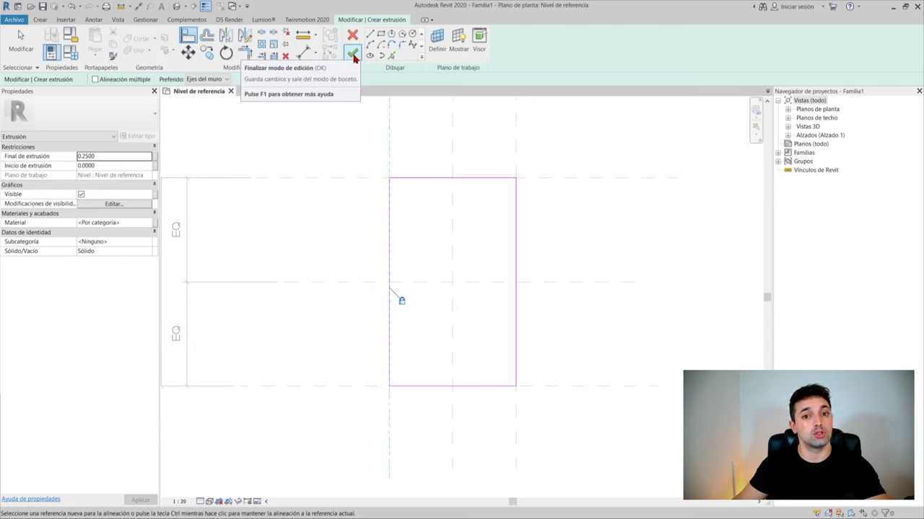
Finish the extrusion sketch into a 0.25-deep tabletop block and expand the Alzados list
key(Escape)
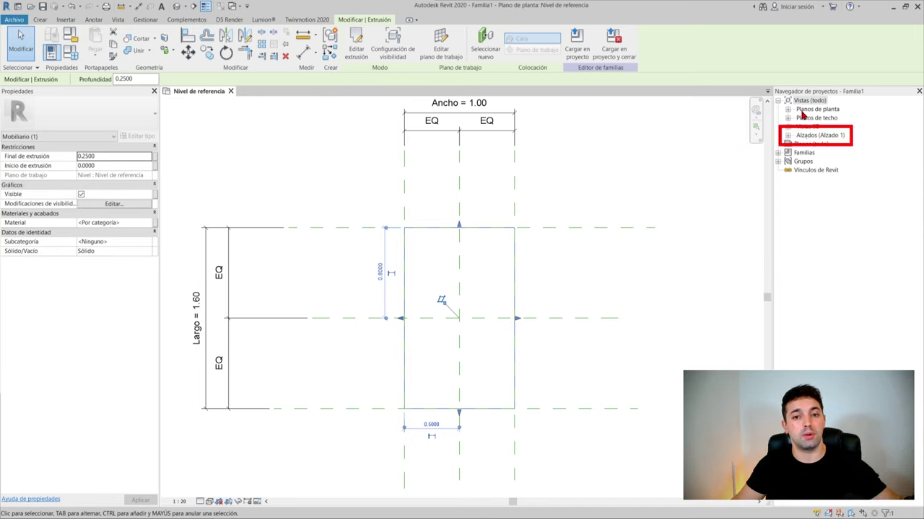
click(788, 136)
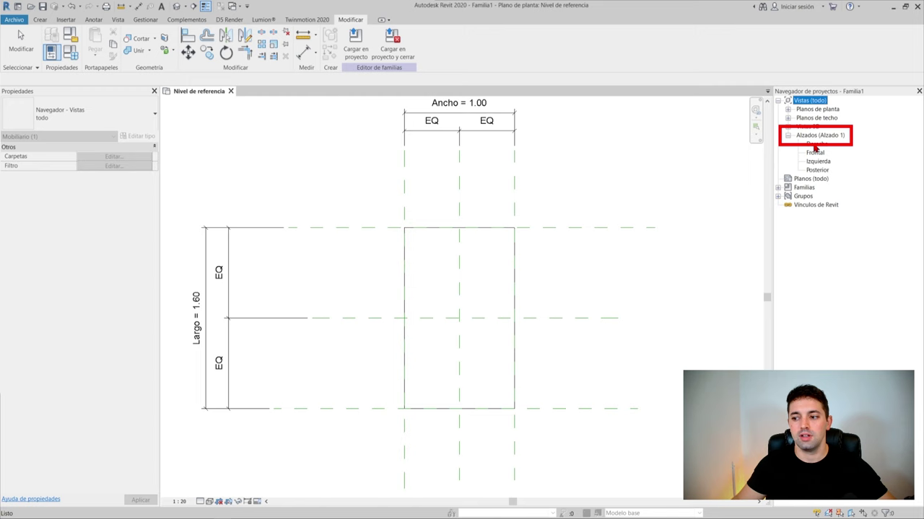
Open the Frontal elevation and pan to show the space above the tabletop
double_click(814, 153)
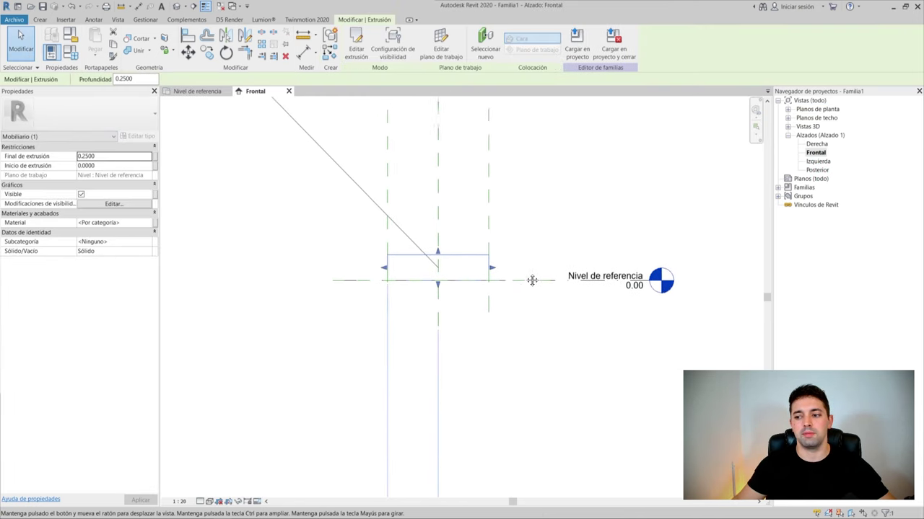
mouse_move(532, 280)
middle_down()
mouse_move(482, 317)
mouse_move(531, 374)
middle_up()
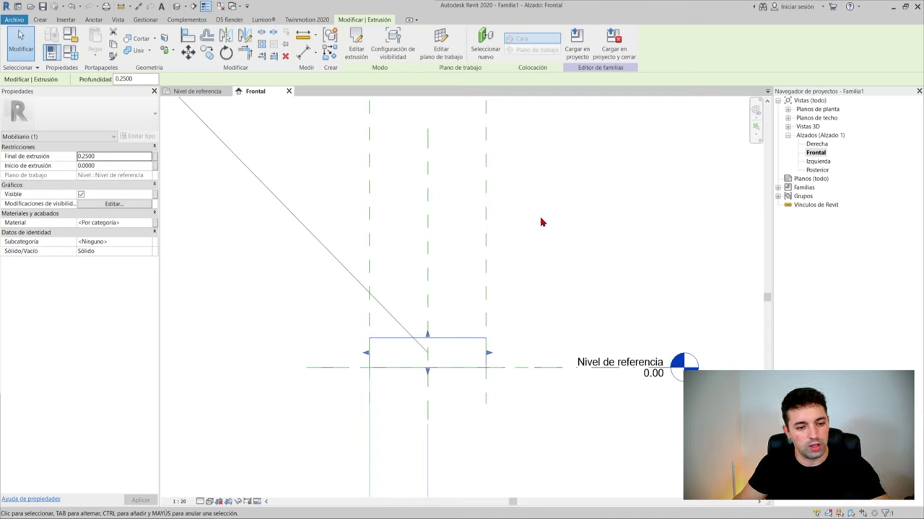
Draw two closely spaced horizontal reference planes well above the block in the Frontal elevation
key(r)
key(p)
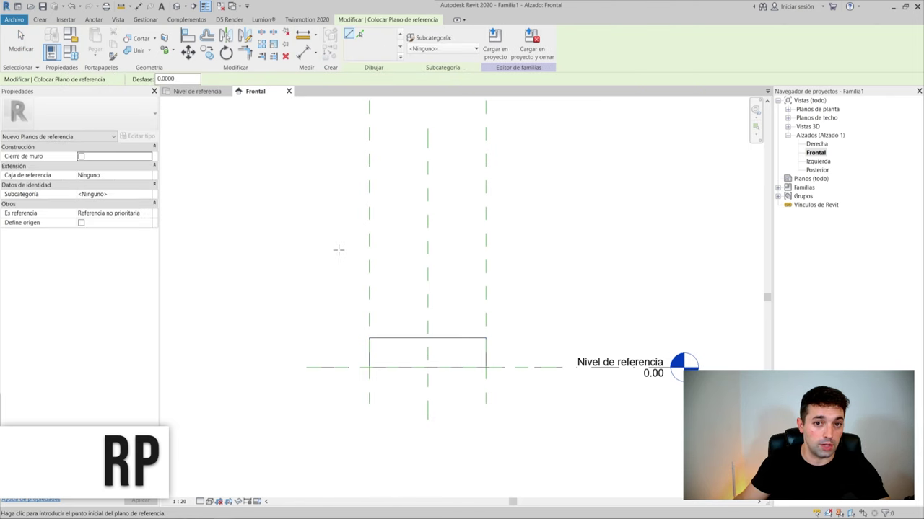
click(313, 239)
click(591, 239)
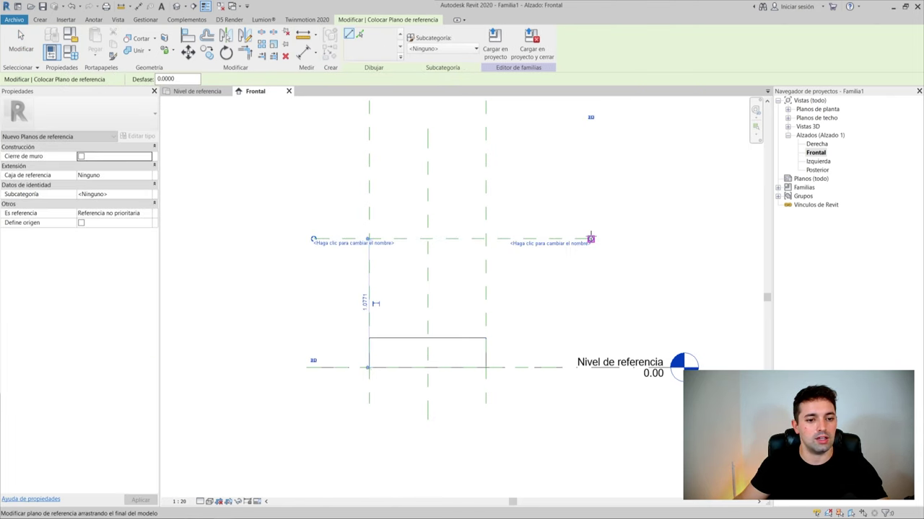
click(329, 232)
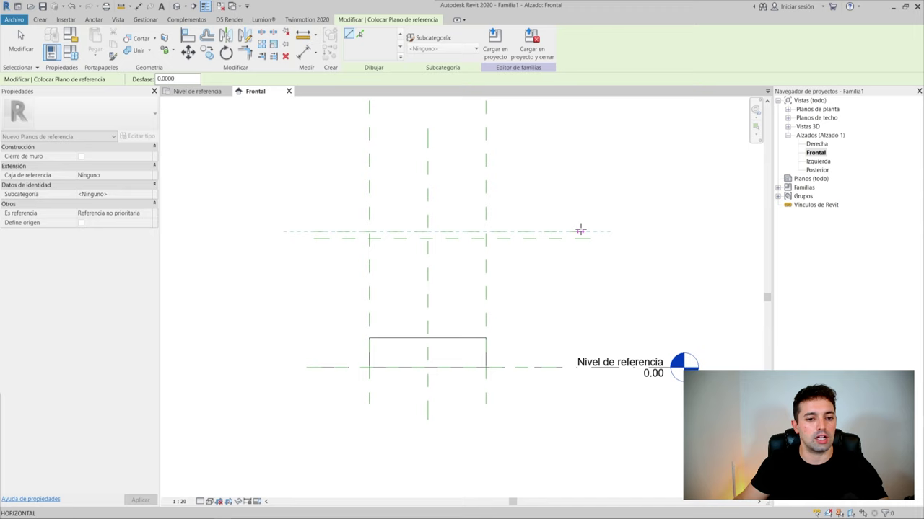
click(580, 230)
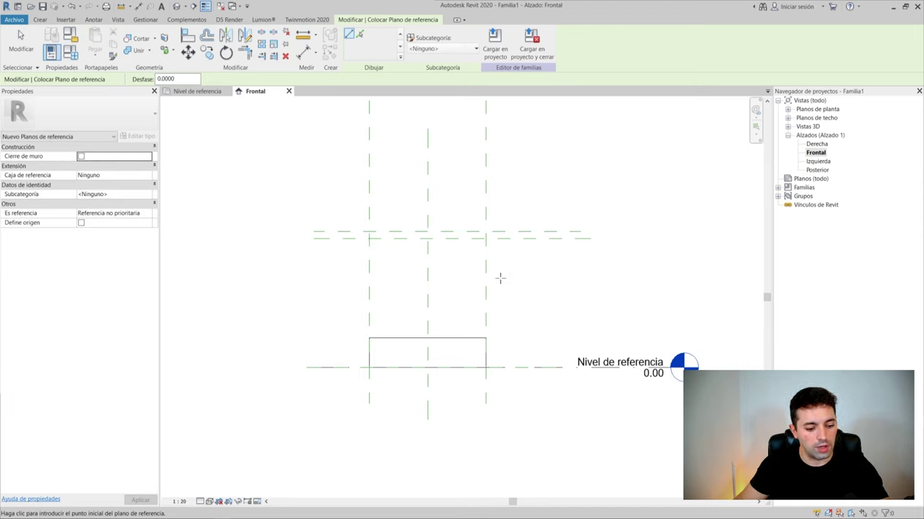
key(d)
key(i)
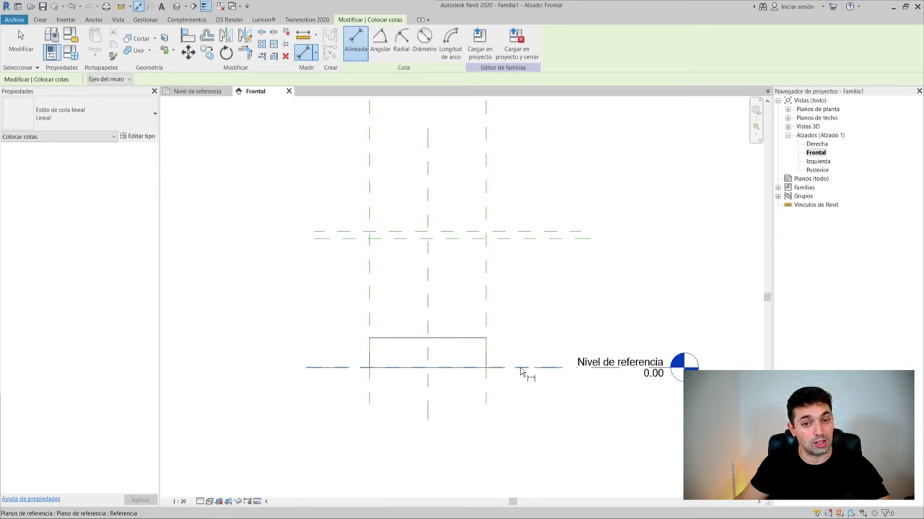
Add aligned dimensions: 1.14 from the reference level to the upper plane, 0.06 between the two close planes
scroll(526, 371, up, 1)
click(532, 368)
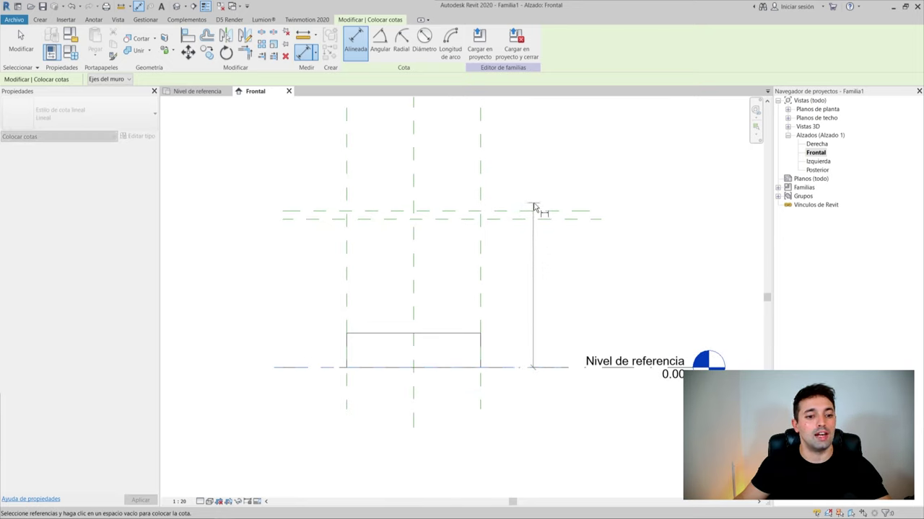
click(534, 211)
click(540, 216)
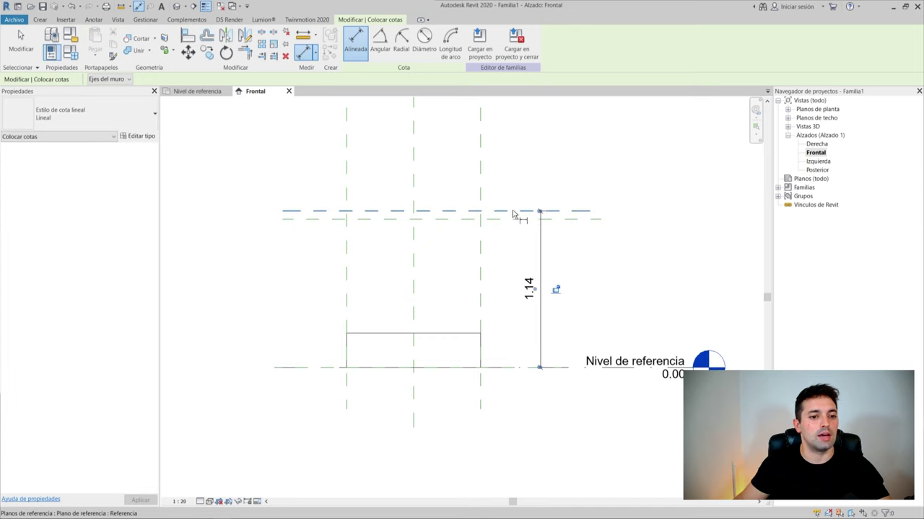
click(514, 218)
click(514, 222)
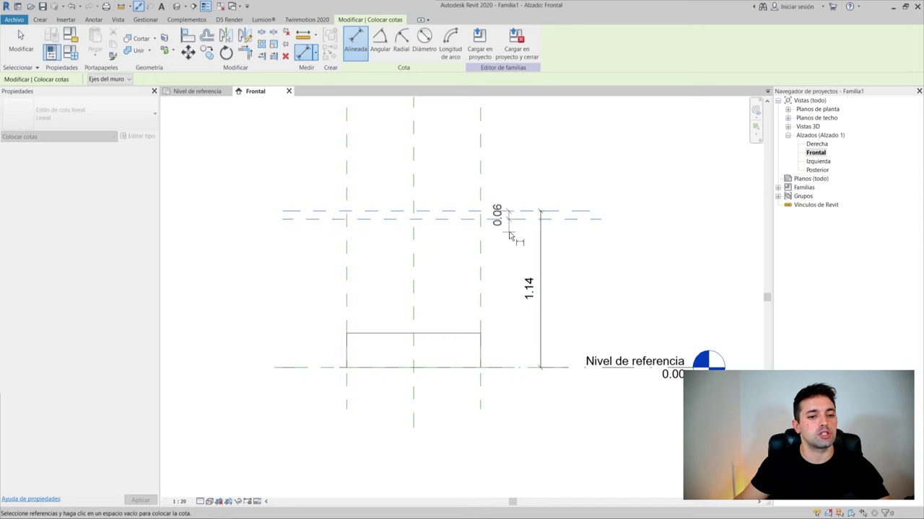
click(511, 235)
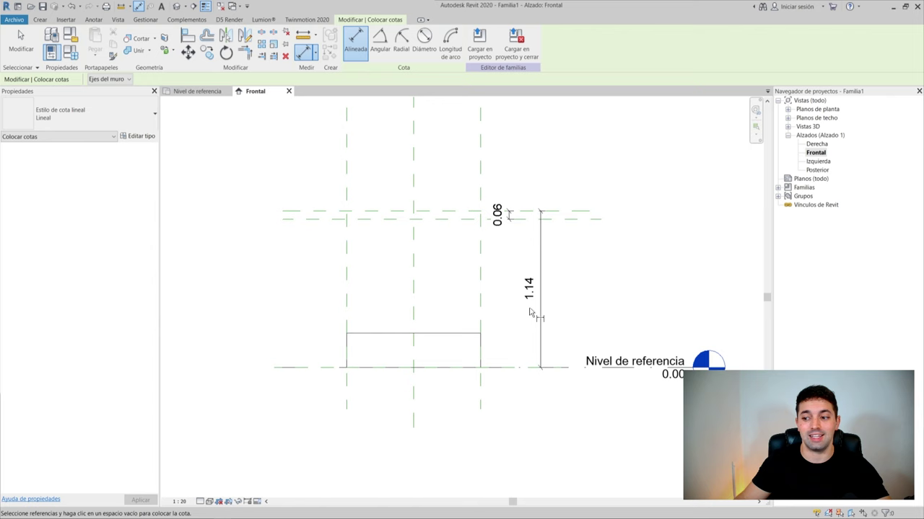
middle_drag(544, 286, 525, 270)
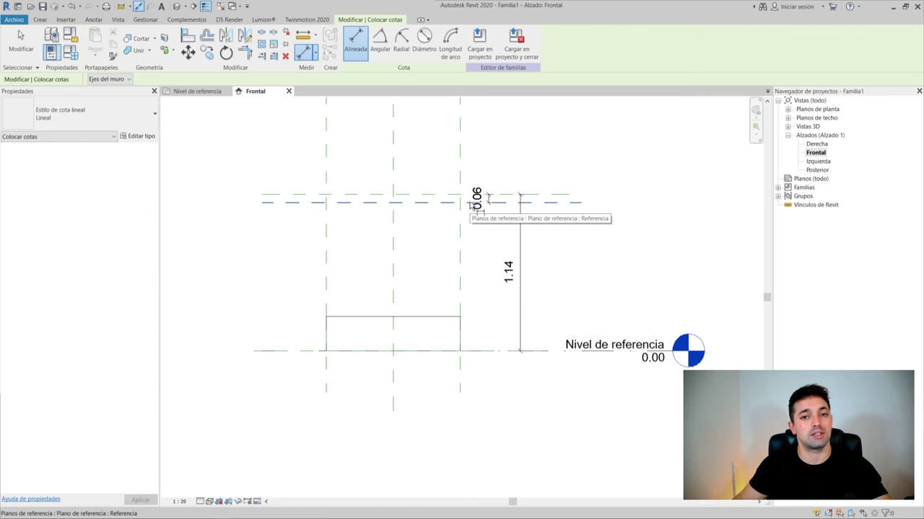
key(Escape)
key(Escape)
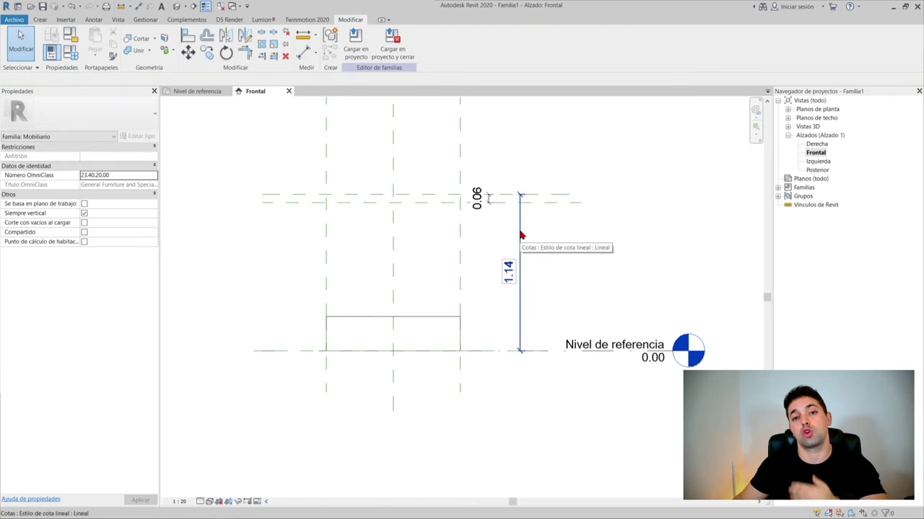
Label the 1.14 dimension as type parameter Altura and begin a parameter for the 0.06 dimension
click(521, 235)
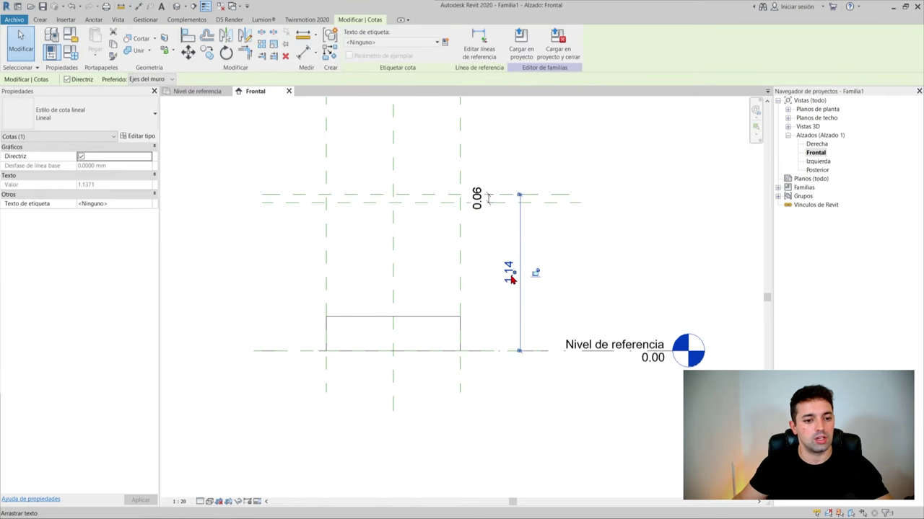
click(445, 43)
text(Altura)
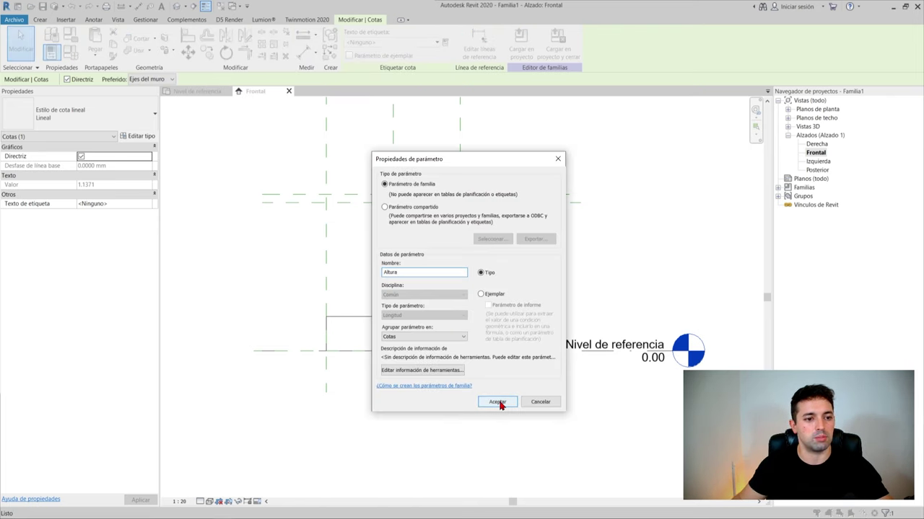
click(497, 402)
click(494, 194)
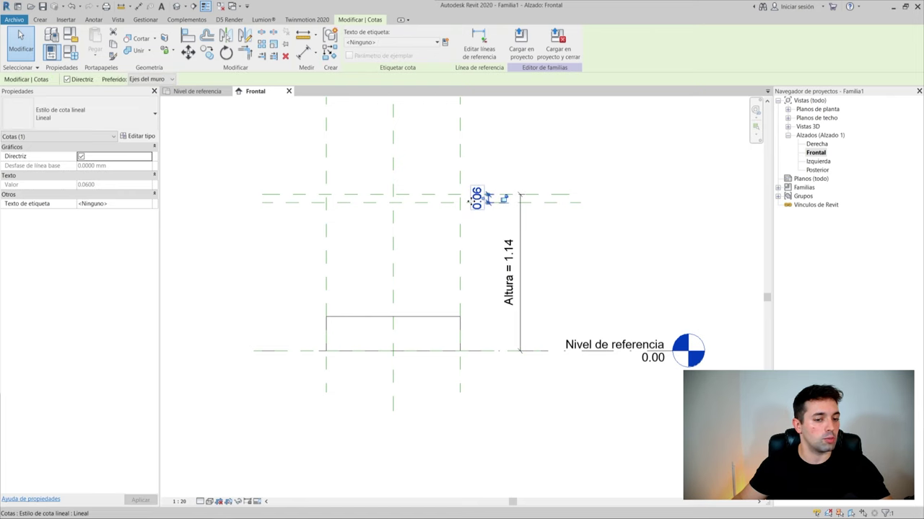
click(445, 43)
text(Grosor Tablero)
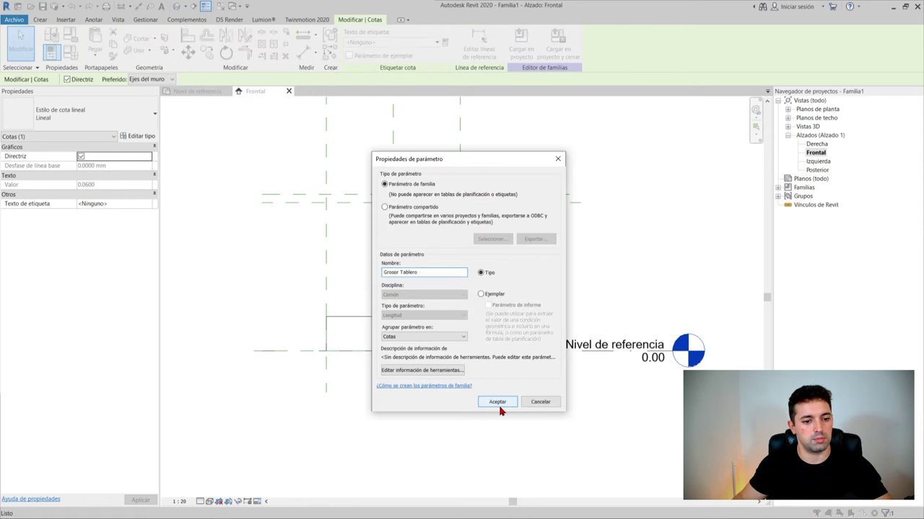
Confirm the Grosor Tablero parameter and drag the extrusion's top and bottom up into a thin board
click(498, 406)
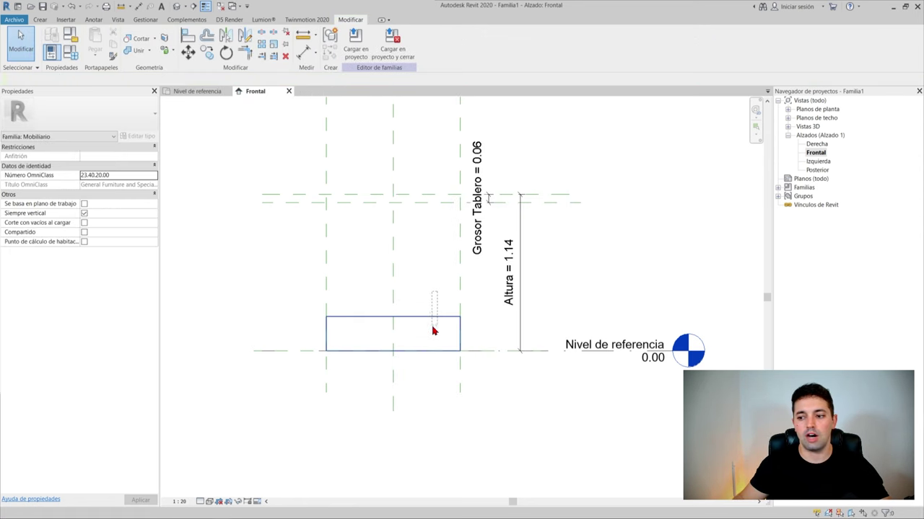
click(428, 332)
drag(396, 298, 393, 260)
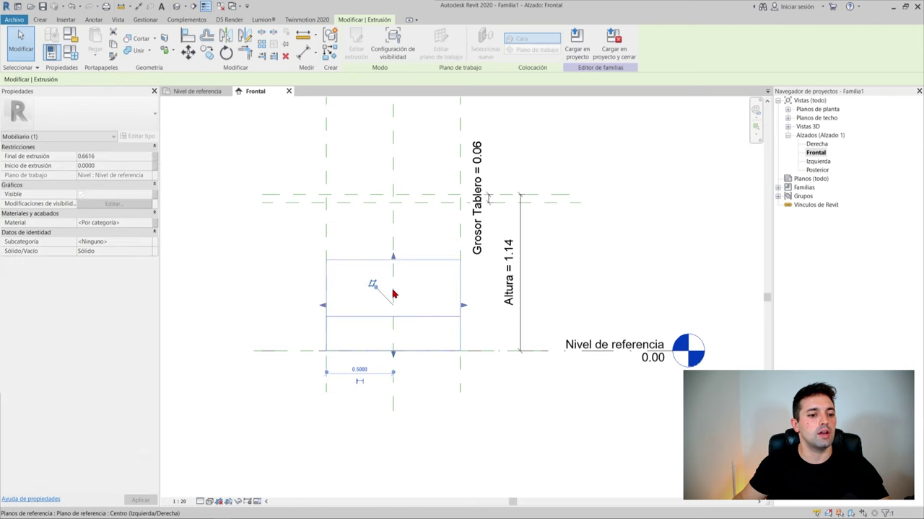
drag(398, 357, 407, 308)
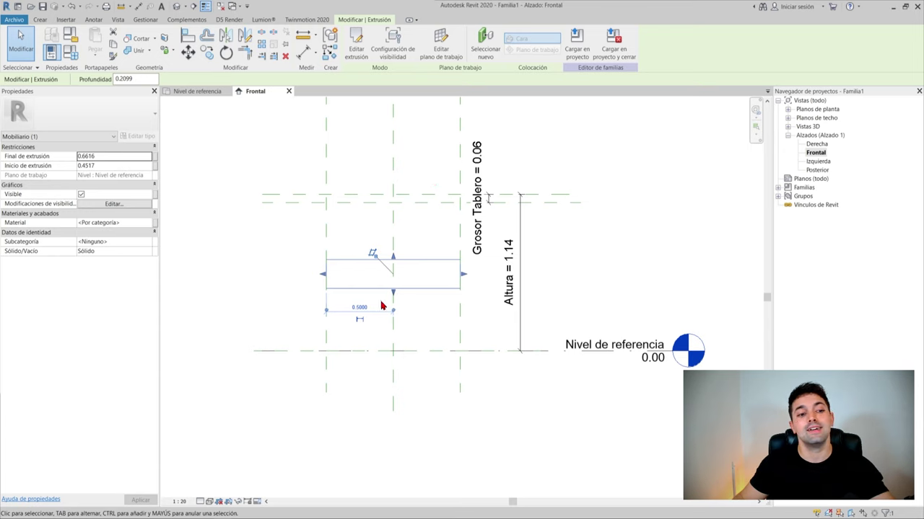
click(154, 157)
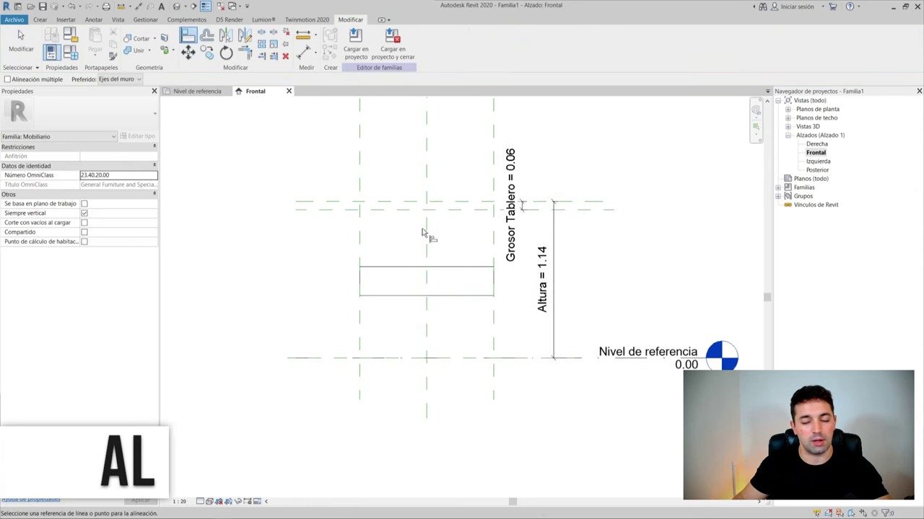
Align the board's top edge to the upper plane and lock it, then align its bottom edge to the lower plane
click(379, 203)
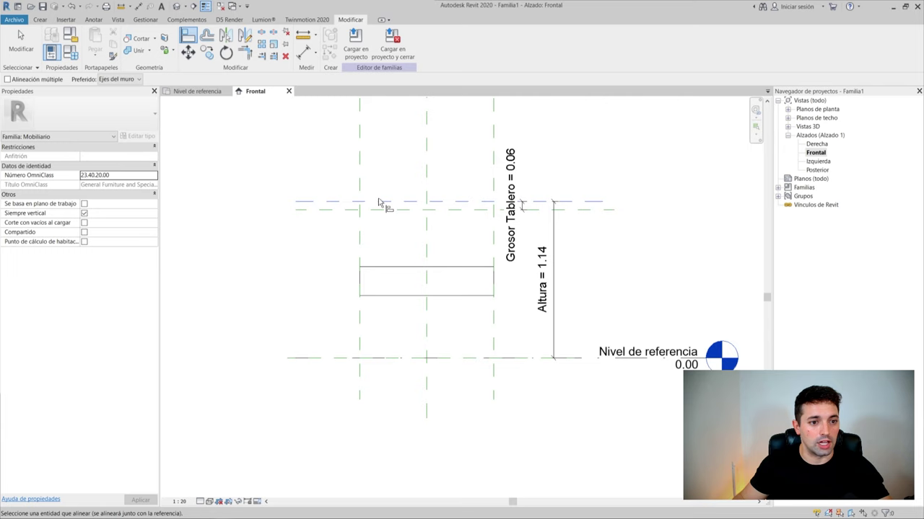
click(403, 267)
click(462, 190)
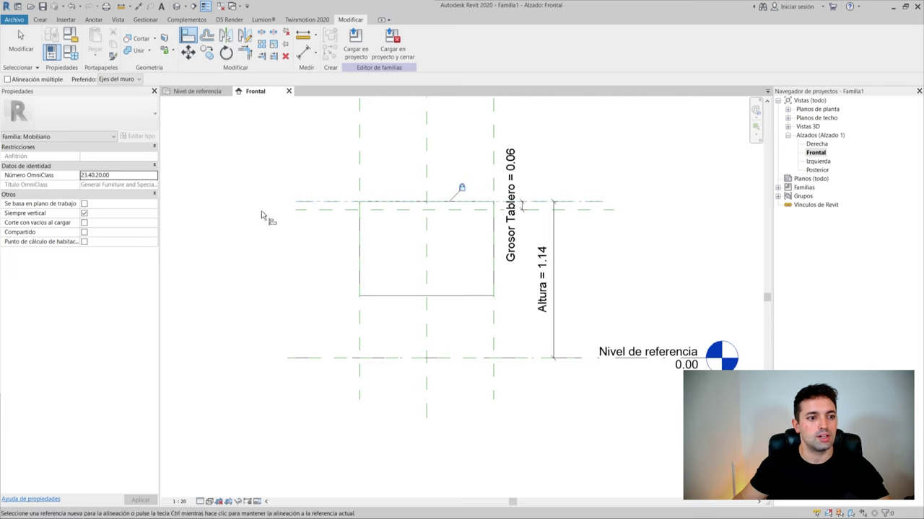
click(327, 210)
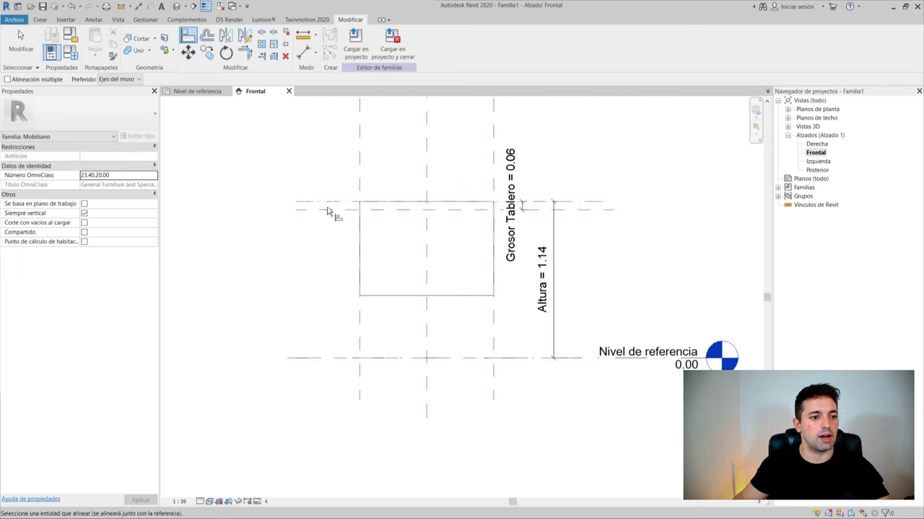
click(398, 295)
scroll(397, 295, up, 1)
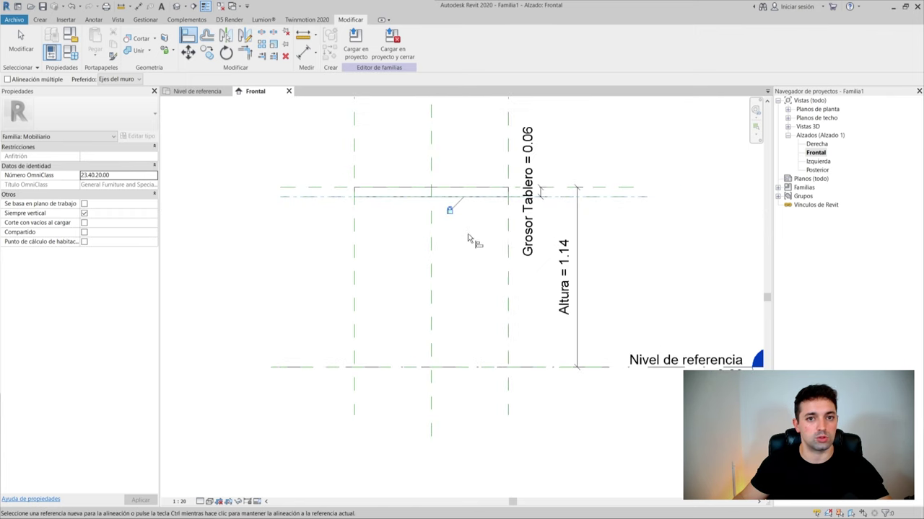
middle_drag(466, 224, 430, 249)
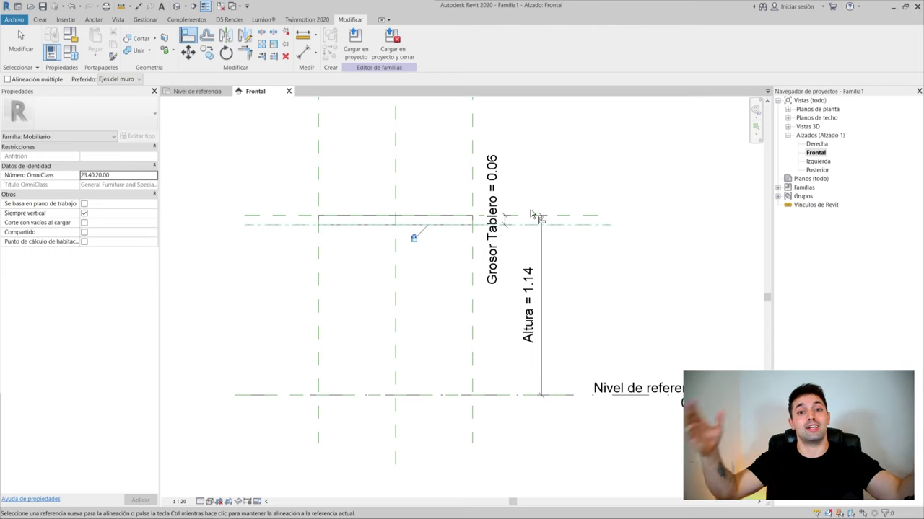
key(Escape)
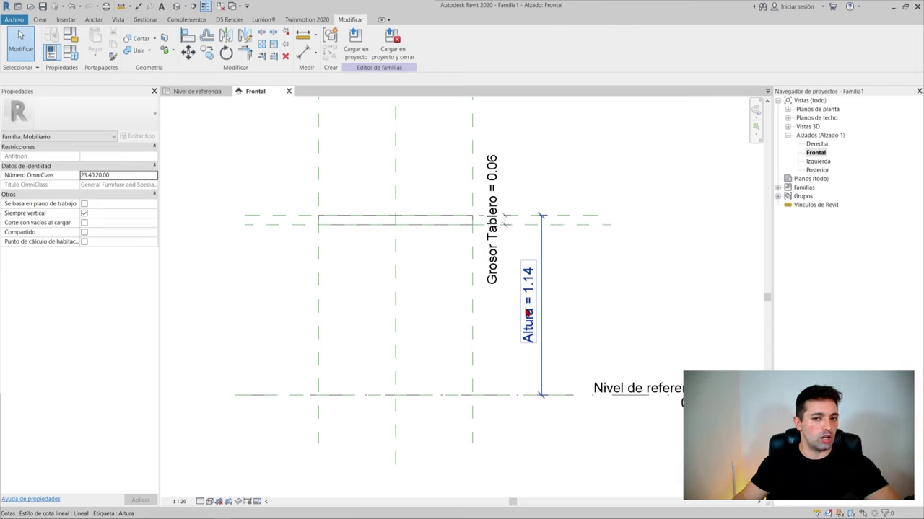
Change Altura to 0.85 and Grosor Tablero to 0.10 so the tabletop follows both values
double_click(529, 292)
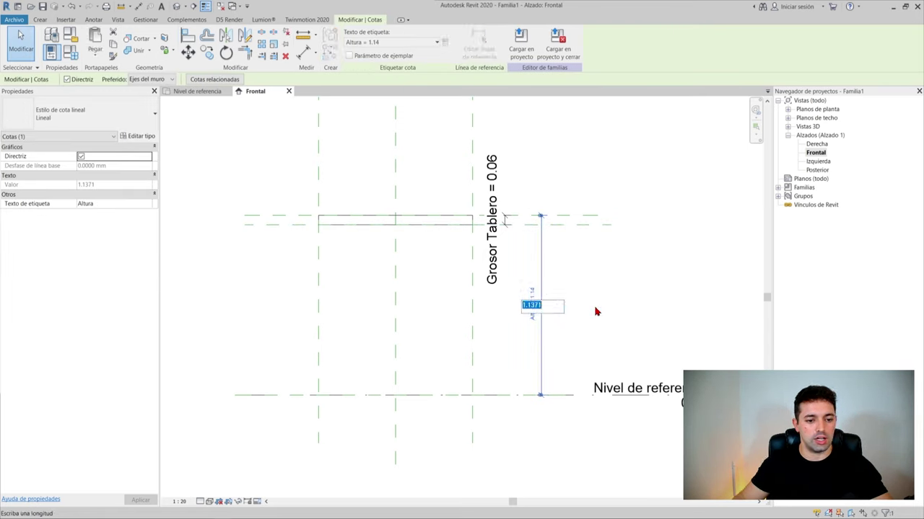
text(0.85)
key(Return)
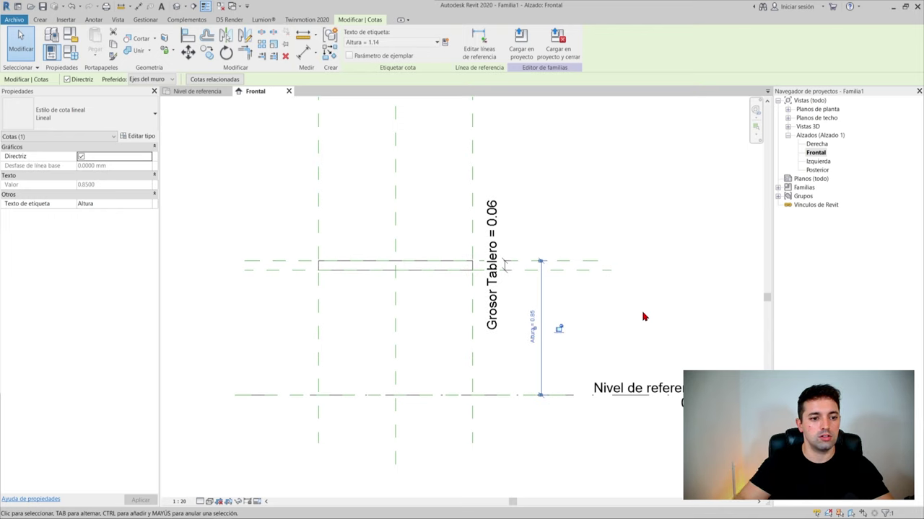
click(500, 213)
double_click(496, 244)
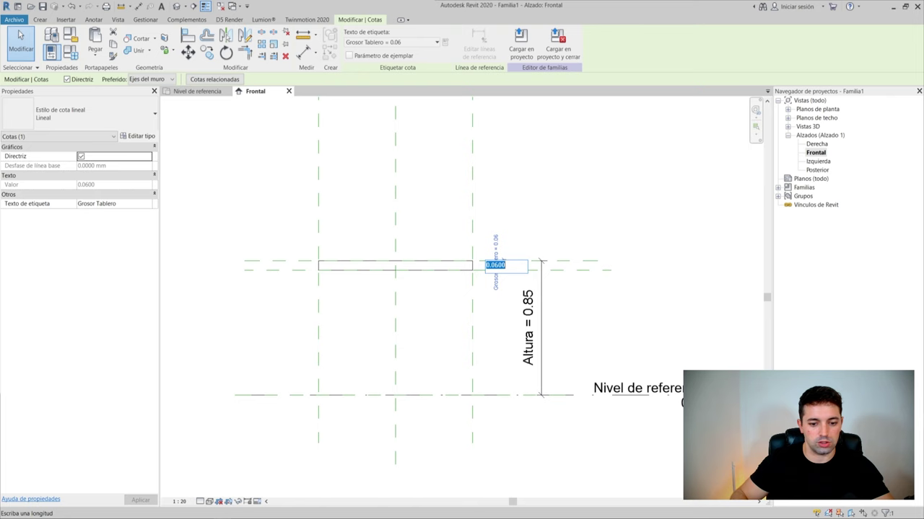
key(Return)
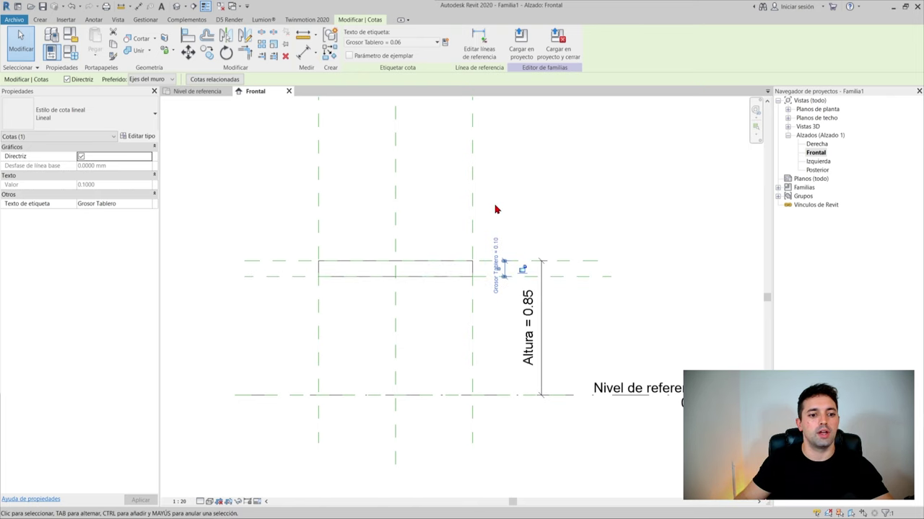
click(456, 246)
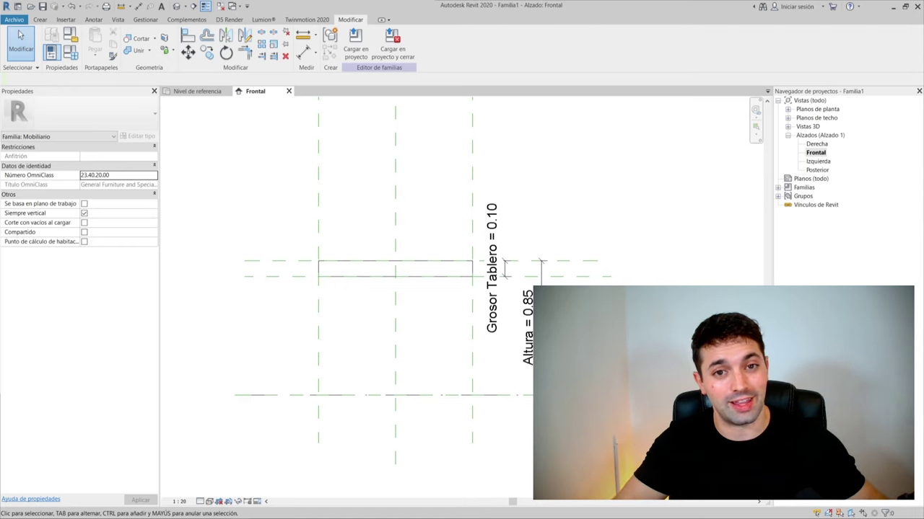
Open the Nivel de referencia floor plan and frame the tabletop outline
click(789, 110)
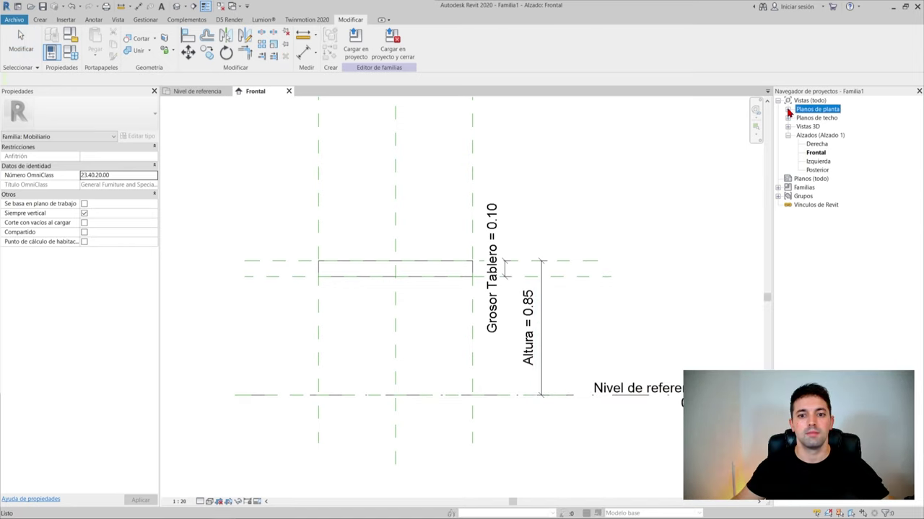
click(788, 110)
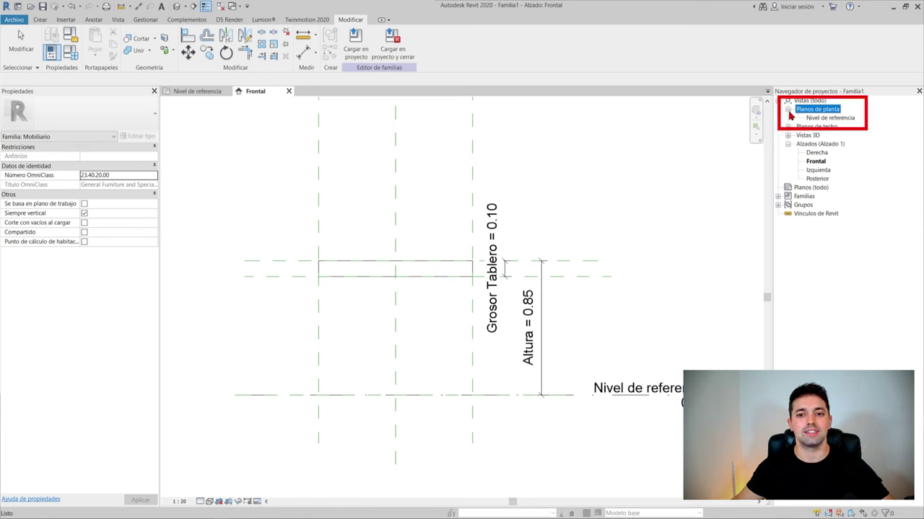
click(823, 118)
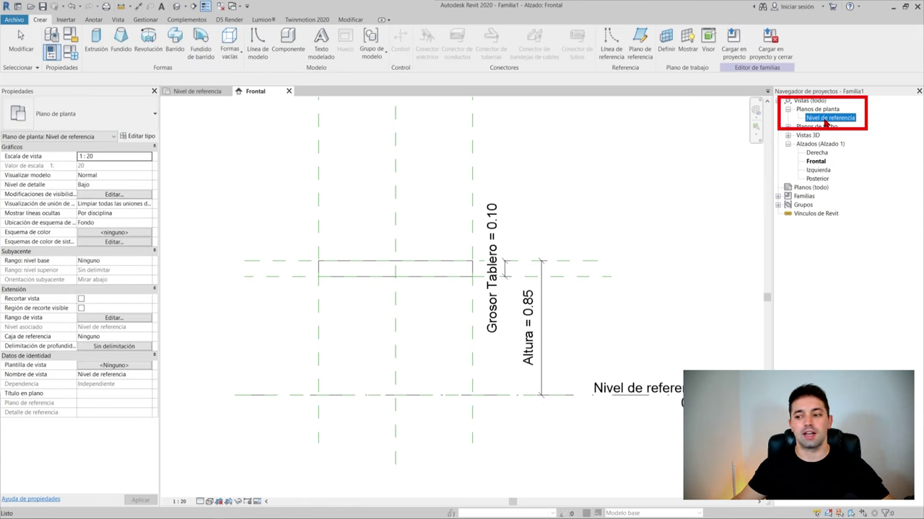
double_click(825, 118)
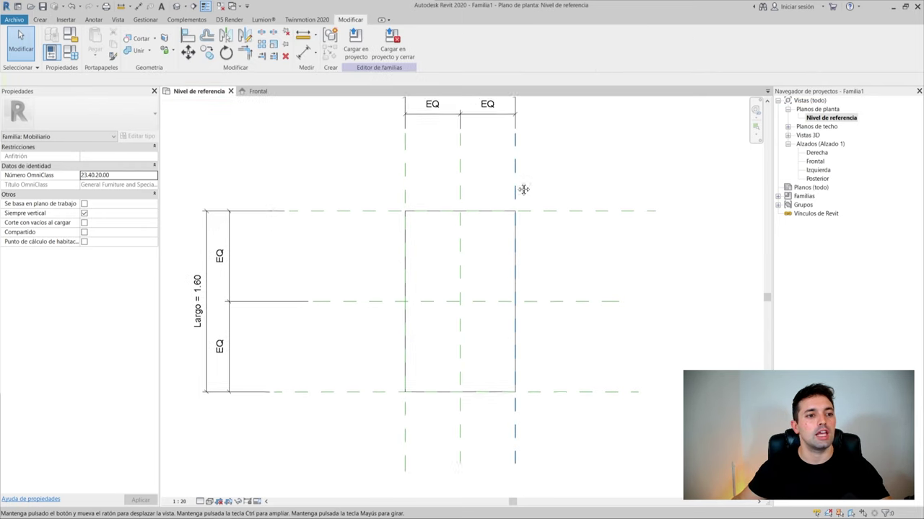
middle_drag(521, 185, 512, 163)
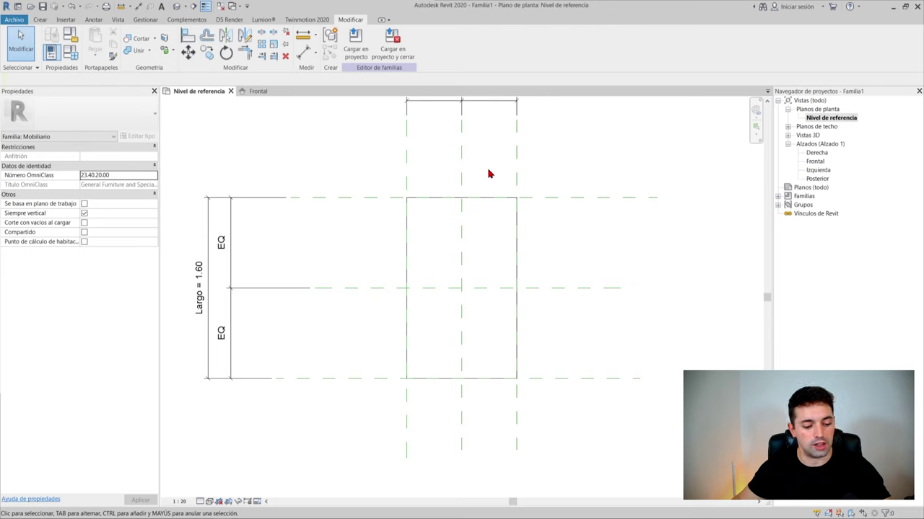
Draw two vertical and two horizontal reference planes just inside the tabletop edges for the legs
key(r)
key(p)
click(509, 134)
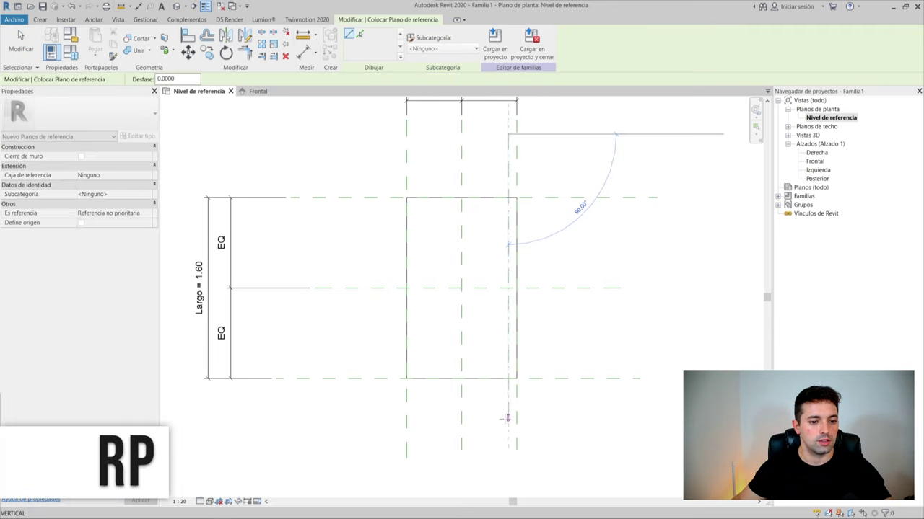
click(506, 420)
click(413, 160)
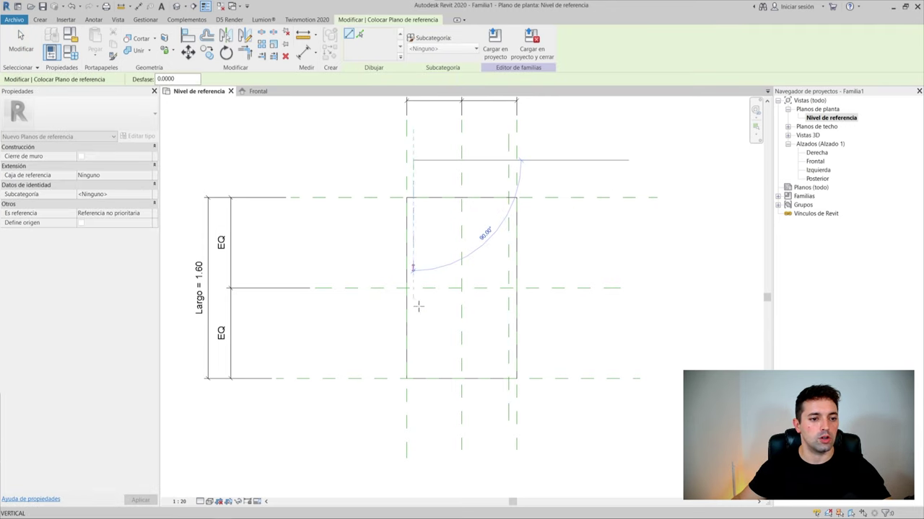
click(412, 430)
click(382, 361)
click(574, 362)
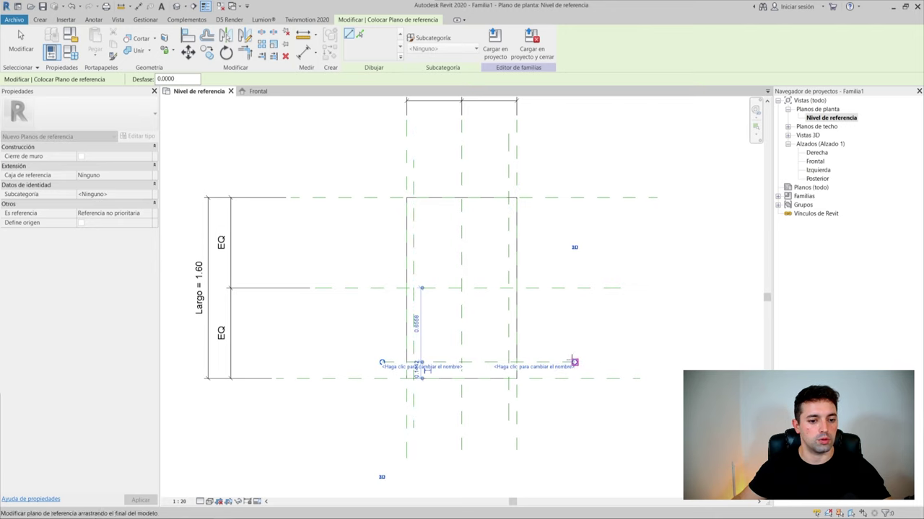
click(382, 213)
click(567, 213)
key(Escape)
key(Escape)
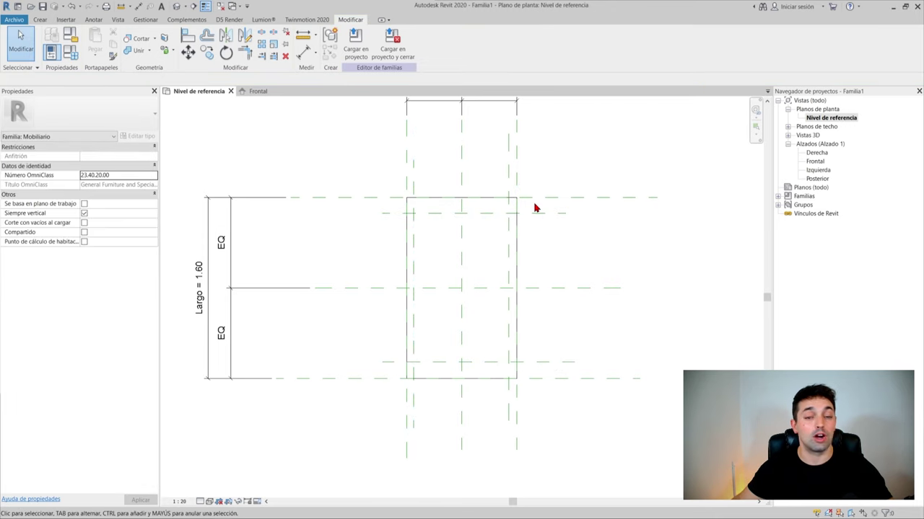
Dimension the top inset plane at 0.14 and the right inset plane at 0.08 from their edges
key(d)
key(i)
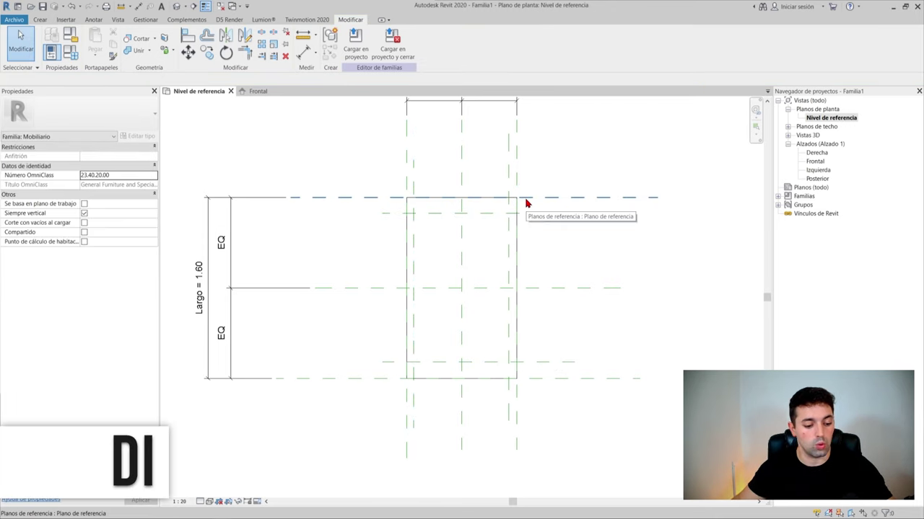
click(531, 213)
click(530, 197)
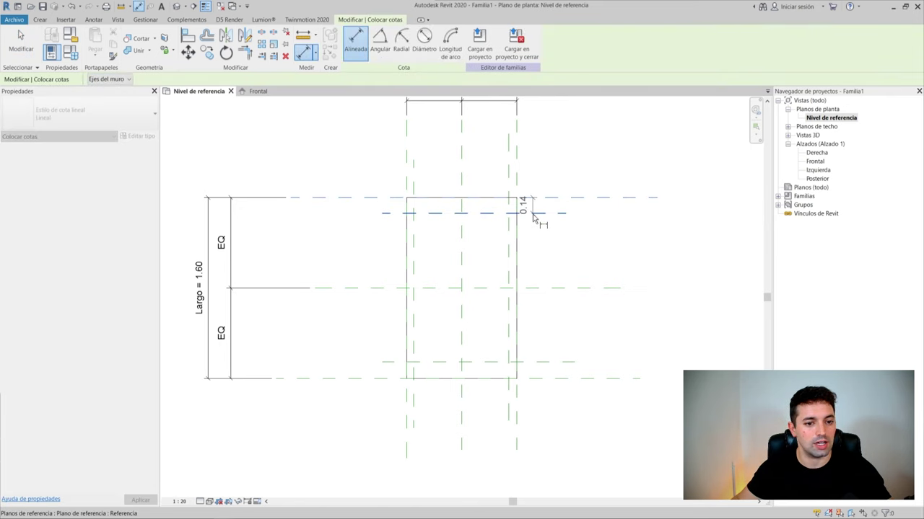
click(542, 236)
scroll(516, 179, up, 2)
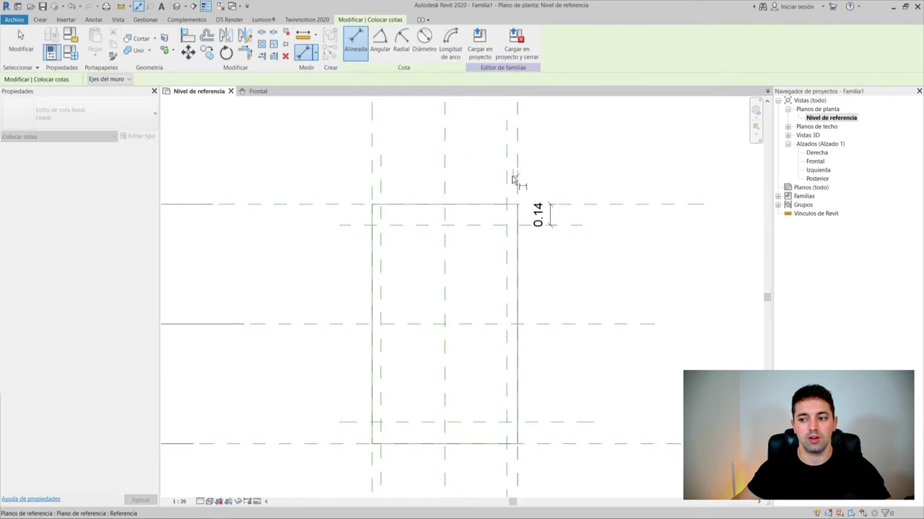
click(511, 177)
click(522, 176)
click(477, 198)
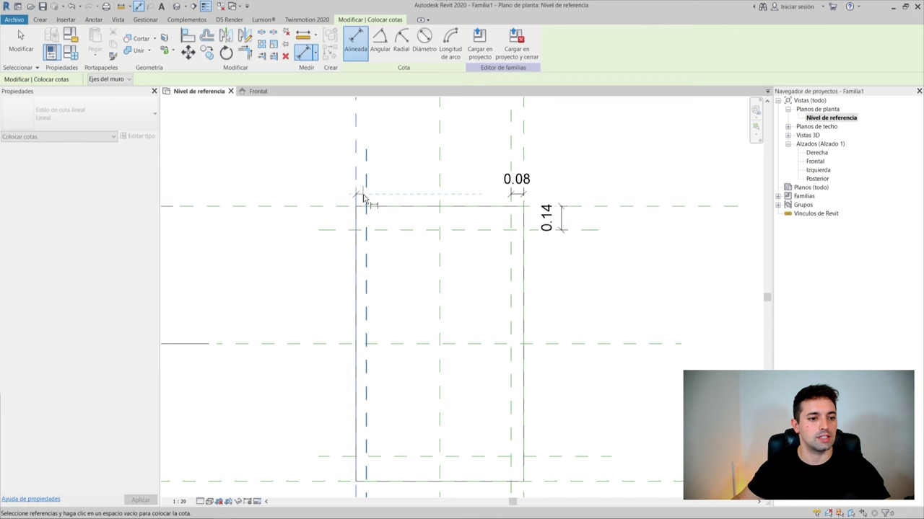
Dimension the left inset plane at 0.06 and the bottom inset plane at 0.14 from their edges
click(356, 200)
click(366, 199)
click(391, 190)
scroll(393, 217, down, 1)
scroll(397, 288, down, 1)
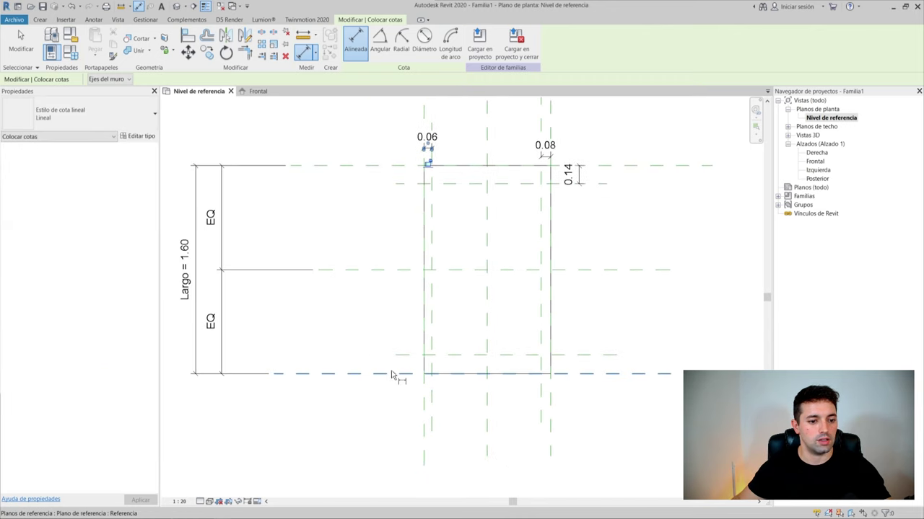
scroll(404, 372, up, 1)
click(407, 372)
scroll(412, 357, down, 1)
click(412, 357)
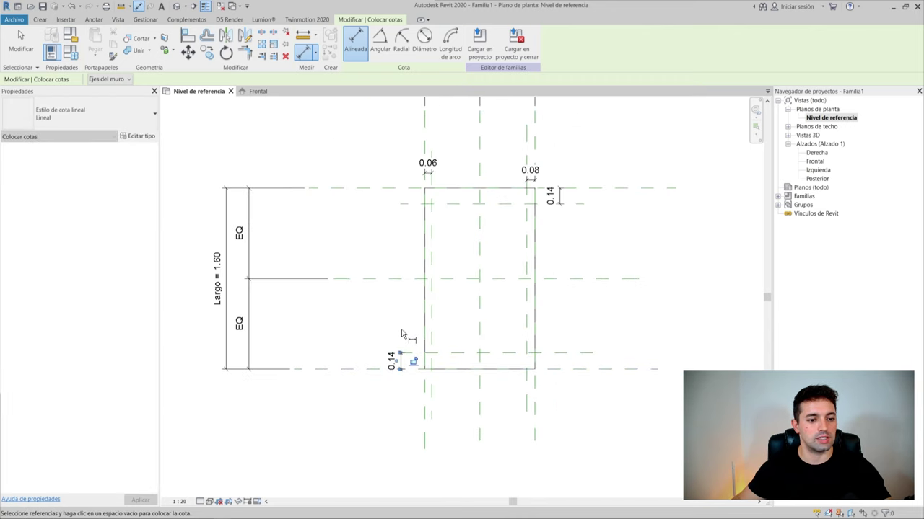
scroll(286, 441, down, 1)
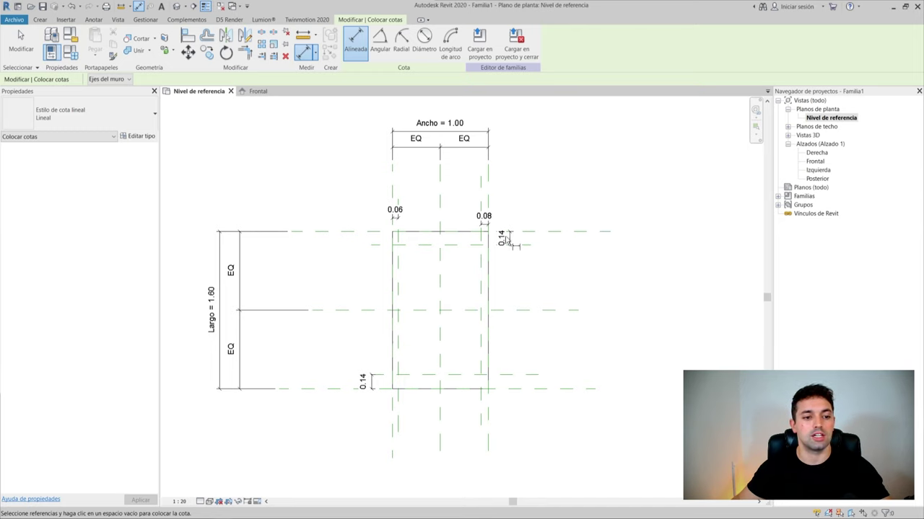
key(Escape)
Label the four inset dimensions with a new type parameter named Ancho Pata
click(507, 242)
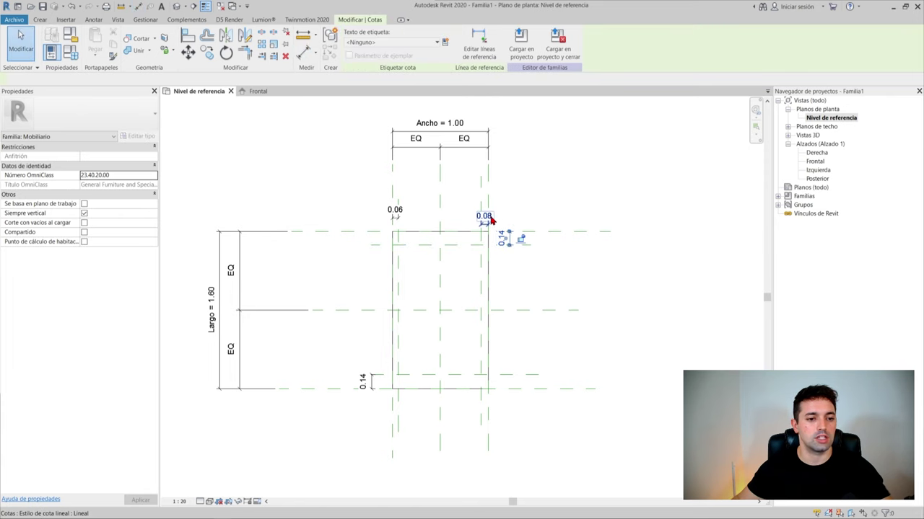
ctrl+click(395, 223)
ctrl+click(364, 381)
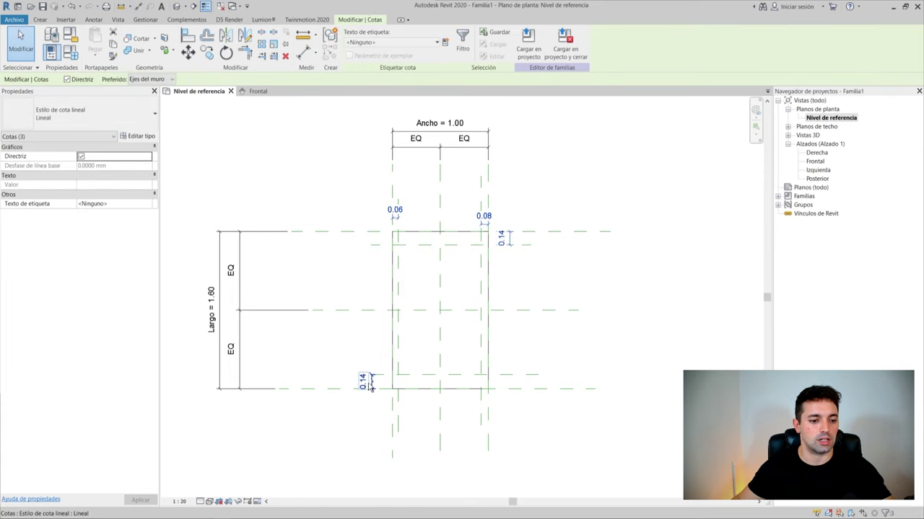
click(443, 44)
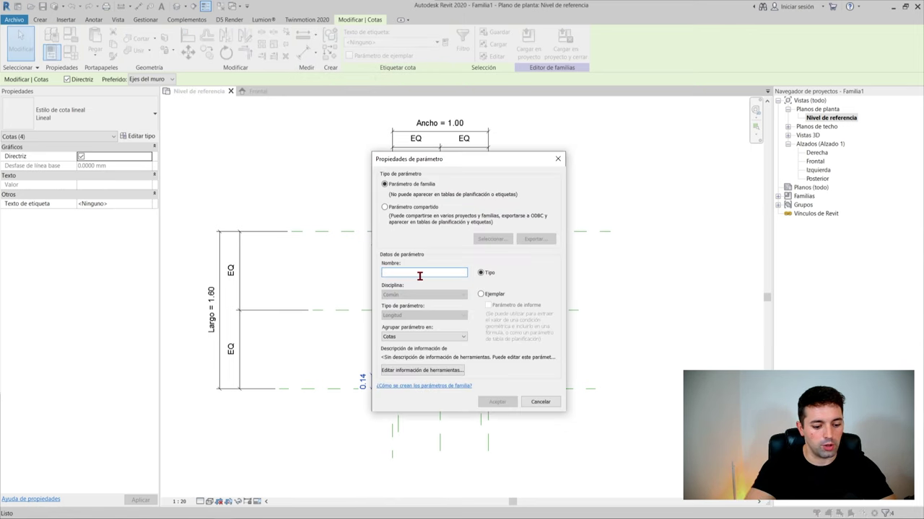
text(ncho Pata)
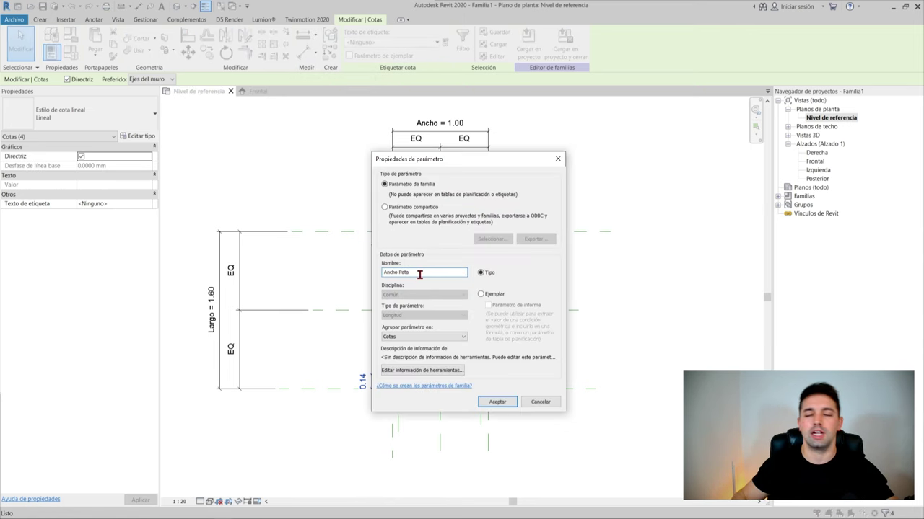
click(496, 402)
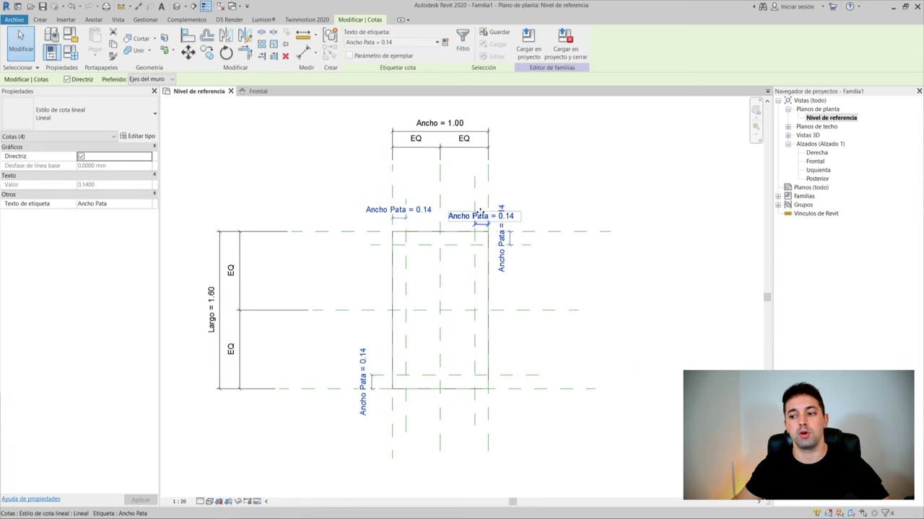
Set the Ancho Pata dimension value to 0.10
click(400, 209)
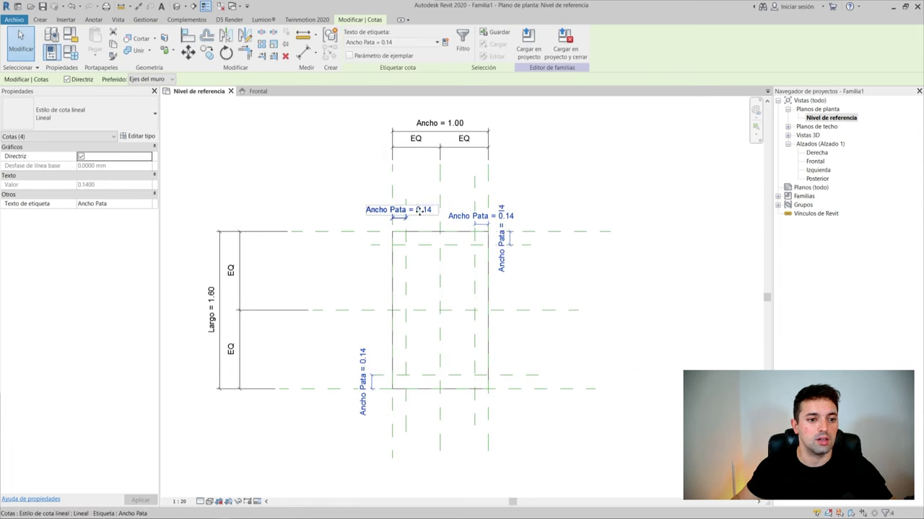
click(401, 210)
text(0.1)
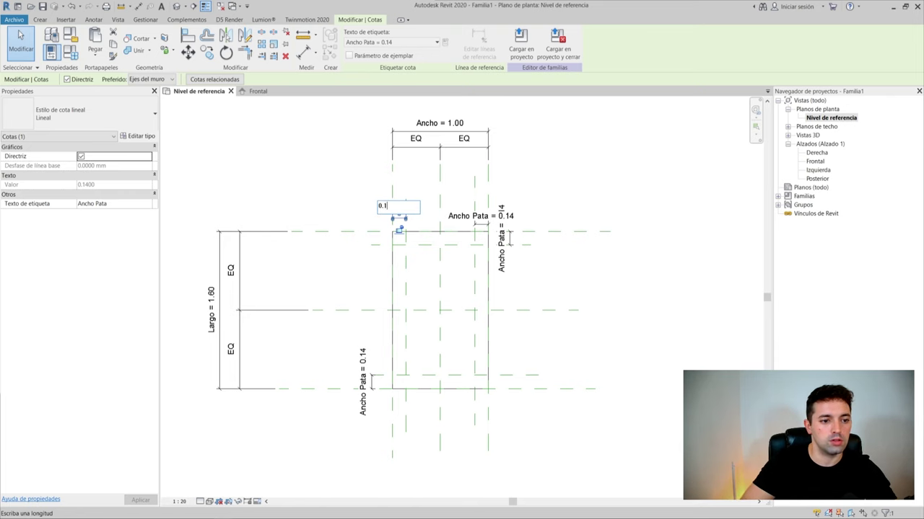
key(Return)
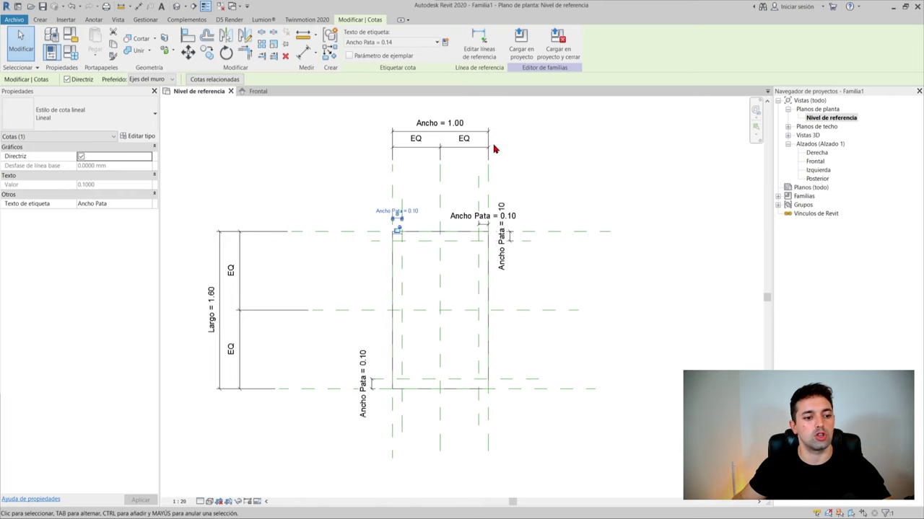
key(Escape)
scroll(406, 259, up, 2)
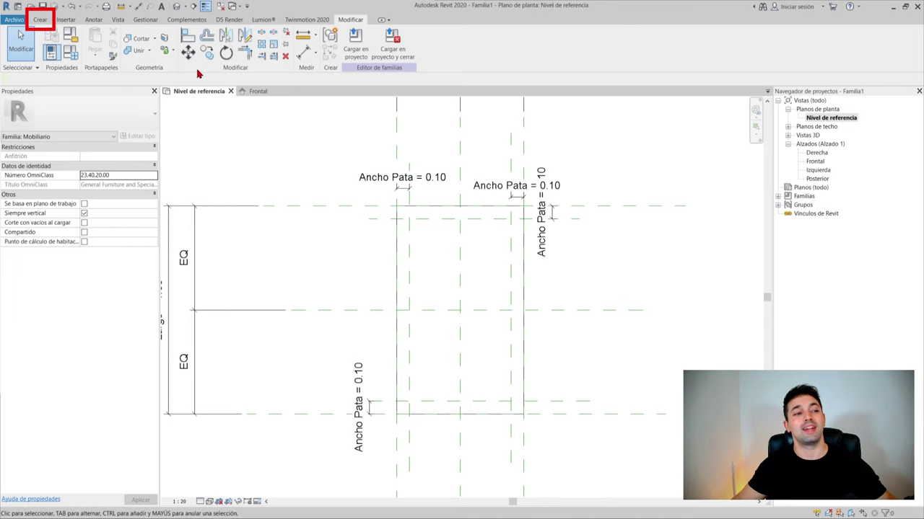
Start a rectangle-sketched extrusion and draw the first 0.10 leg square at a plane intersection
click(41, 22)
click(94, 43)
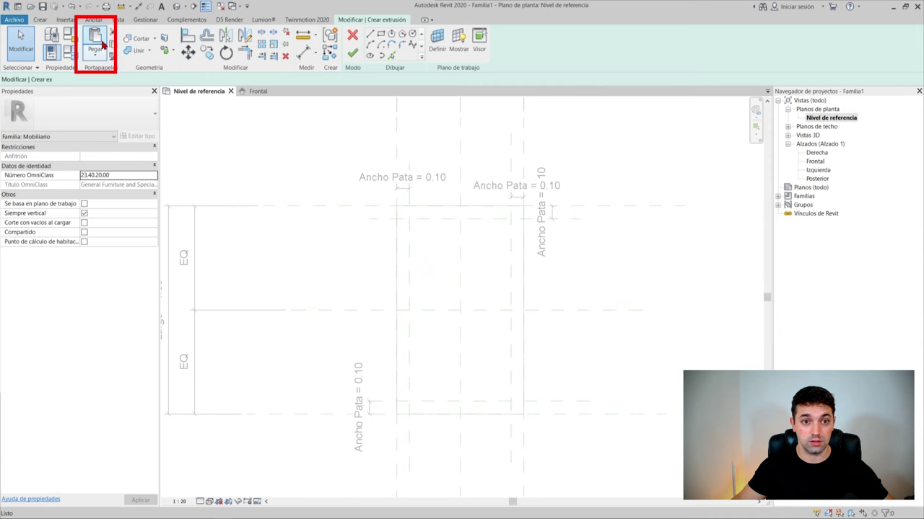
click(382, 38)
scroll(449, 231, up, 1)
scroll(382, 177, up, 1)
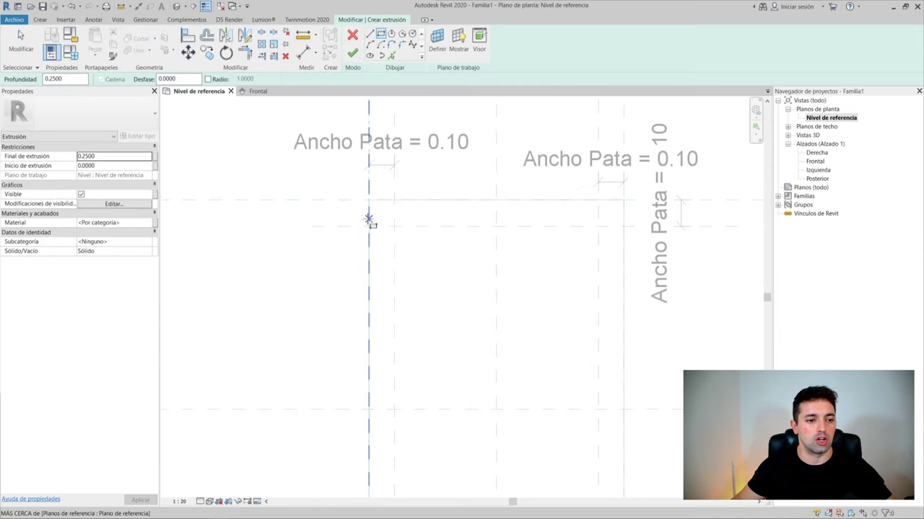
scroll(406, 237, up, 1)
scroll(427, 247, up, 1)
scroll(424, 243, up, 1)
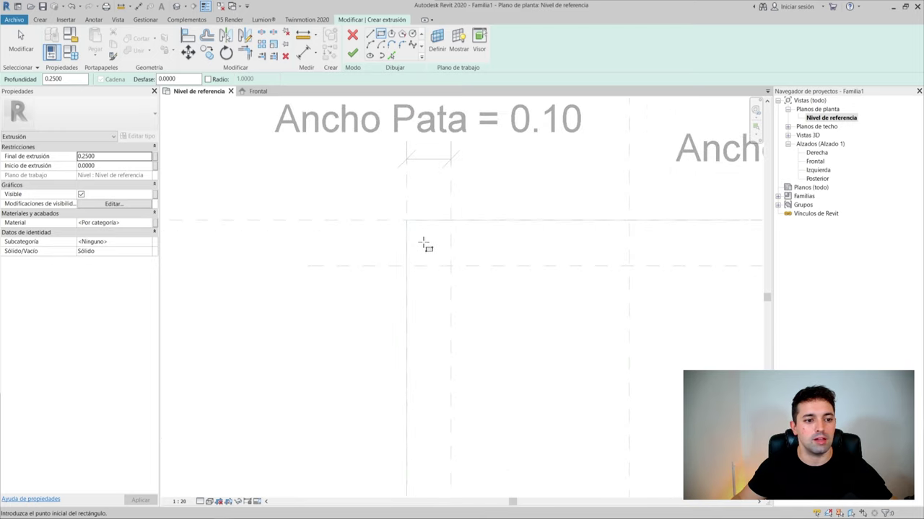
click(406, 220)
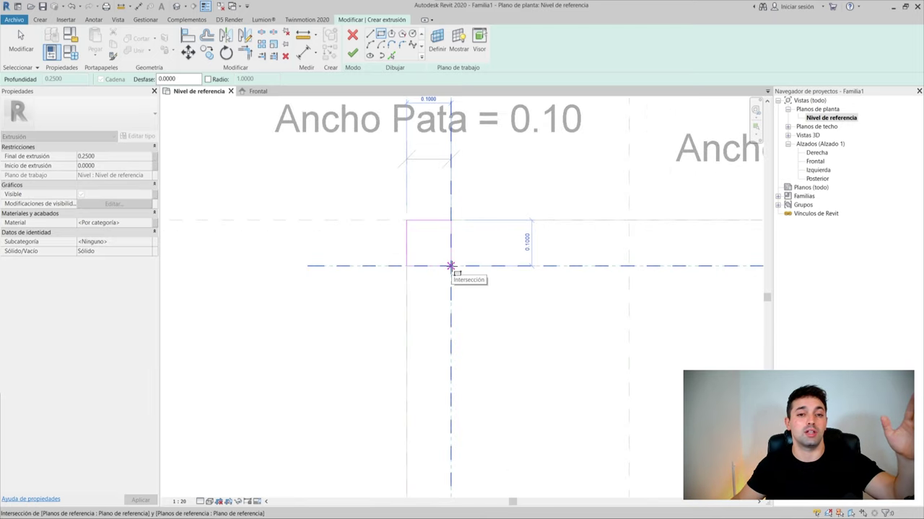
click(451, 266)
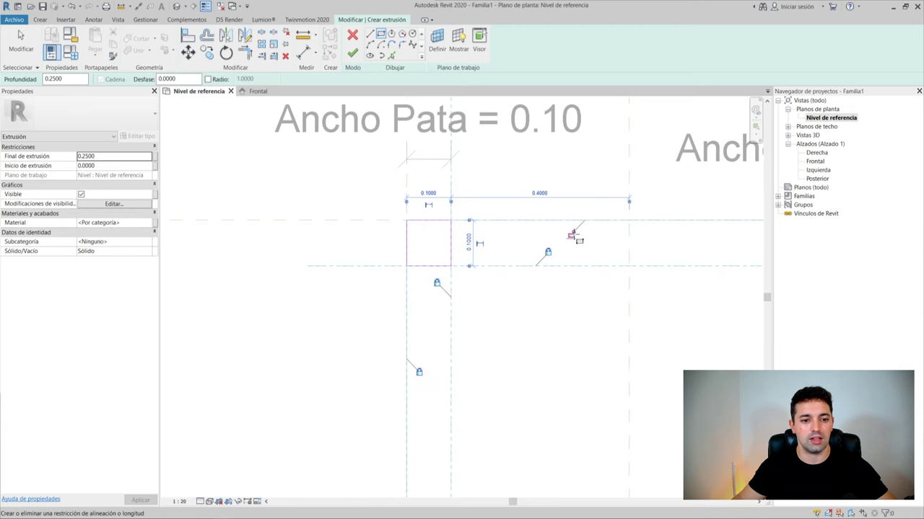
Sketch leg squares at two more table corners
scroll(572, 237, down, 2)
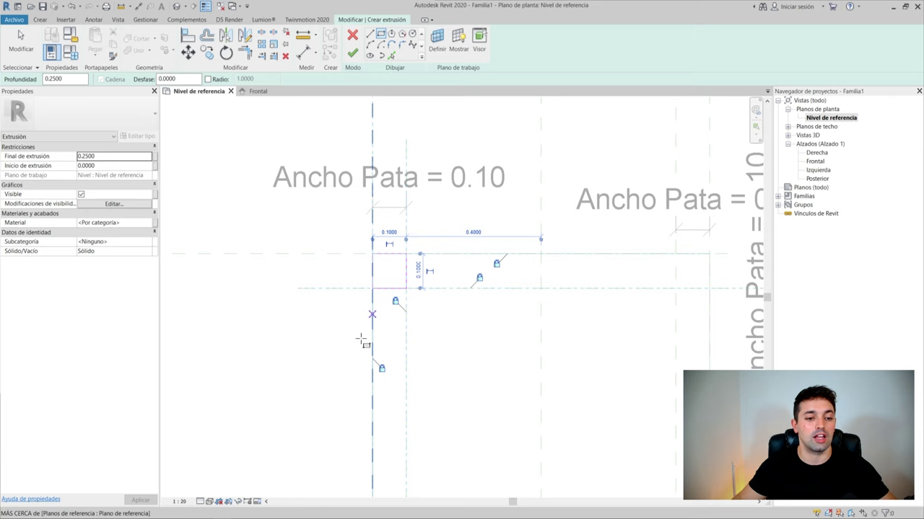
shift+scroll(483, 315, right, 1)
shift+scroll(432, 288, right, 4)
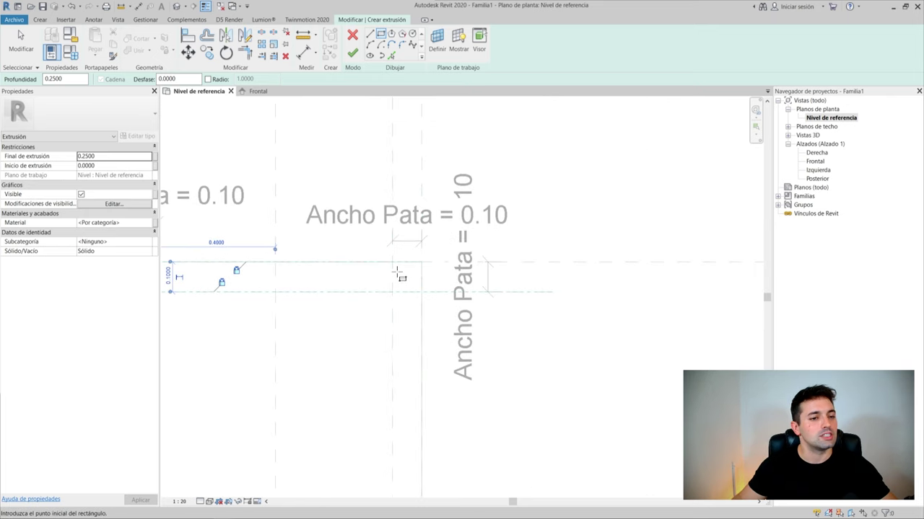
scroll(397, 273, up, 2)
click(390, 259)
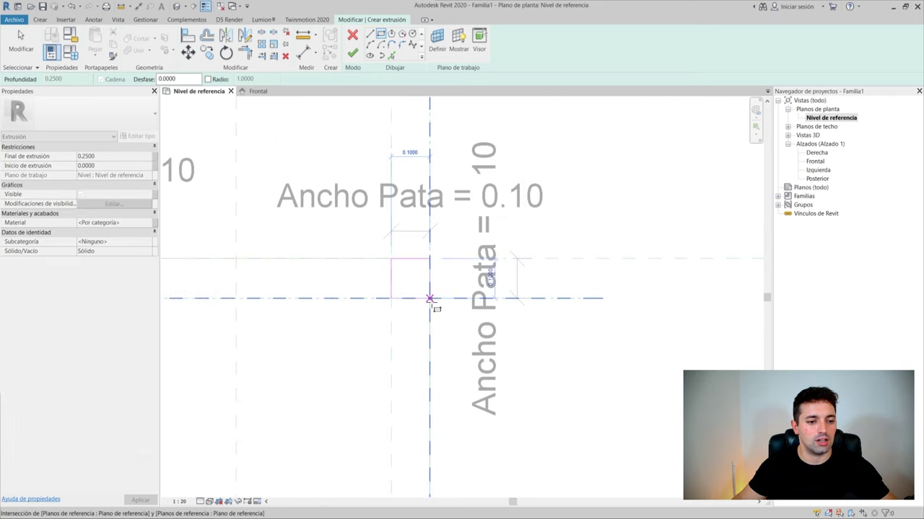
click(429, 298)
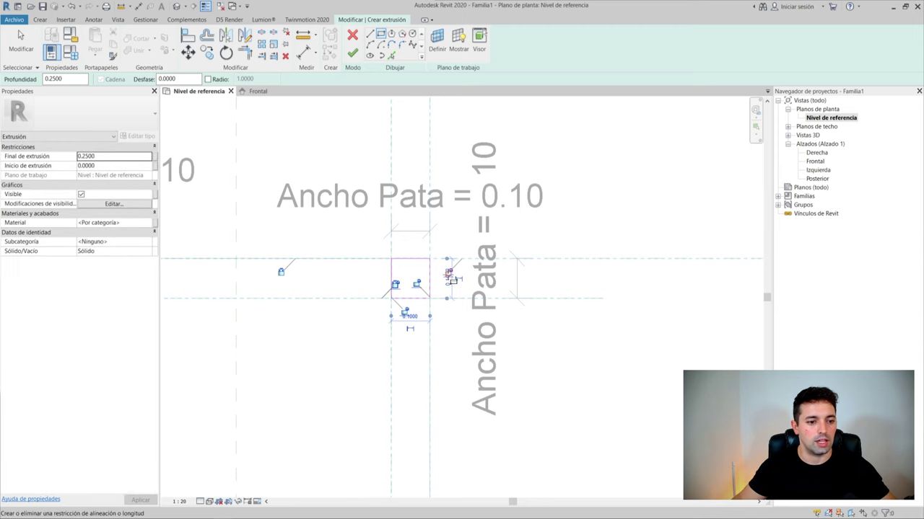
scroll(417, 285, up, 1)
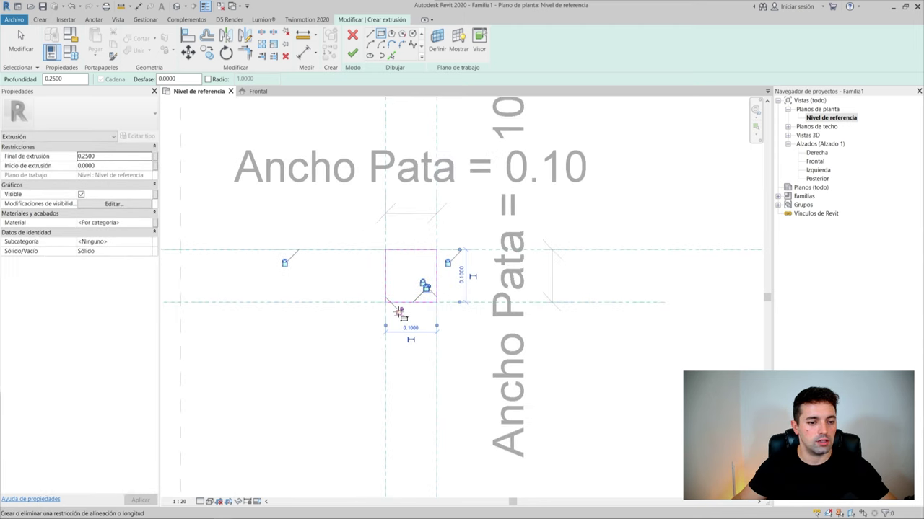
scroll(426, 288, up, 3)
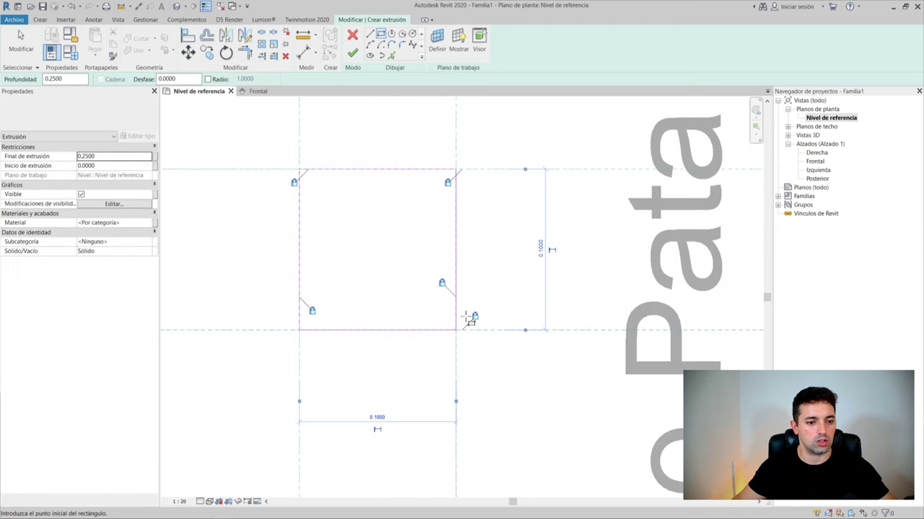
scroll(488, 249, up, 5)
scroll(542, 109, up, 2)
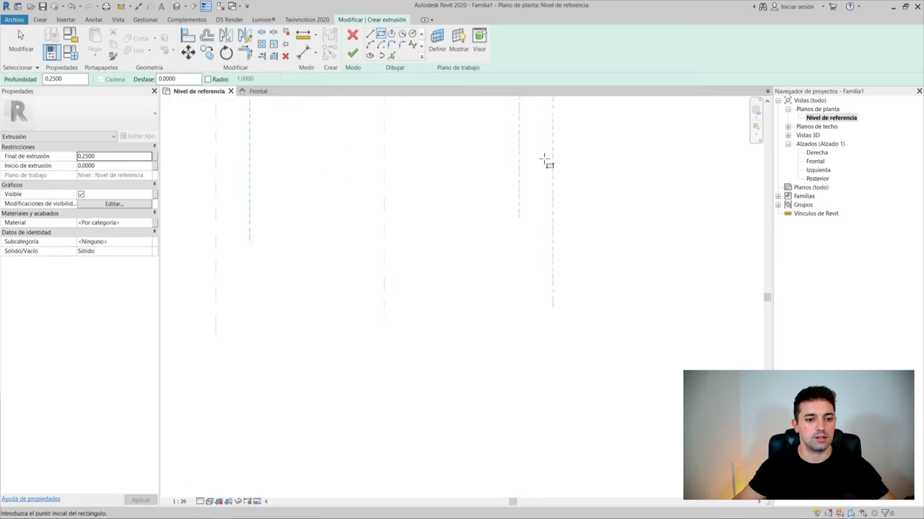
scroll(427, 365, down, 3)
click(382, 310)
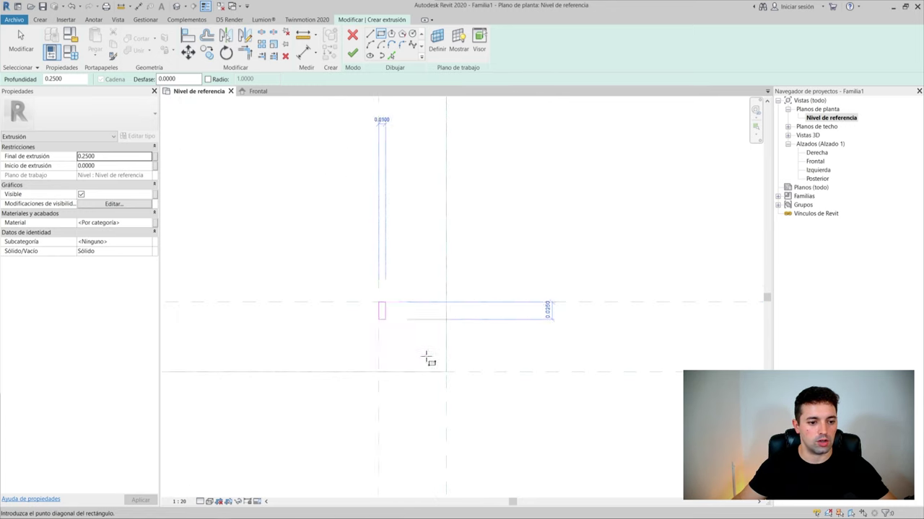
click(445, 373)
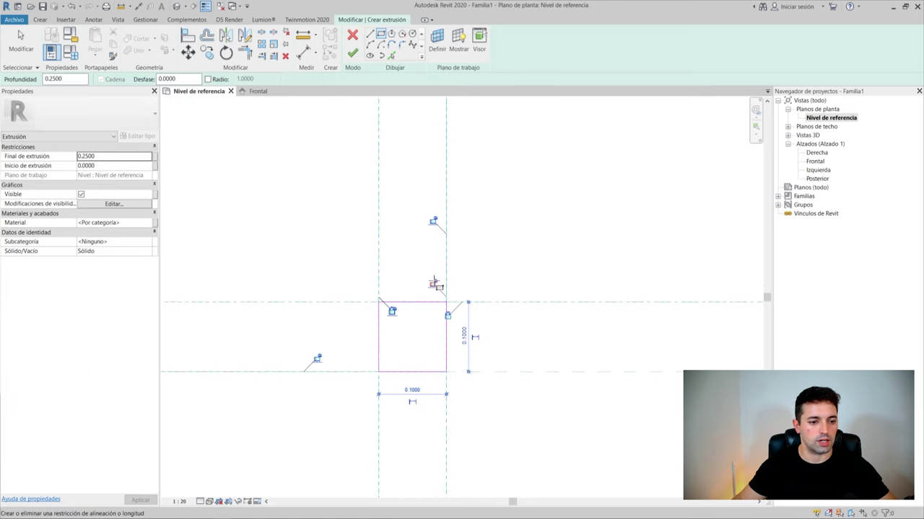
Draw the fourth leg square and lock its edge to the reference plane
scroll(766, 329, up, 3)
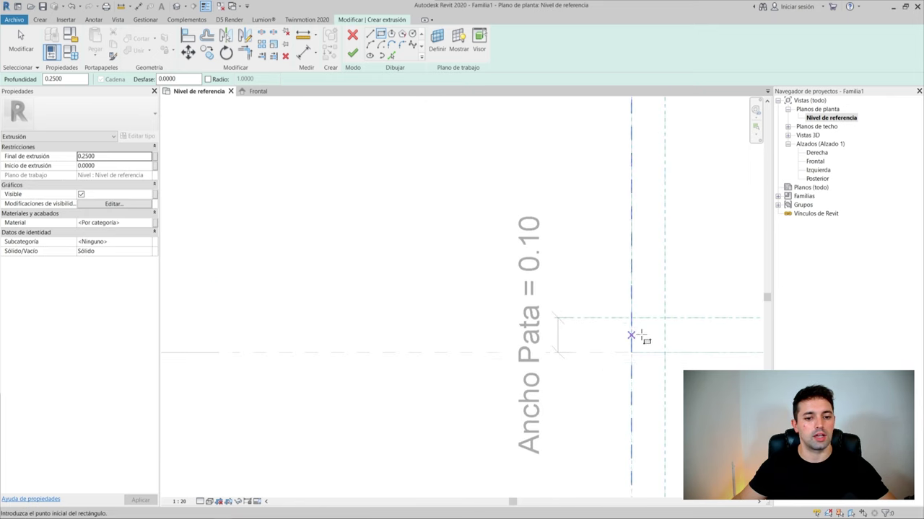
scroll(632, 336, up, 2)
scroll(659, 323, up, 2)
scroll(531, 298, up, 2)
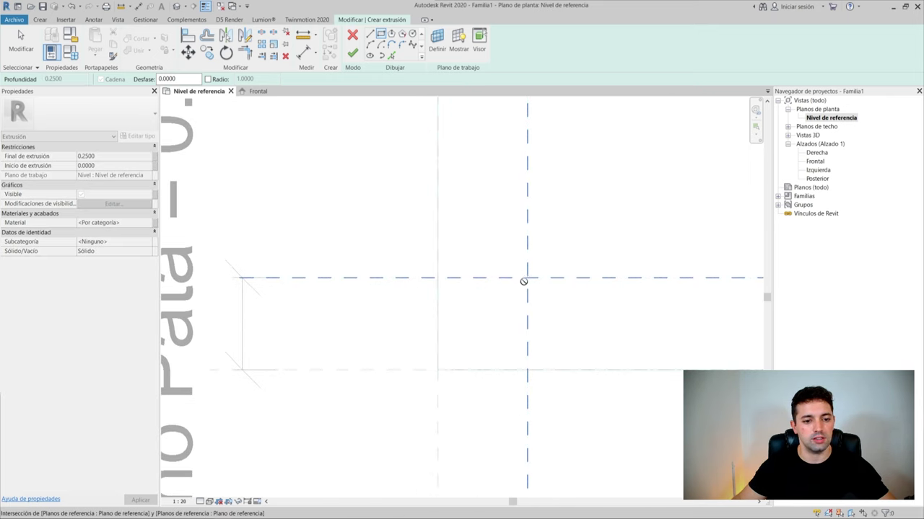
click(524, 280)
click(437, 372)
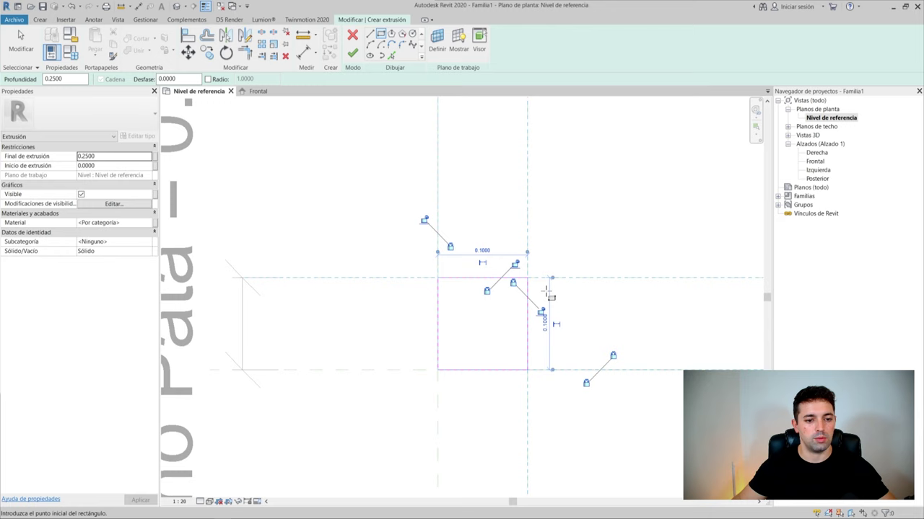
click(542, 312)
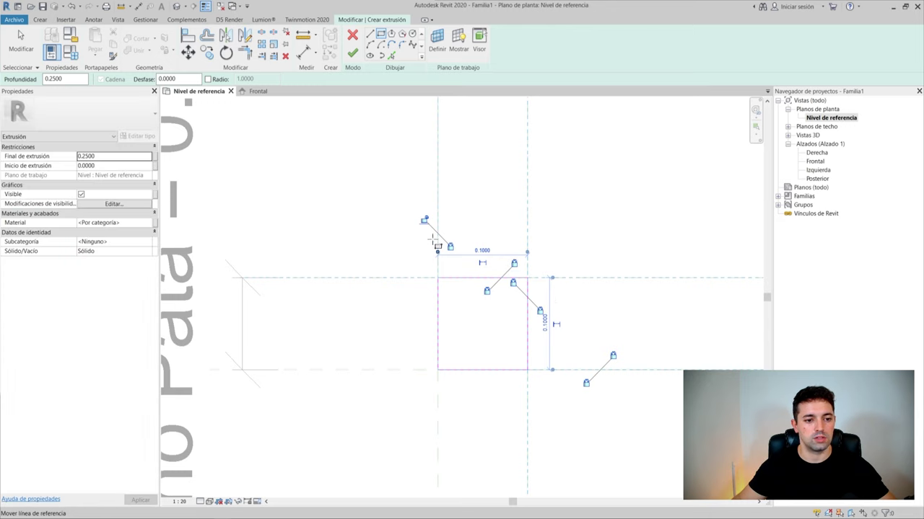
Exit the rectangle tool and finish the leg extrusion sketch
key(Escape)
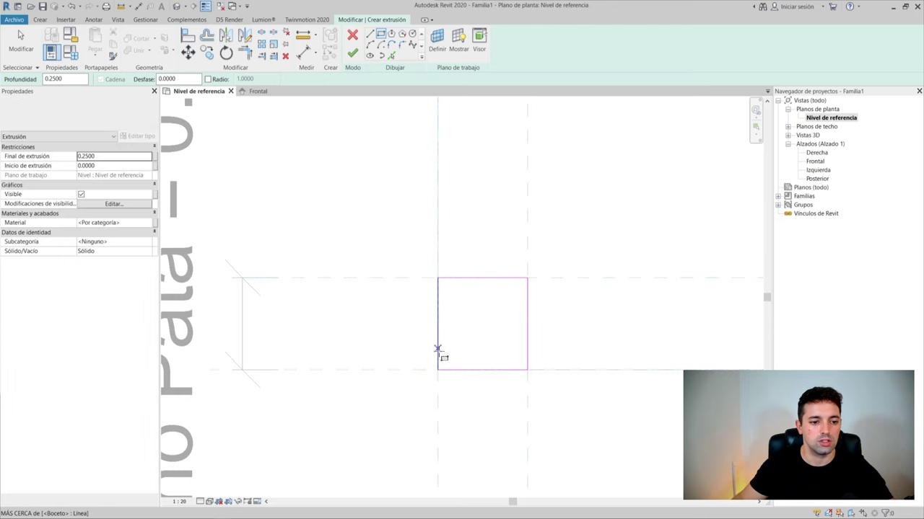
key(Escape)
scroll(505, 354, down, 2)
key(Escape)
scroll(513, 336, down, 1)
scroll(622, 286, down, 1)
scroll(622, 289, down, 1)
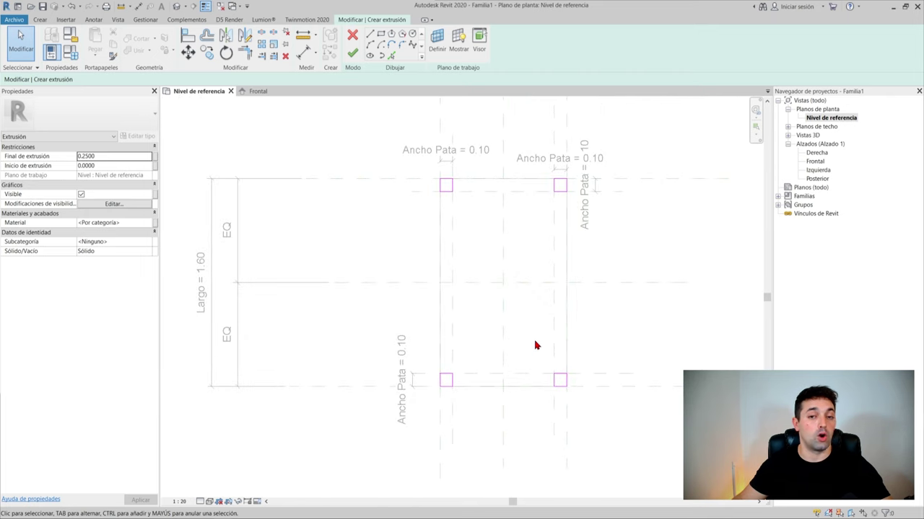
scroll(603, 303, up, 1)
key(Return)
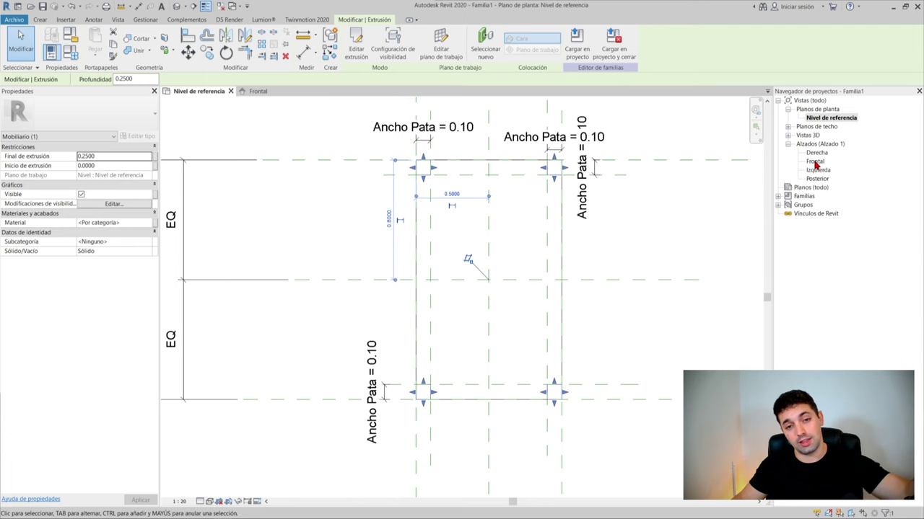
Open the Frontal elevation view from the Project Browser
click(816, 161)
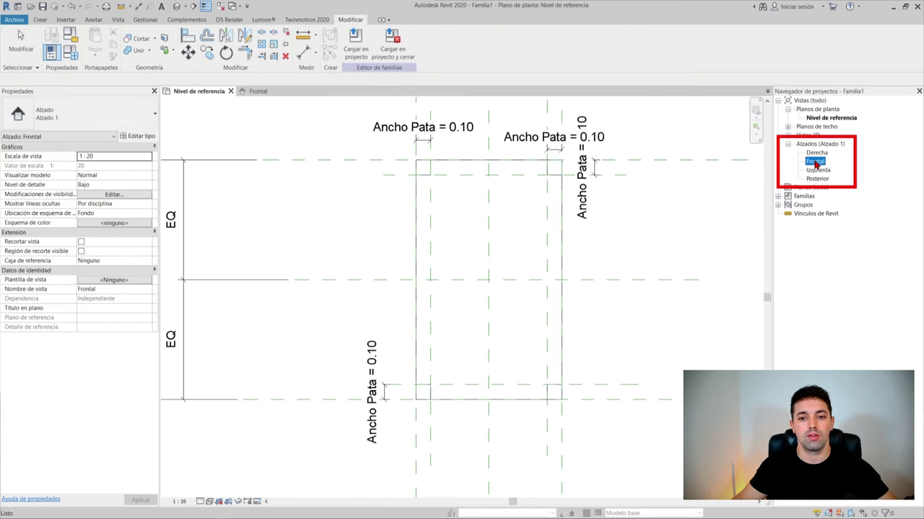
double_click(815, 162)
scroll(441, 393, up, 2)
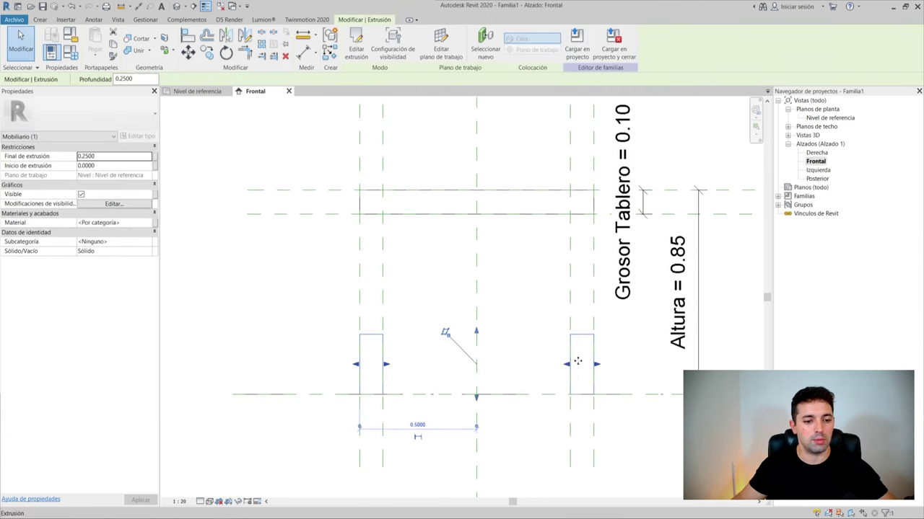
Stretch the legs up to the tabletop's underside using Align (AL)
click(414, 360)
key(a)
key(l)
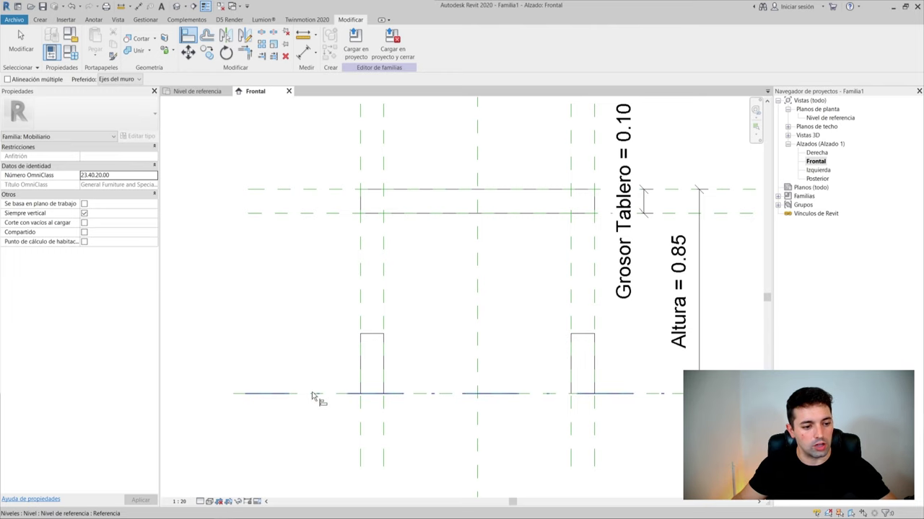
scroll(351, 396, down, 1)
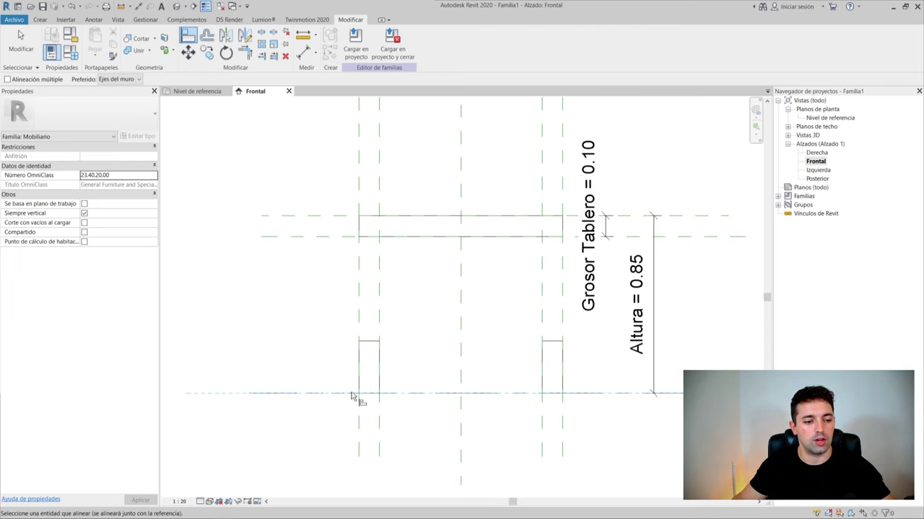
scroll(373, 395, up, 2)
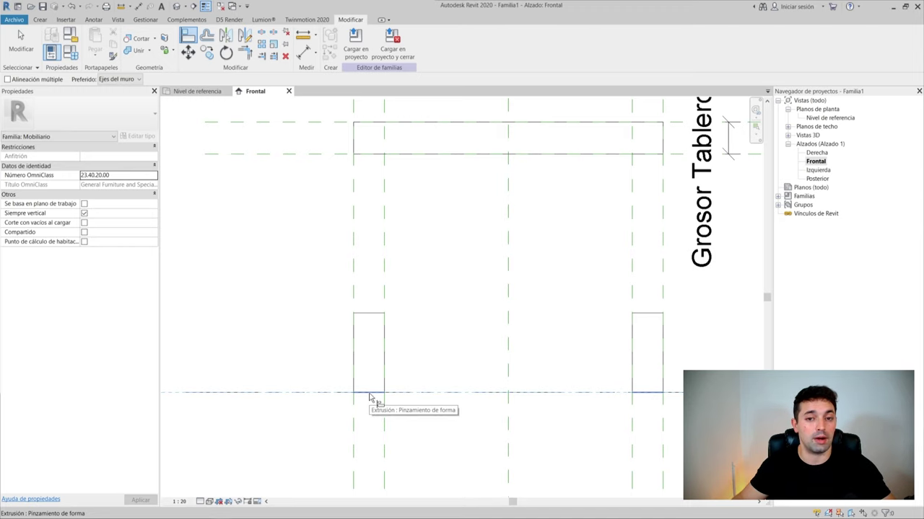
scroll(448, 407, down, 1)
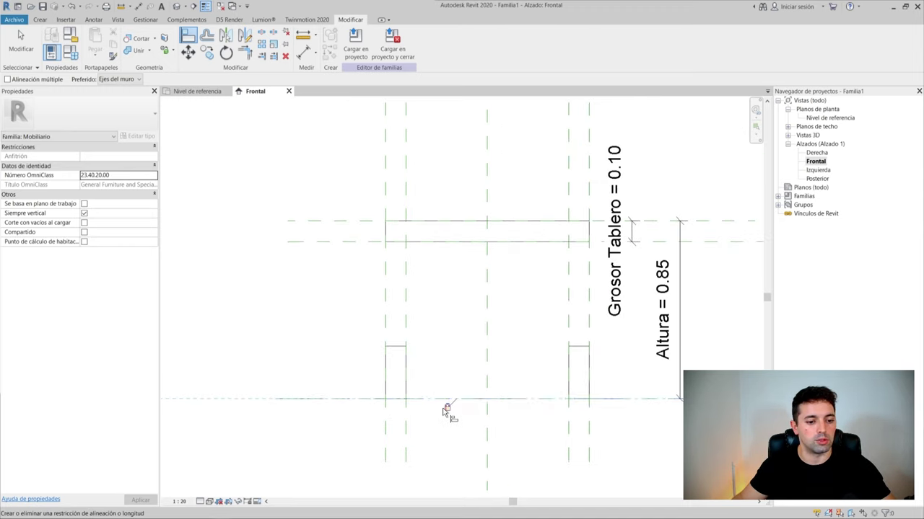
scroll(447, 406, down, 1)
scroll(448, 403, down, 1)
middle_drag(448, 401, 453, 393)
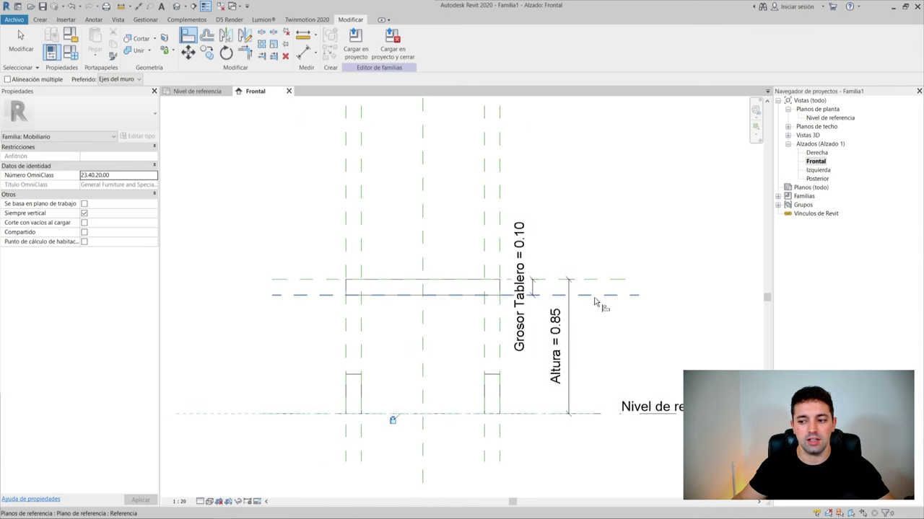
scroll(502, 378, up, 1)
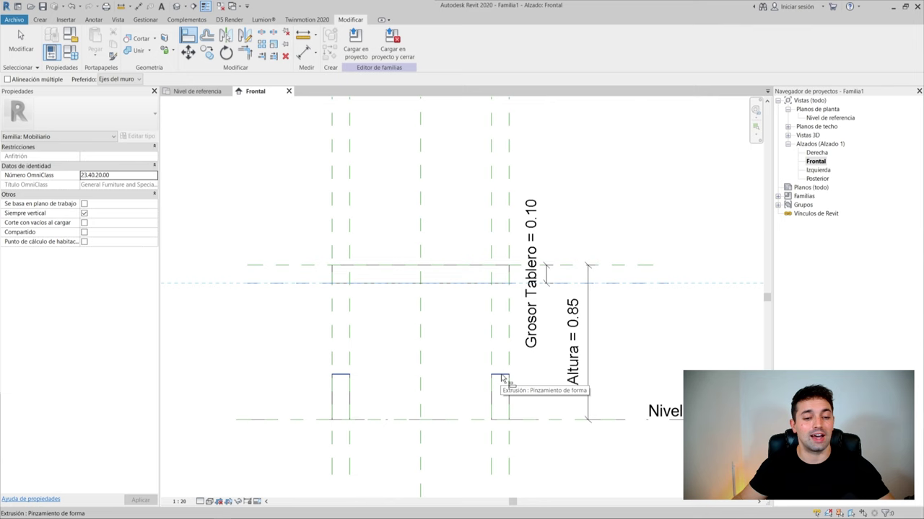
drag(500, 375, 471, 272)
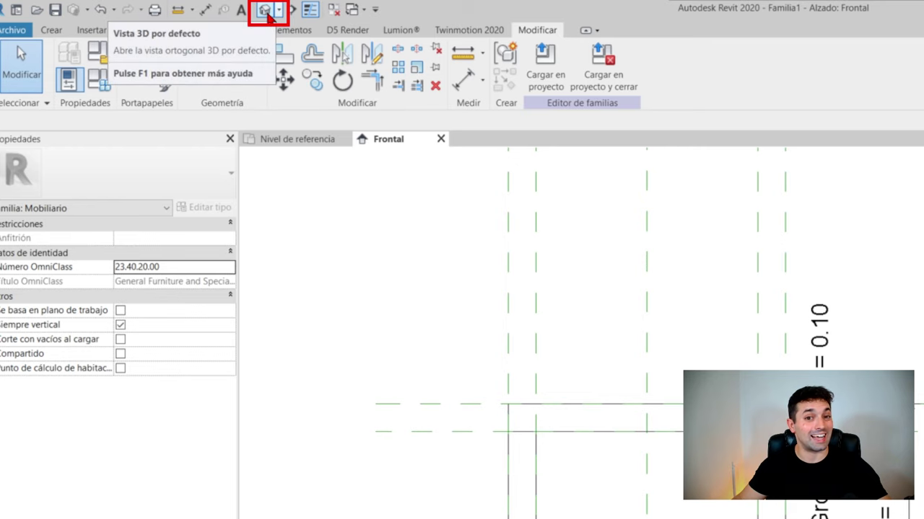
Open the default 3D view and orbit to inspect the tabletop and legs
click(267, 12)
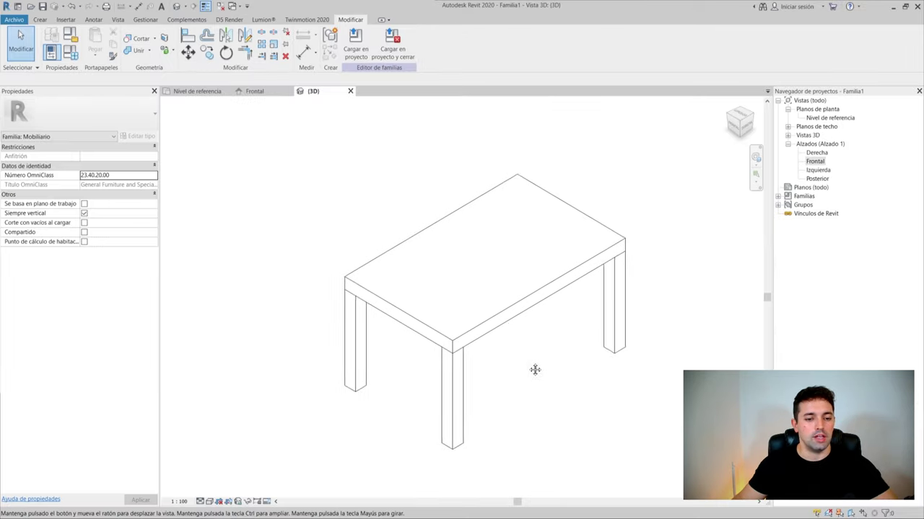
mouse_move(523, 338)
shift+middle_down()
mouse_move(394, 281)
mouse_move(399, 324)
mouse_move(535, 287)
mouse_move(550, 274)
mouse_move(523, 288)
mouse_move(542, 231)
shift+middle_up()
click(481, 247)
click(443, 323)
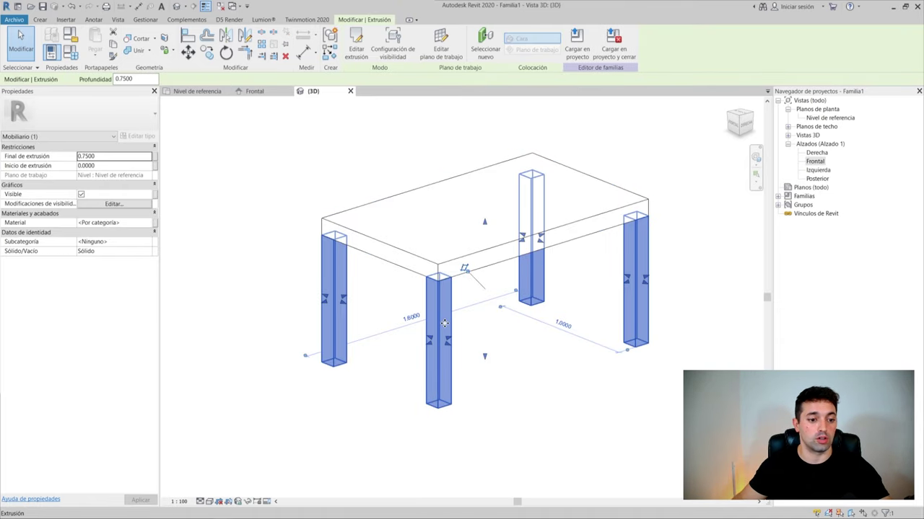
click(481, 324)
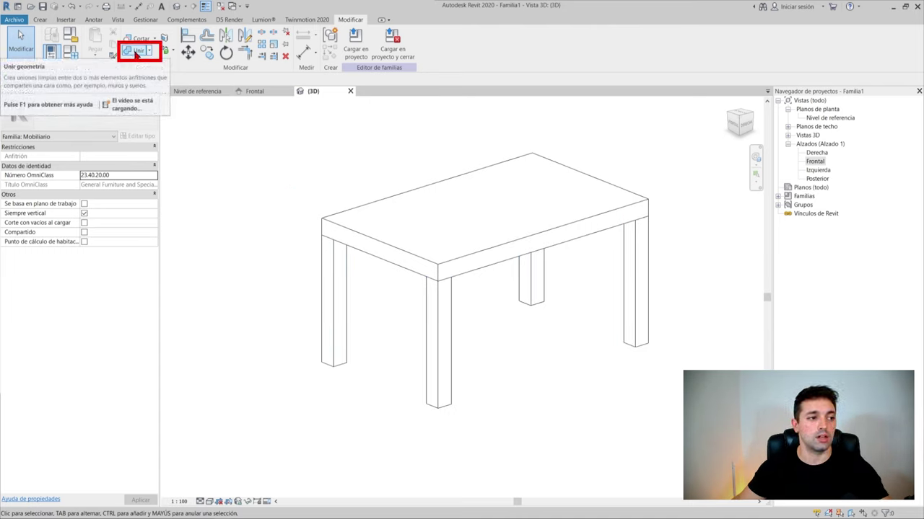
Join the legs to the tabletop
click(138, 52)
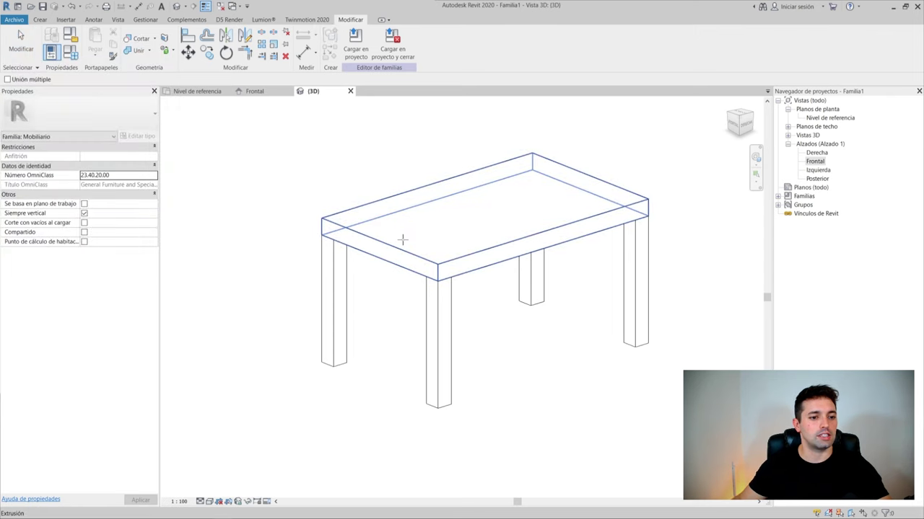
click(402, 239)
click(440, 306)
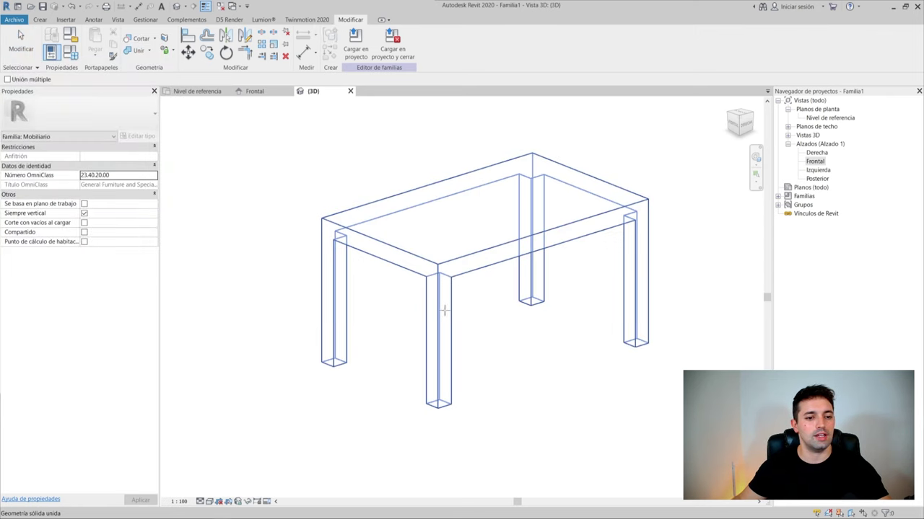
scroll(519, 274, up, 2)
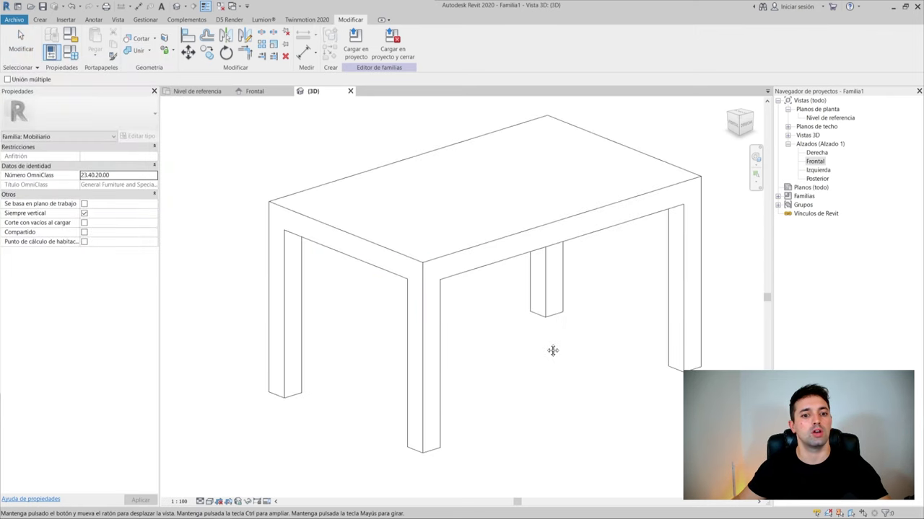
scroll(537, 325, down, 2)
click(521, 200)
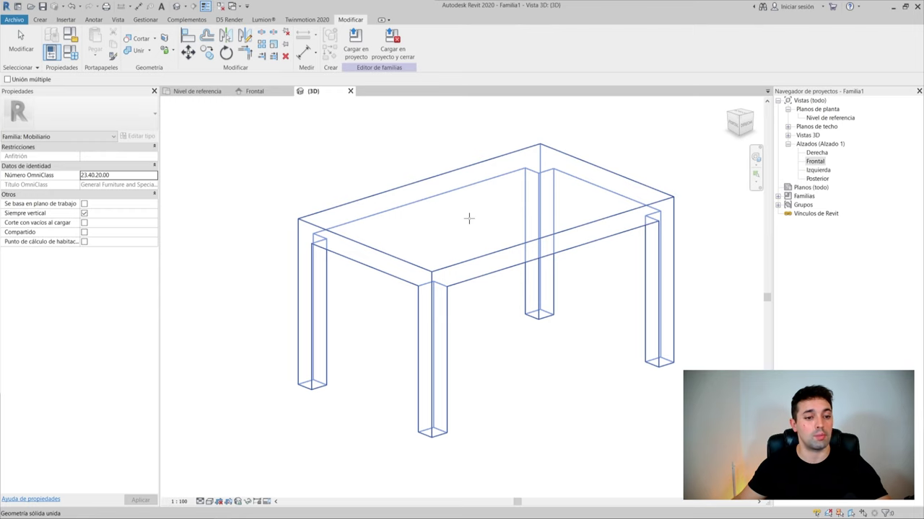
key(Escape)
Select the tabletop extrusion together with the legs extrusion
click(486, 268)
click(437, 361)
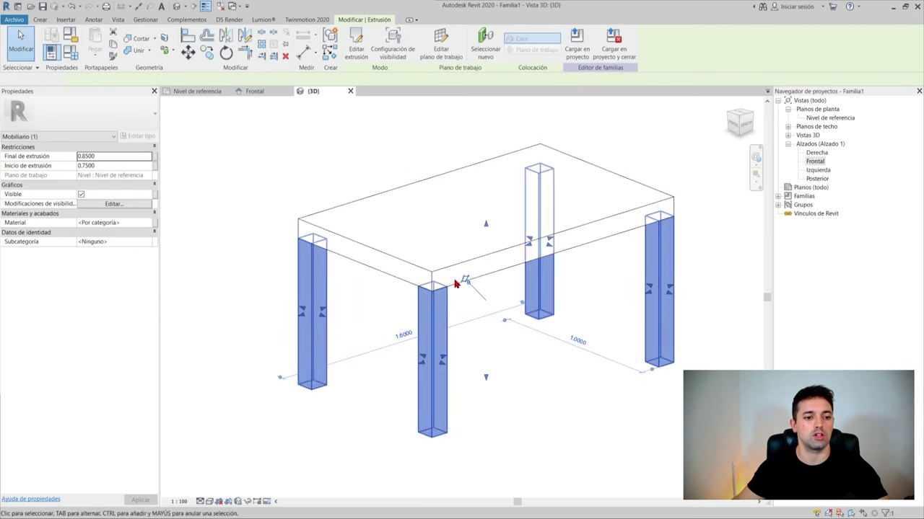
click(464, 282)
click(457, 269)
click(515, 408)
click(557, 234)
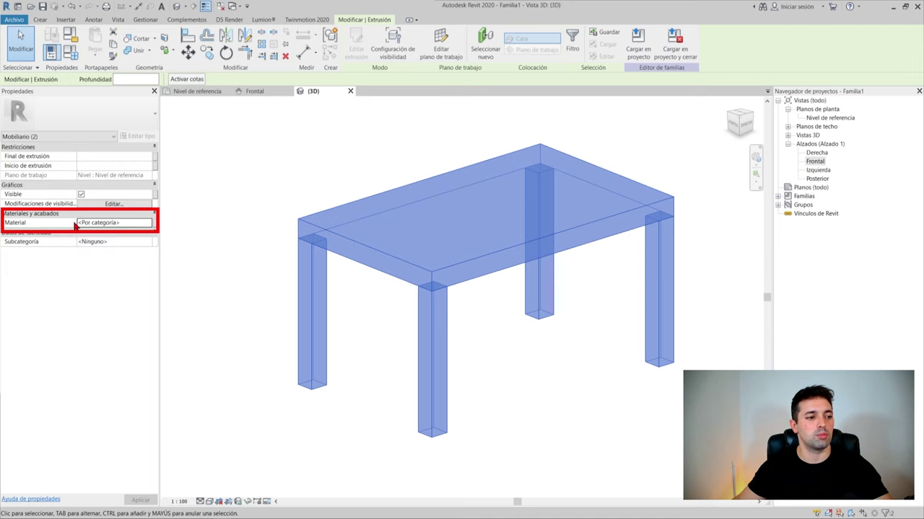
Create a new material in the Material Browser and name it Mesa
click(125, 225)
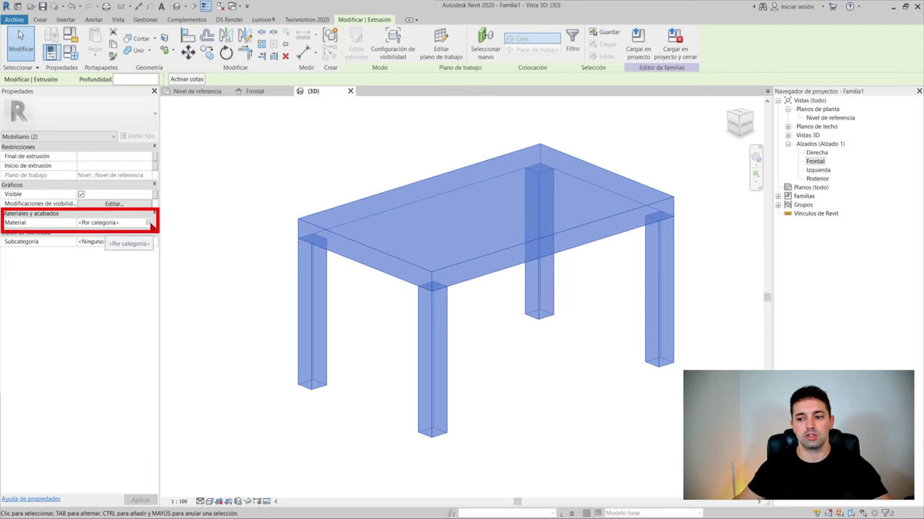
click(148, 222)
scroll(304, 295, up, 5)
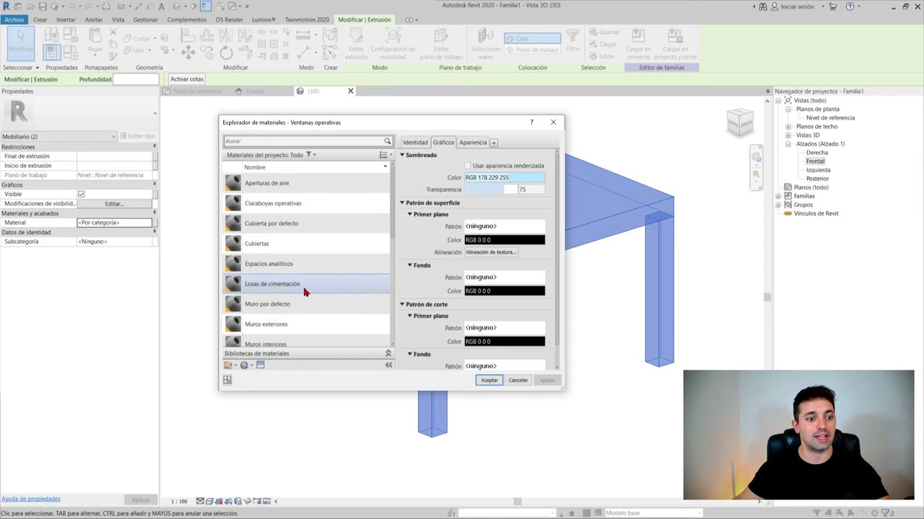
scroll(307, 231, up, 5)
scroll(289, 274, down, 1)
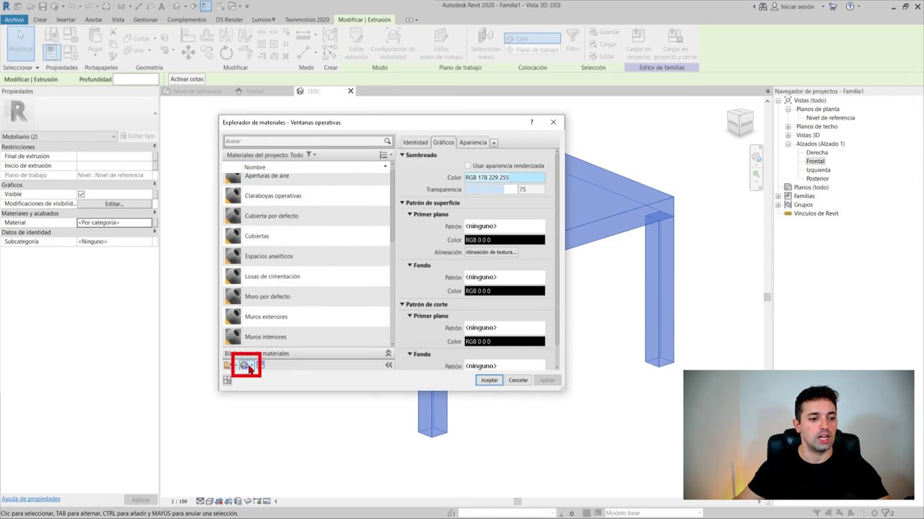
click(270, 376)
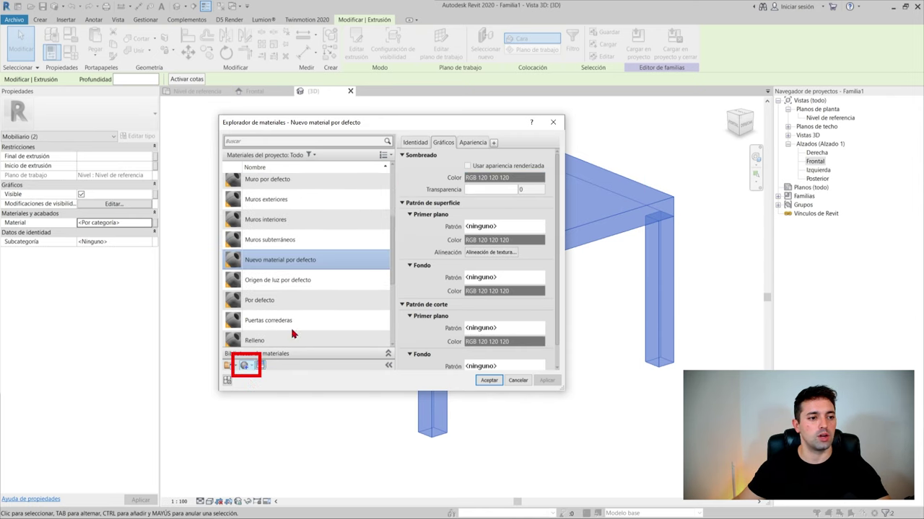
click(416, 144)
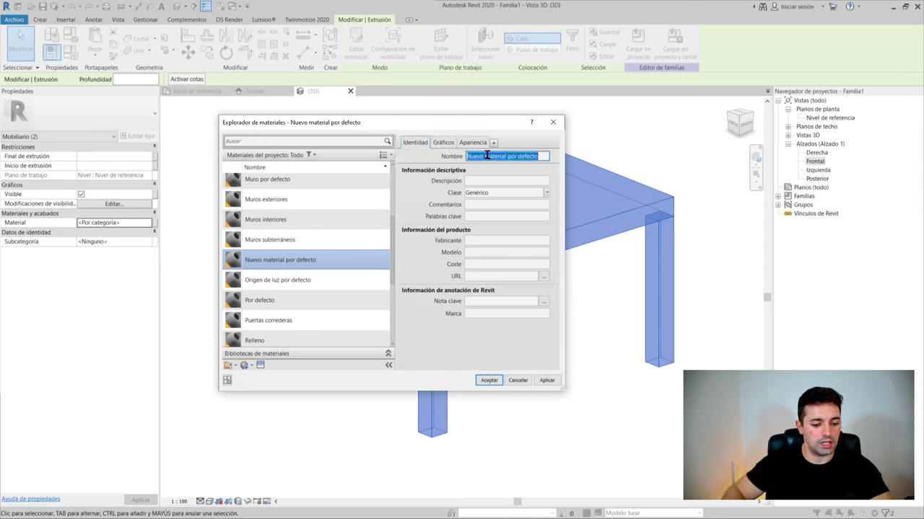
text(Mesa)
key(Return)
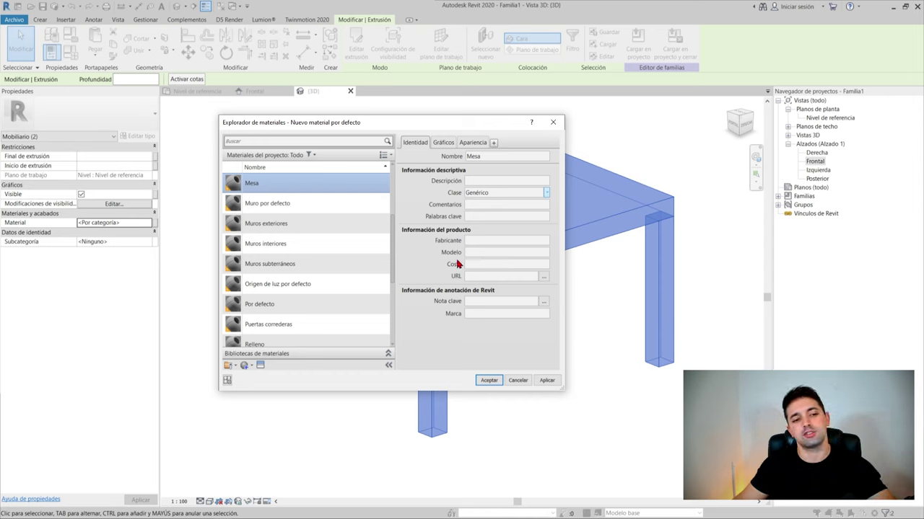
Set the Mesa material's class to Madera and apply it
click(545, 192)
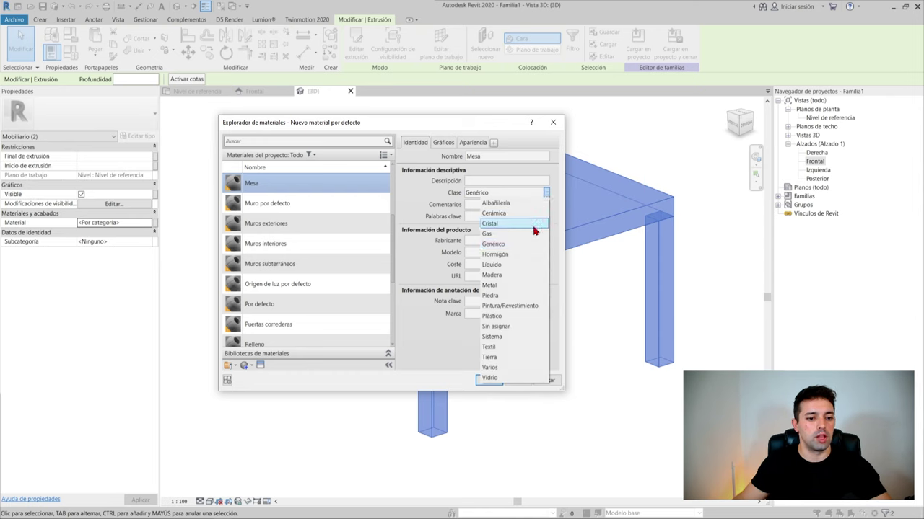
click(444, 143)
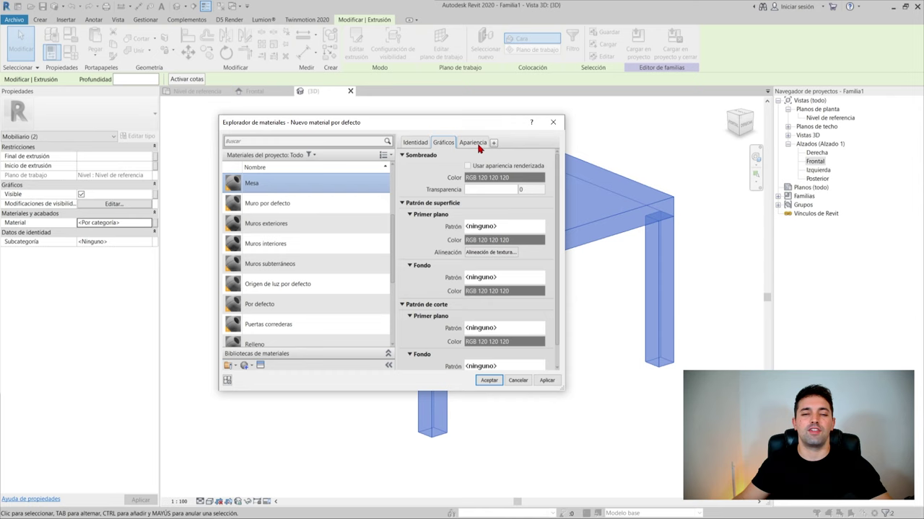
click(475, 144)
click(443, 143)
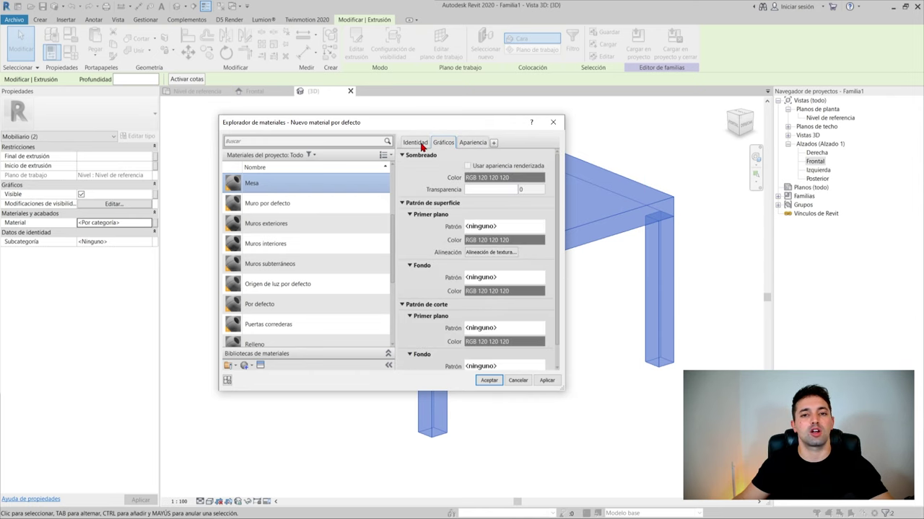
click(417, 143)
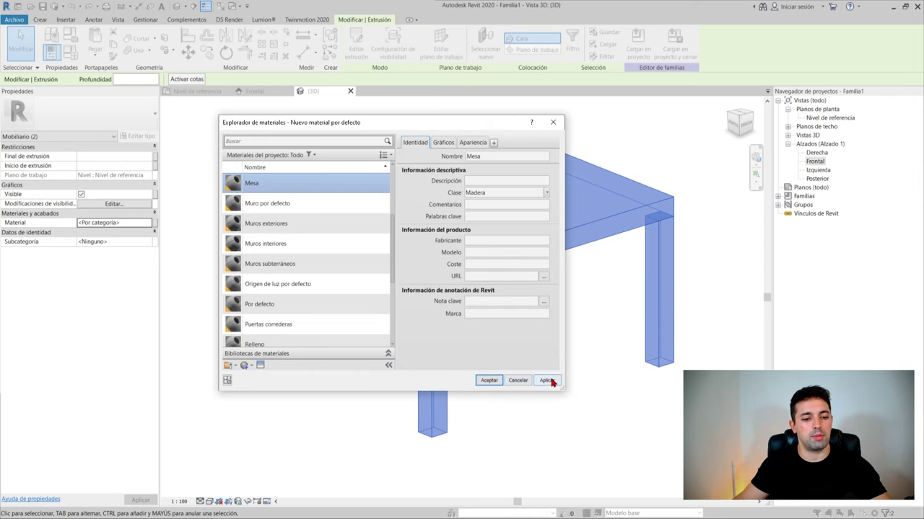
click(490, 381)
Select the tabletop and legs to check their Mesa material
click(484, 363)
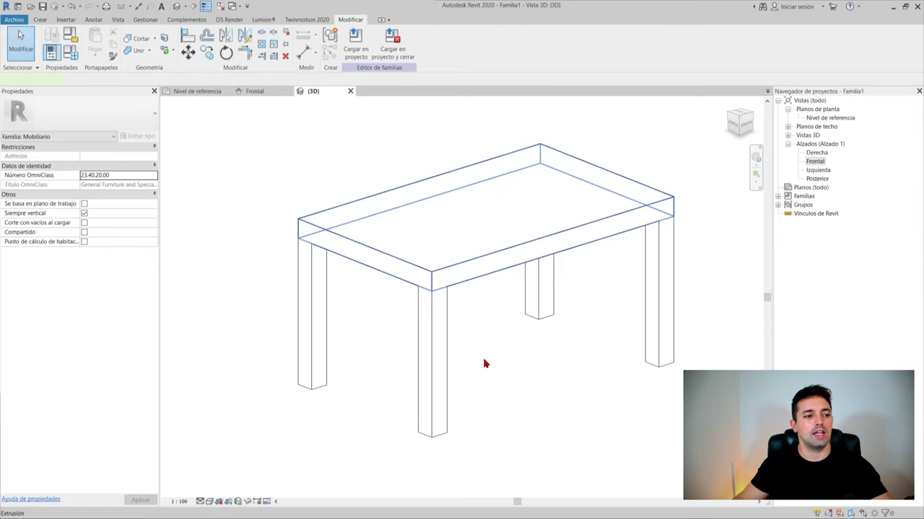
click(433, 287)
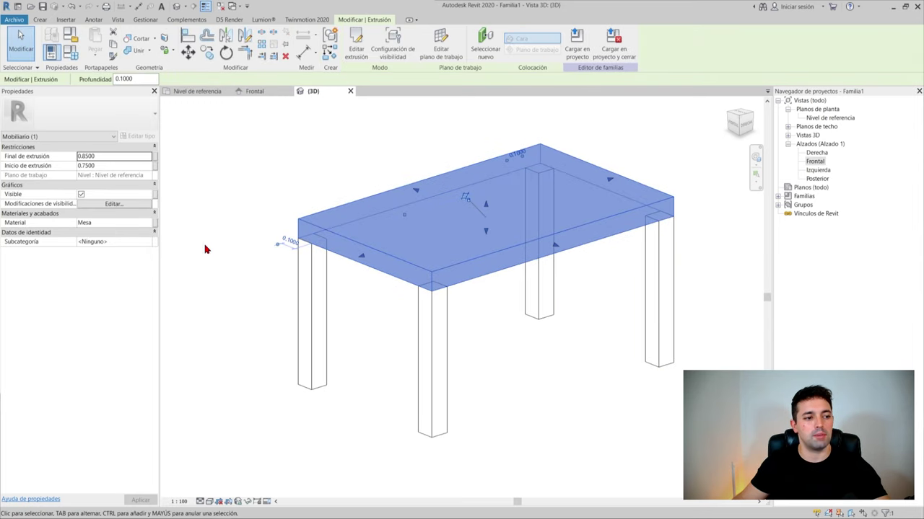
click(445, 351)
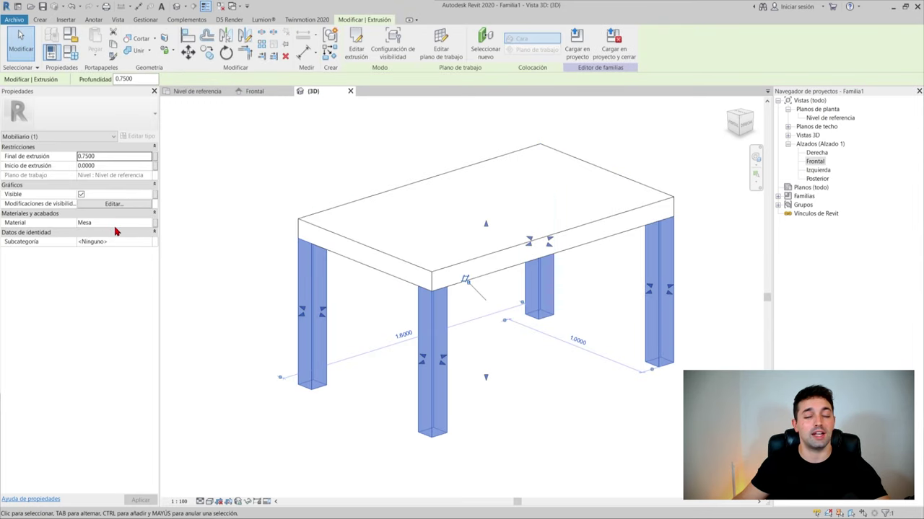
click(583, 361)
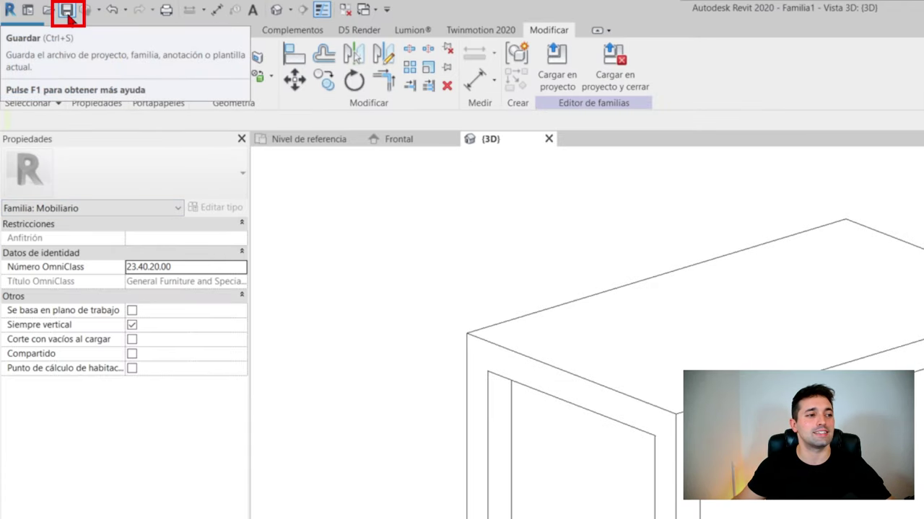
Save the family as 'Mesa de madera' and start a new project with Ctrl+N
key(ctrl+s)
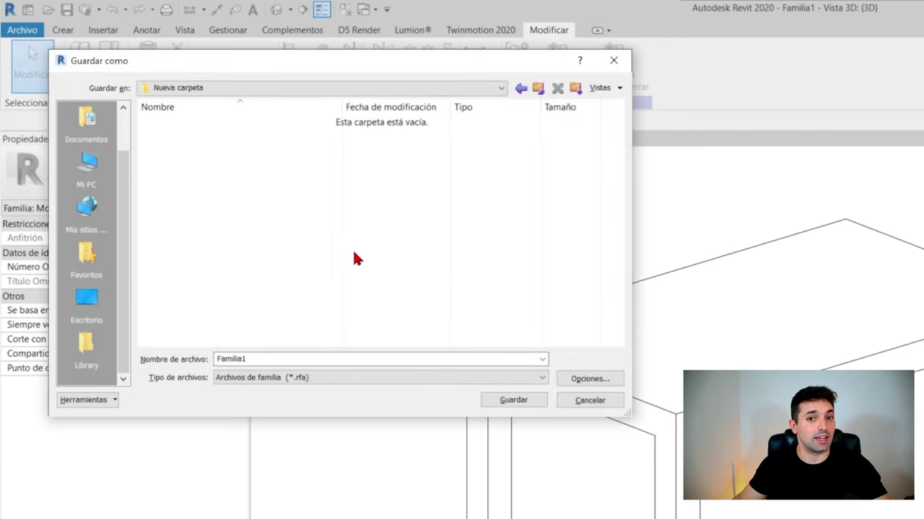
double_click(265, 361)
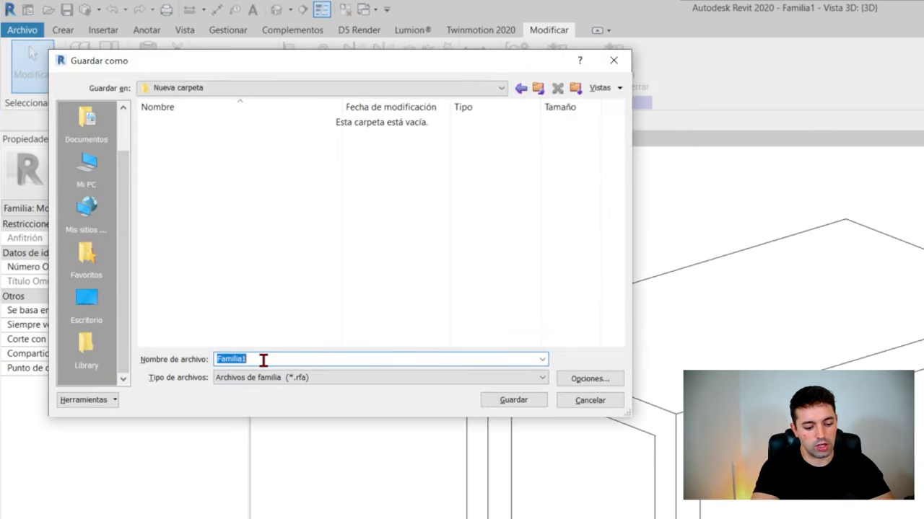
text(Mesa de madera)
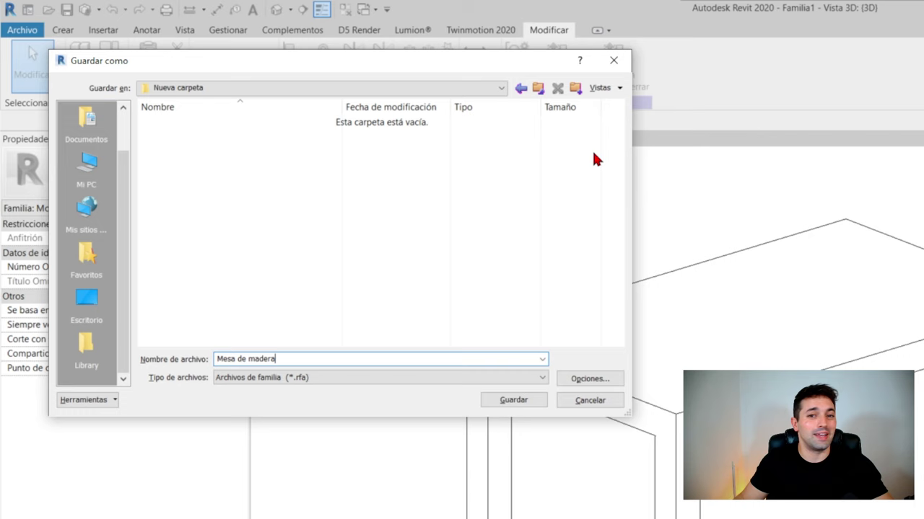
click(516, 401)
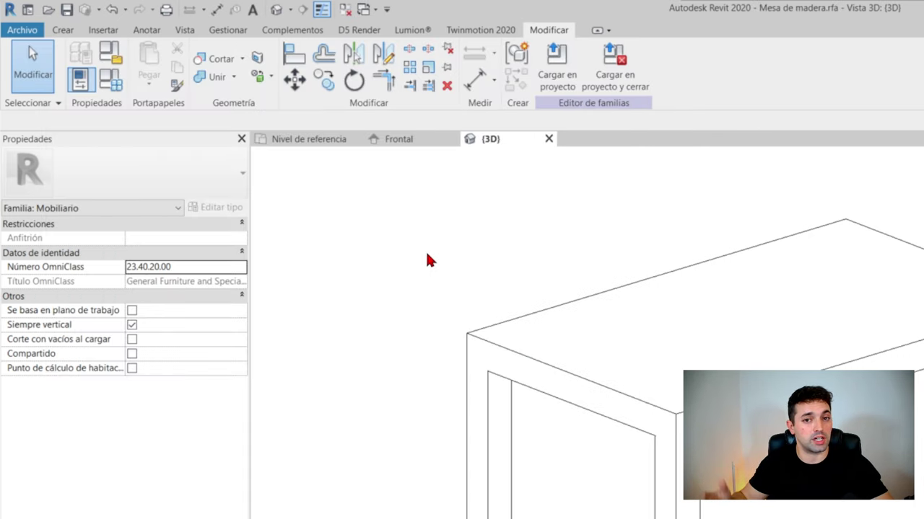
key(ctrl+n)
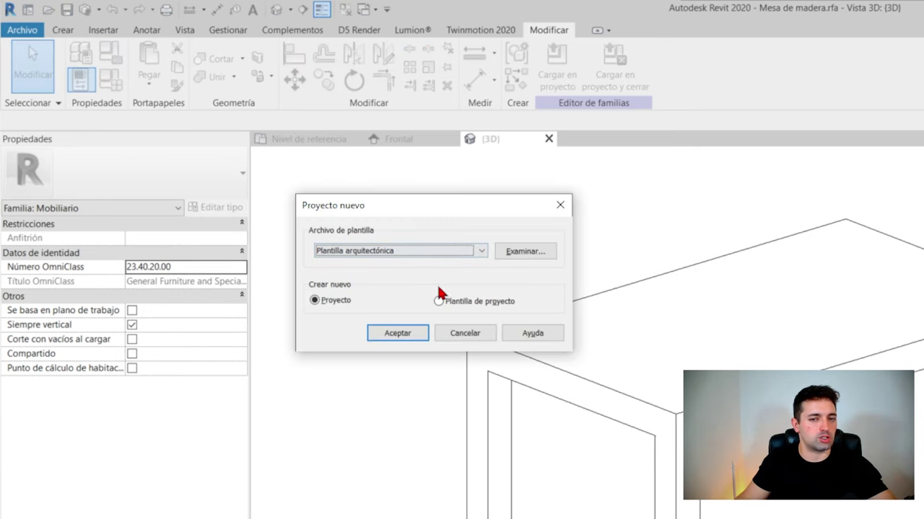
Create Proyecto1 from the architectural template and switch to its Nivel 1 plan
click(406, 334)
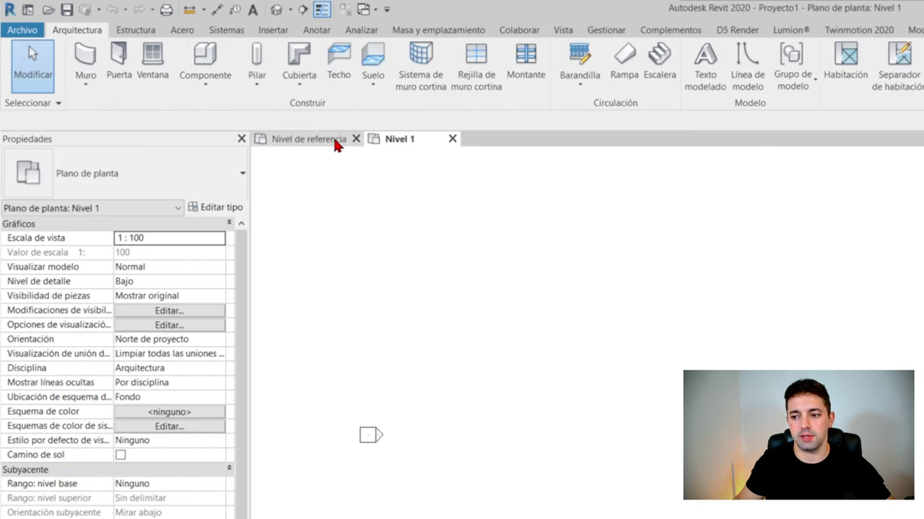
click(320, 139)
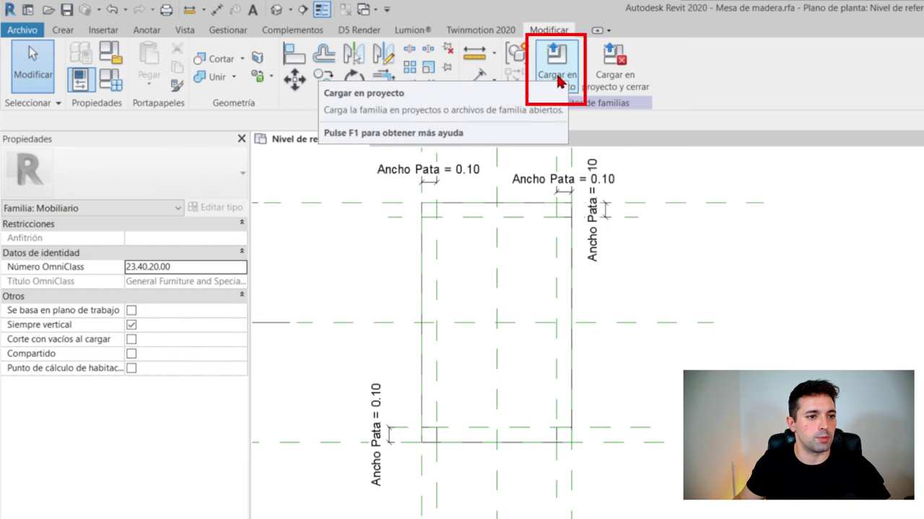
scroll(557, 239, up, 1)
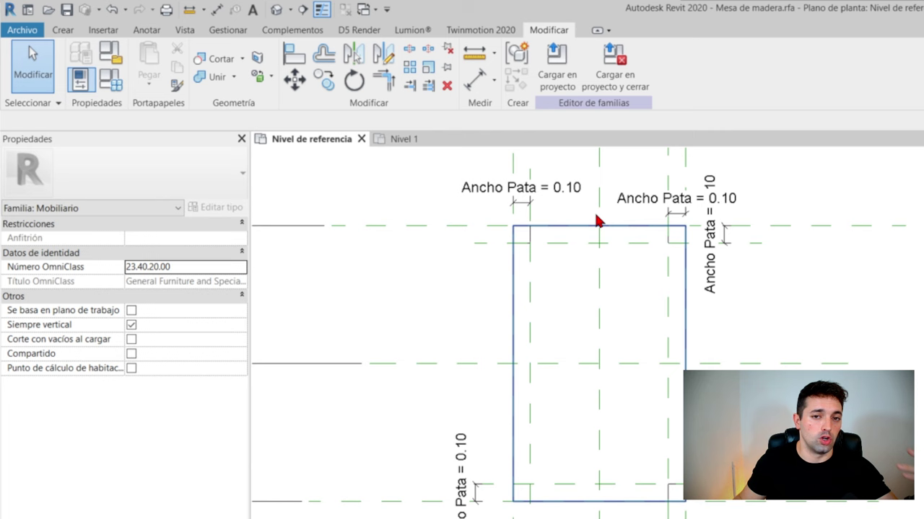
click(402, 140)
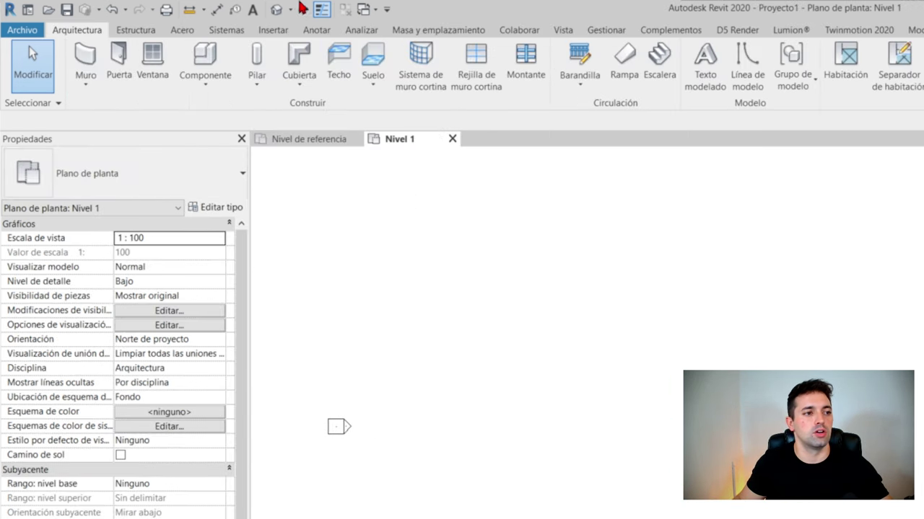
Load the Mesa de madera family file into the project
click(277, 33)
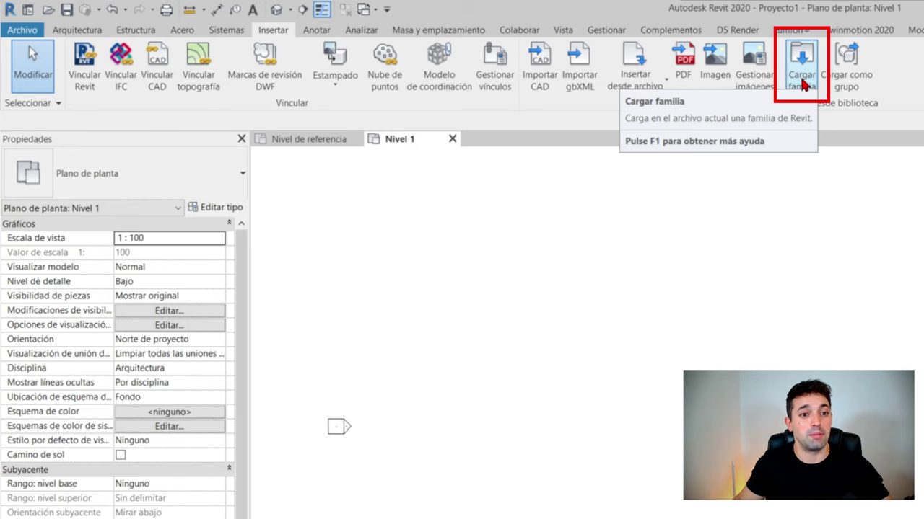
click(803, 85)
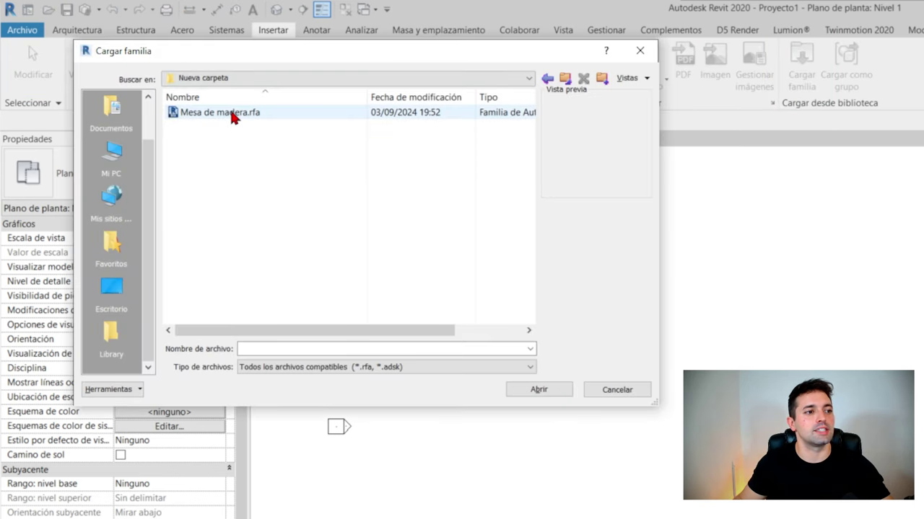
click(225, 115)
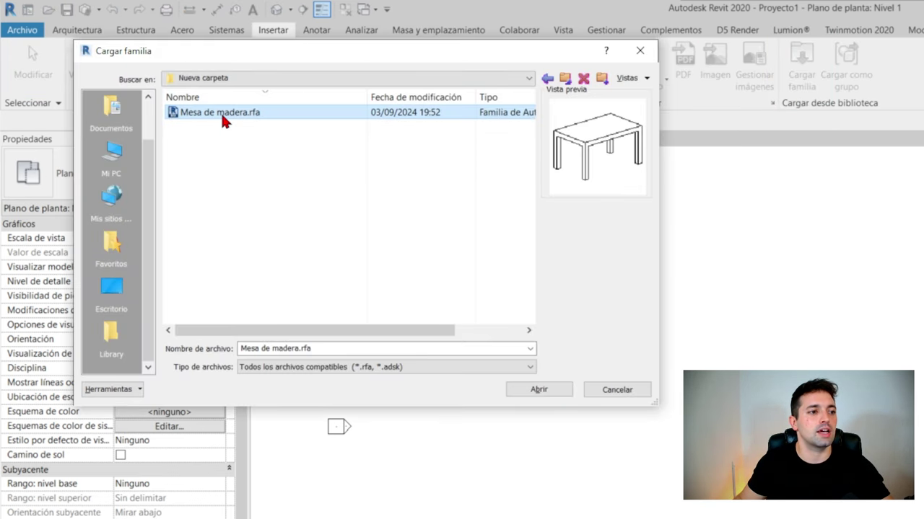
mouse_move(256, 119)
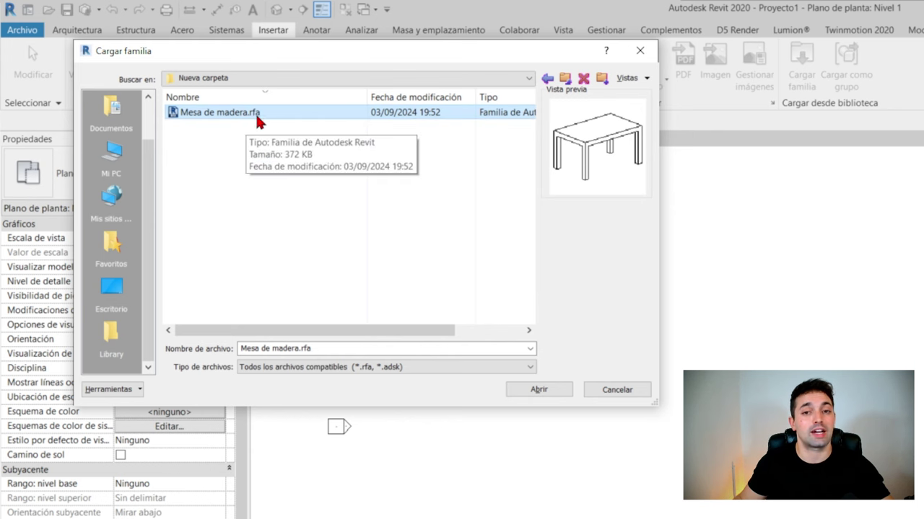
click(542, 395)
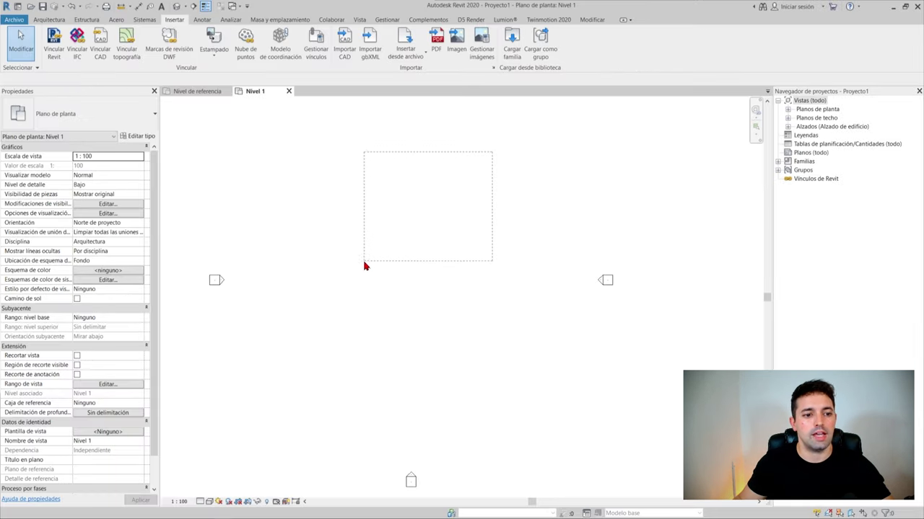
scroll(295, 197, up, 1)
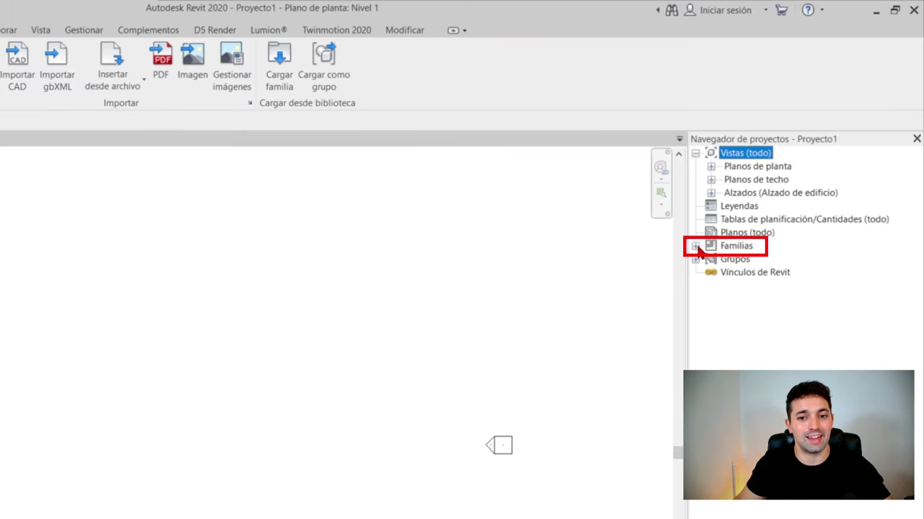
Expand Familias > Mobiliario > Mesa de madera and drag its type into the plan
click(696, 246)
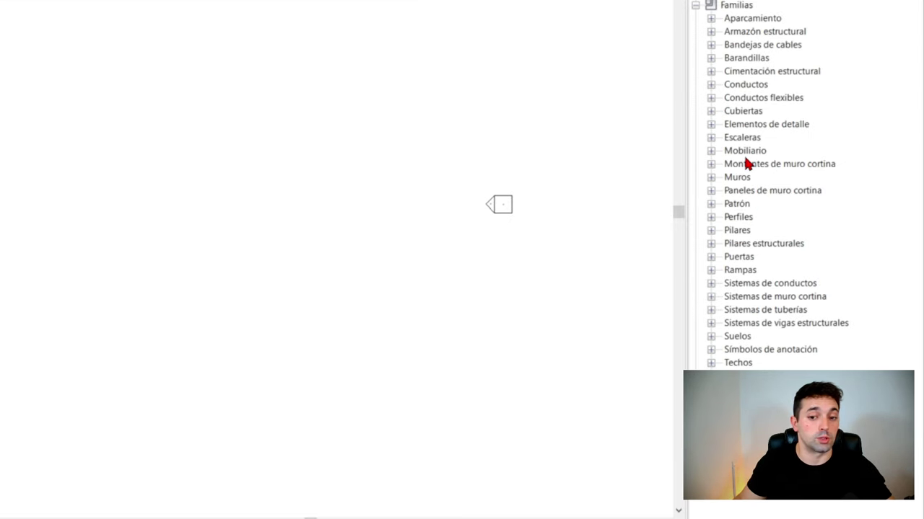
click(720, 153)
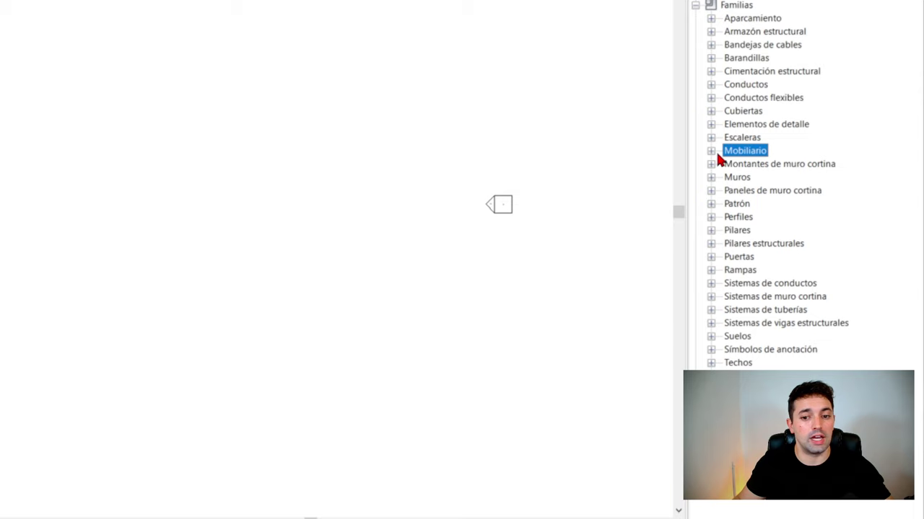
click(710, 151)
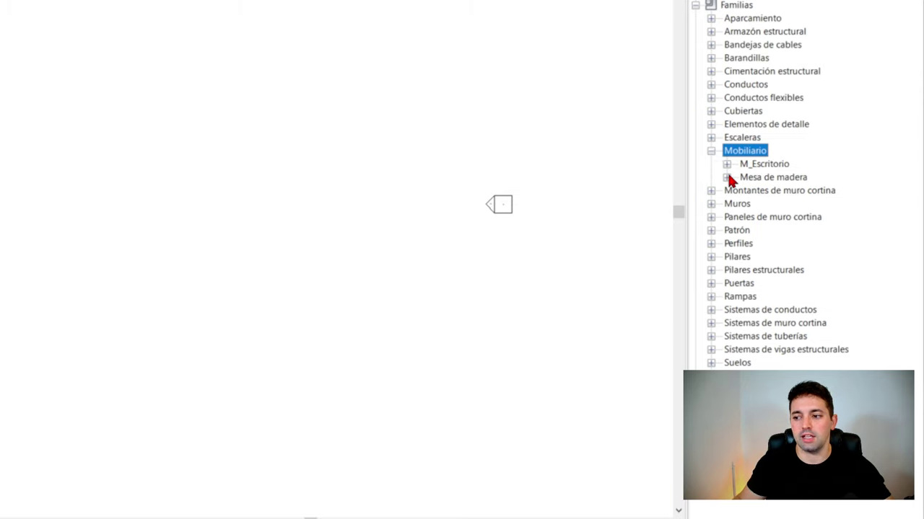
click(727, 177)
click(790, 192)
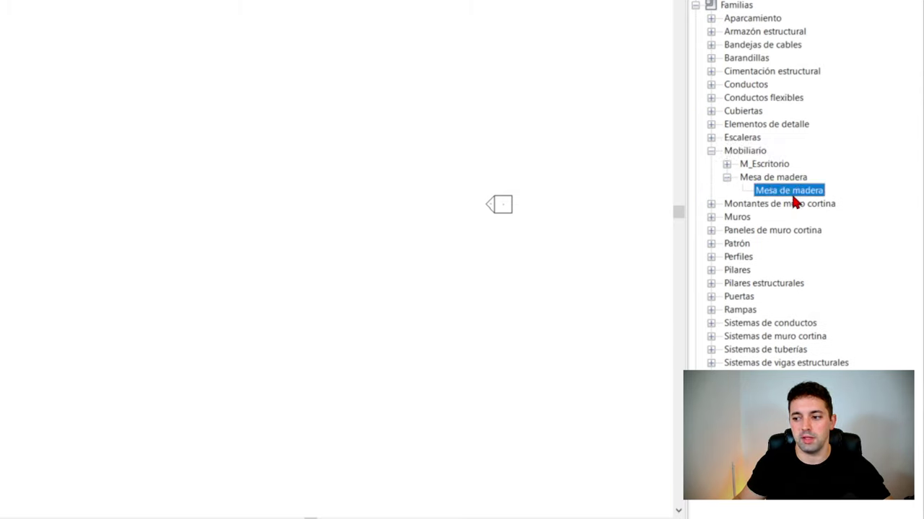
drag(799, 208, 330, 161)
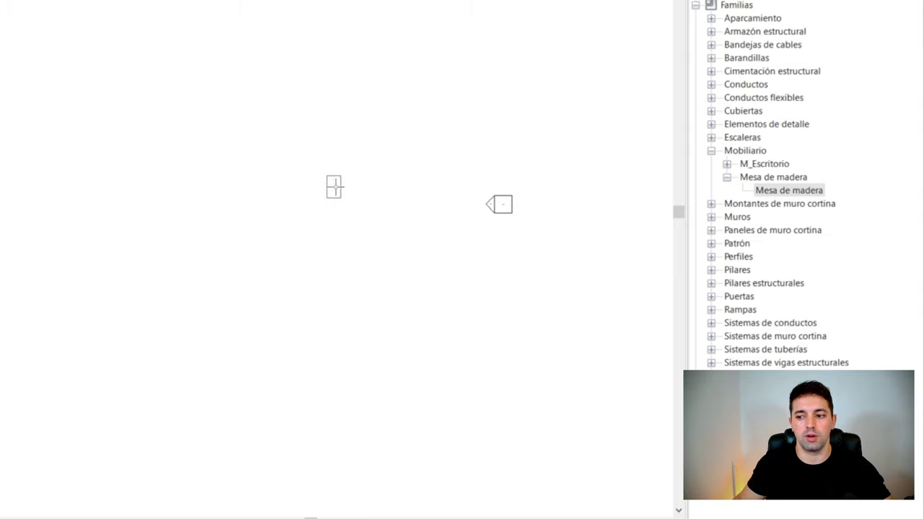
Place the Mesa de madera table, switch to 3D, and copy a second table beside it
click(313, 208)
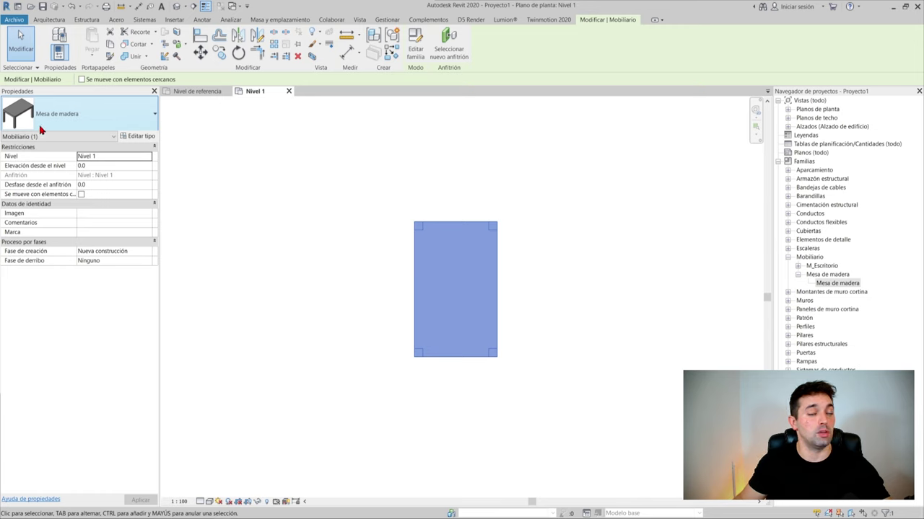
click(177, 7)
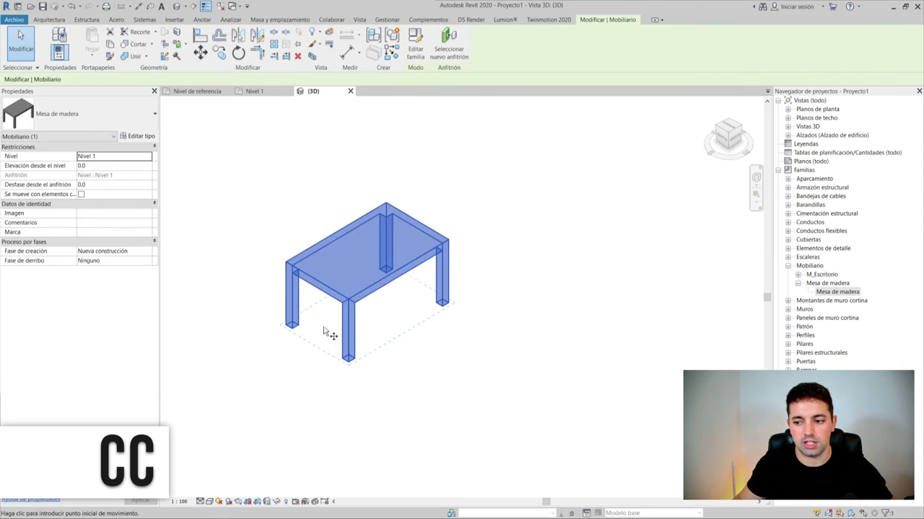
key(m)
key(v)
click(311, 330)
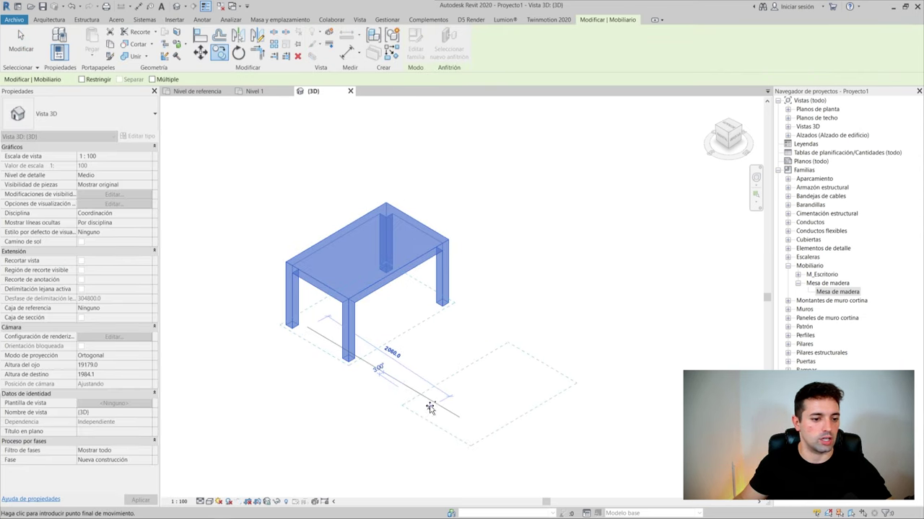
click(433, 402)
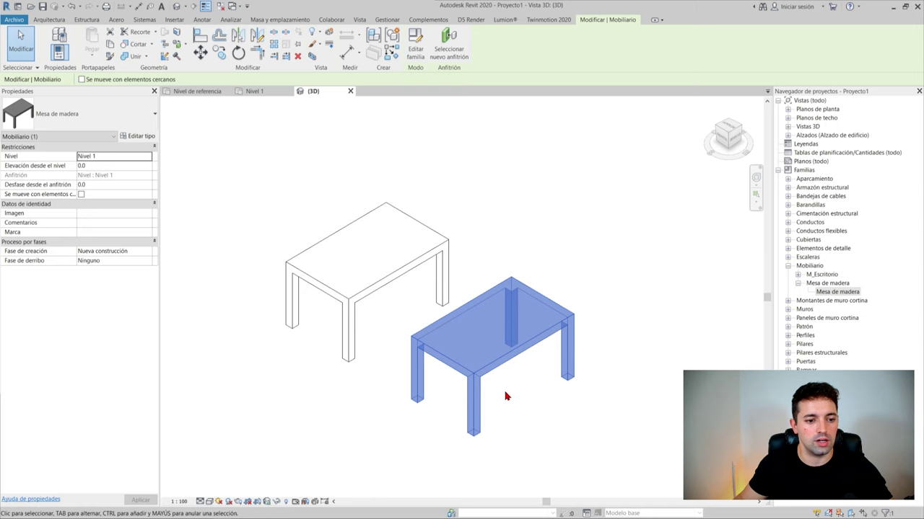
key(Escape)
click(517, 349)
middle_drag(516, 349, 553, 309)
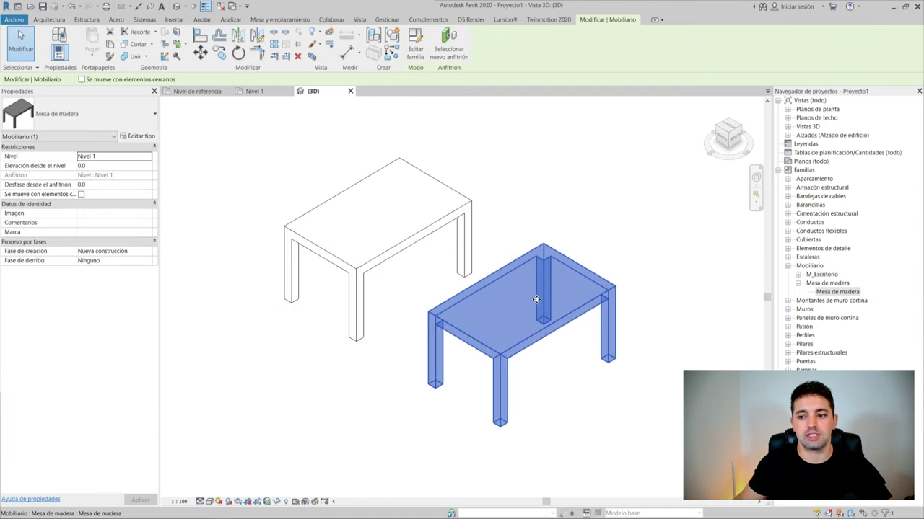
Duplicate the copied table's type as a new type named 'Mesa de madera 2'
click(138, 137)
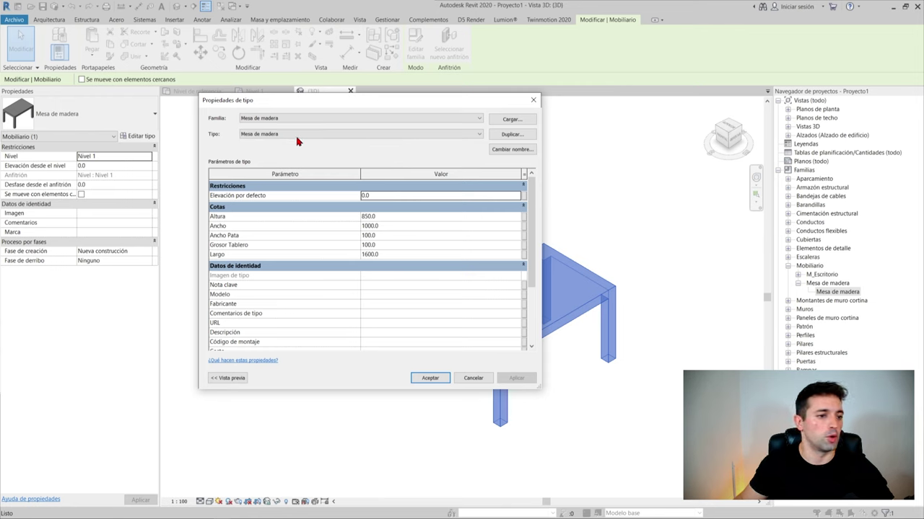
click(512, 136)
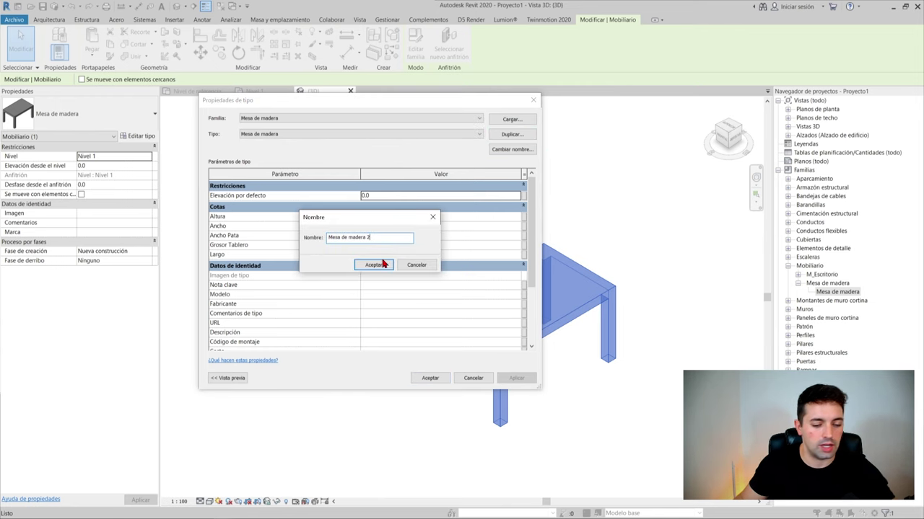
click(378, 264)
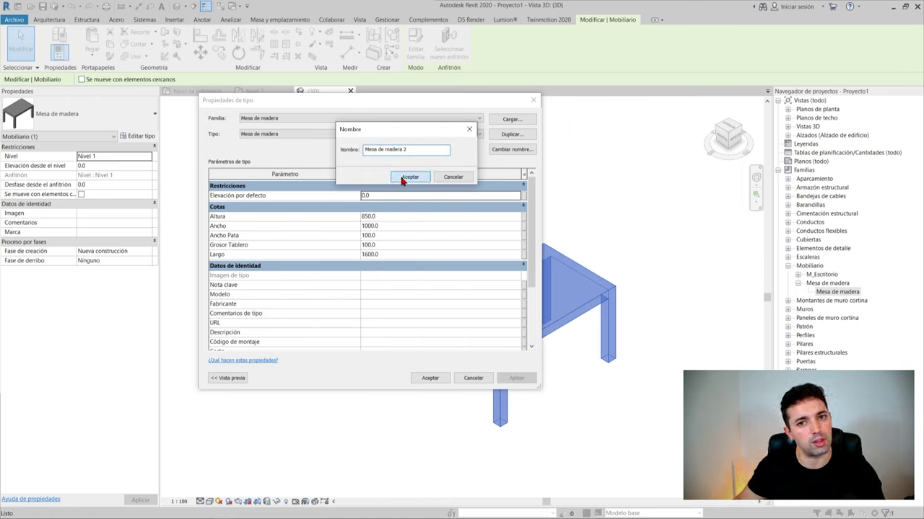
click(403, 179)
Set the new type's Grosor Tablero (top thickness) to 50
click(390, 216)
click(394, 225)
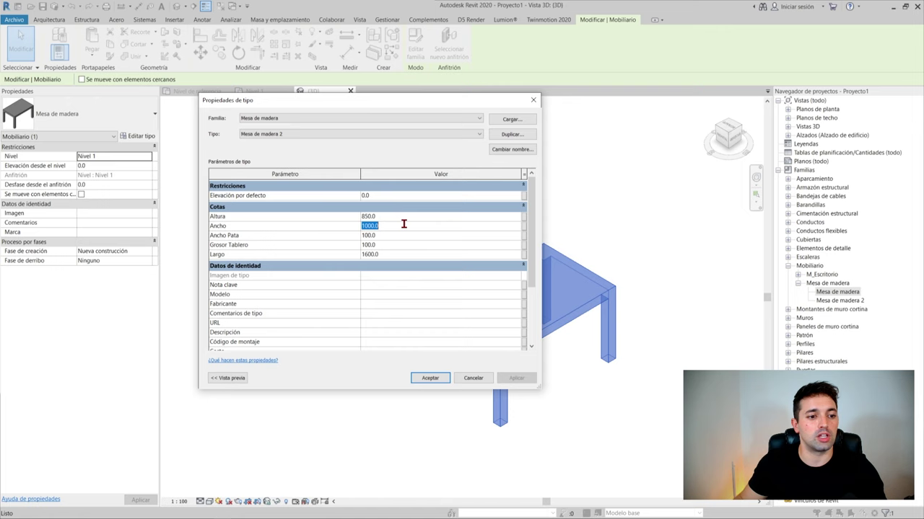
click(400, 216)
click(388, 245)
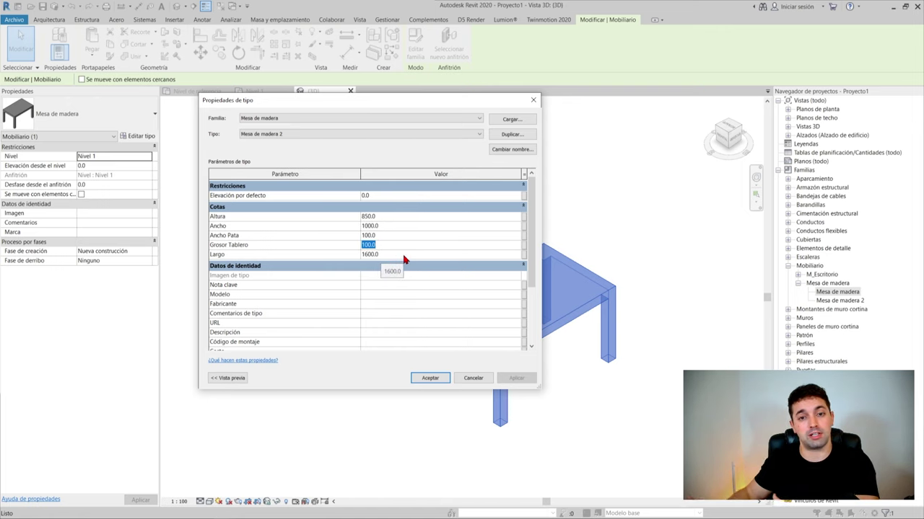
click(383, 235)
text(60)
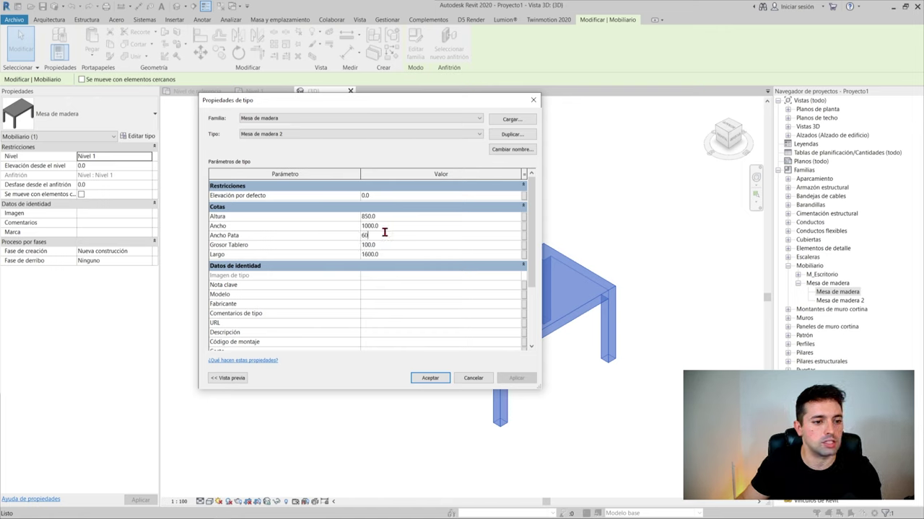
text(50)
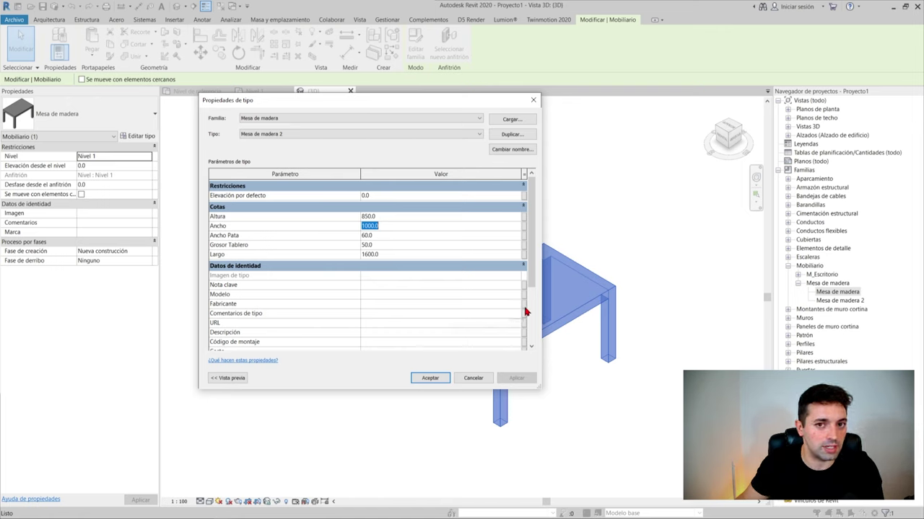
Set Ancho 1200, Largo 2000 and Ancho Pata 60, then apply the type properties
click(378, 217)
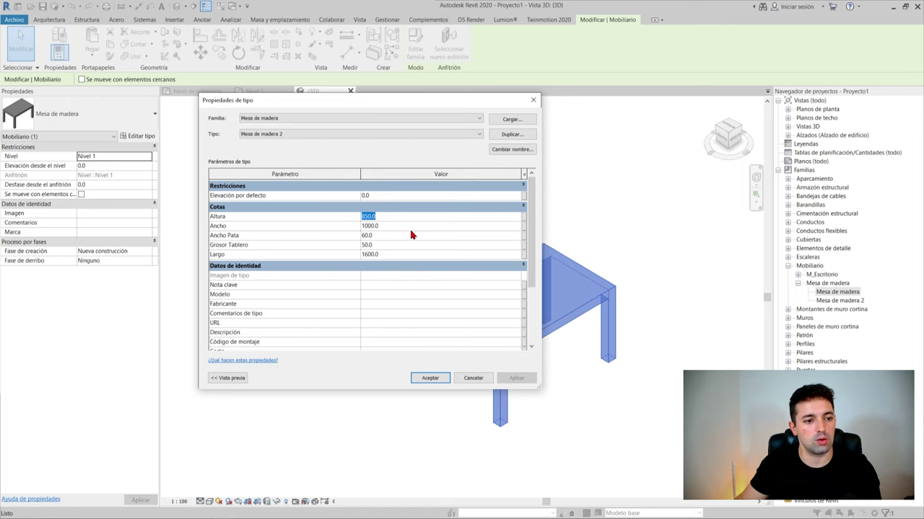
click(400, 227)
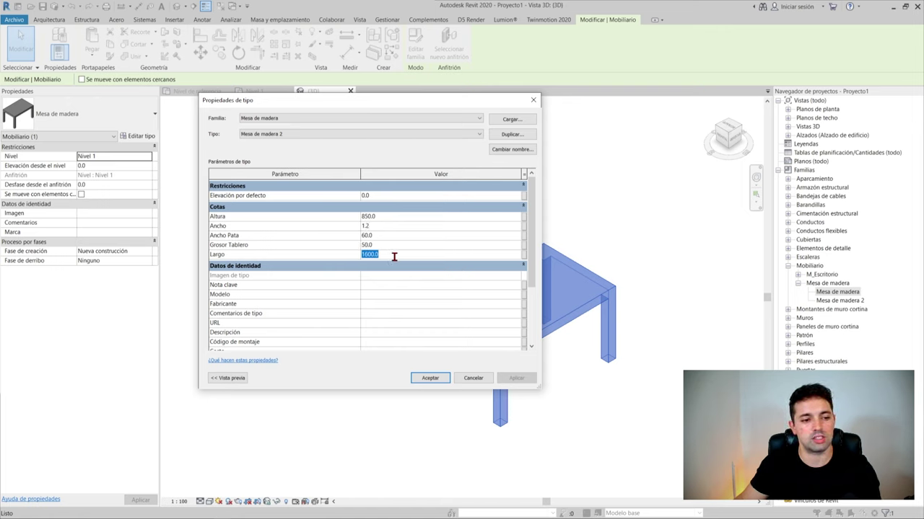
click(393, 253)
text(2)
click(378, 226)
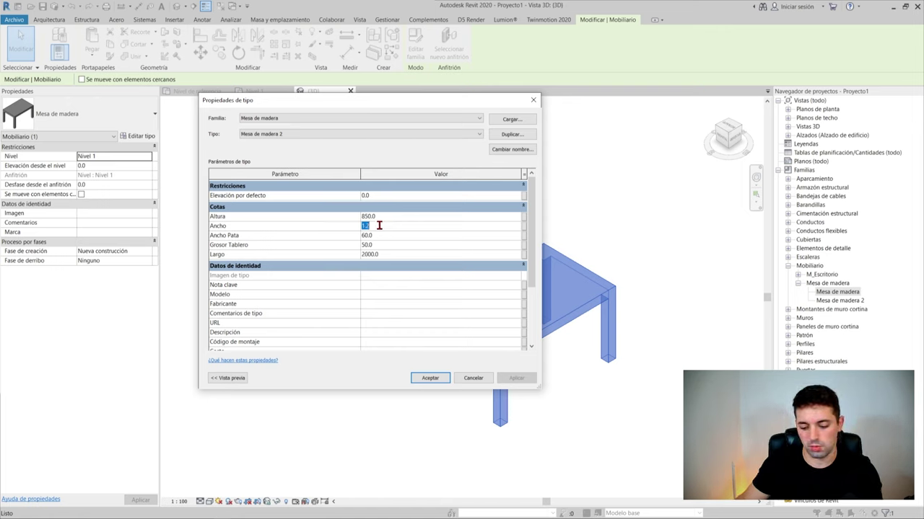
text(1200)
click(386, 235)
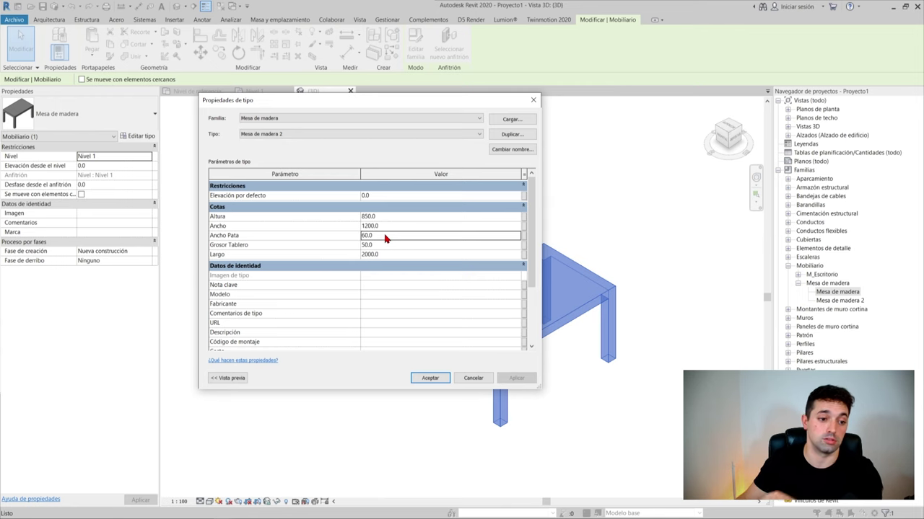
click(384, 294)
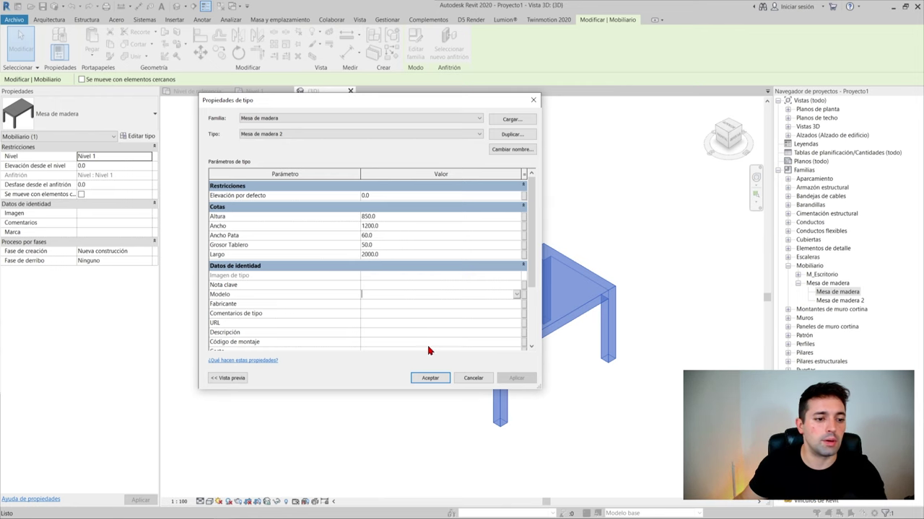
click(431, 378)
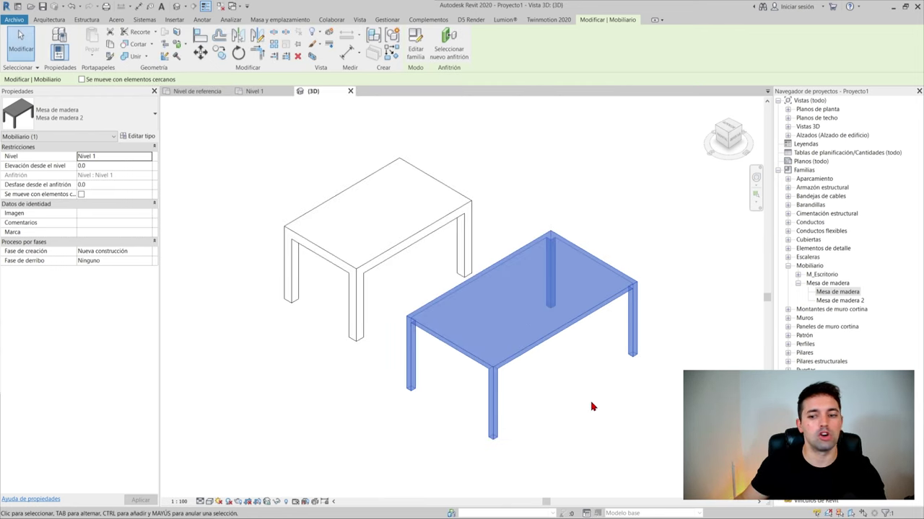
middle_drag(593, 406, 474, 289)
key(Escape)
click(474, 238)
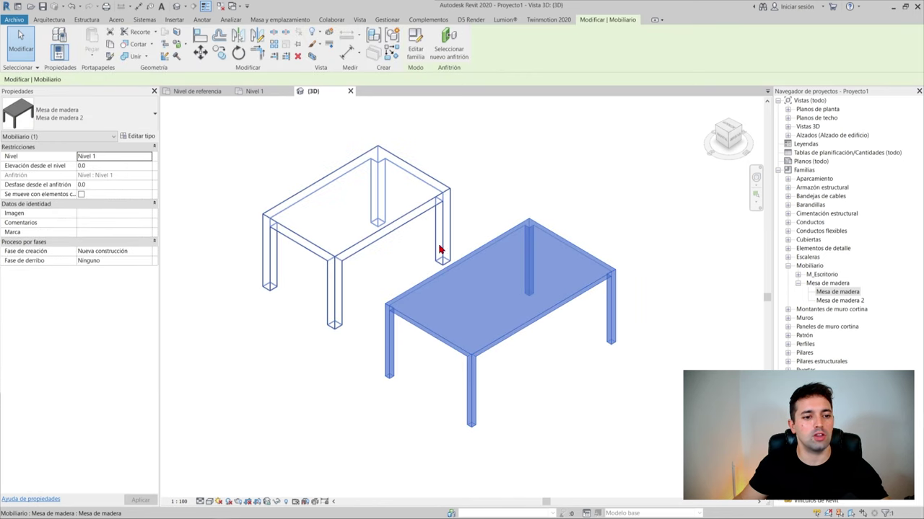